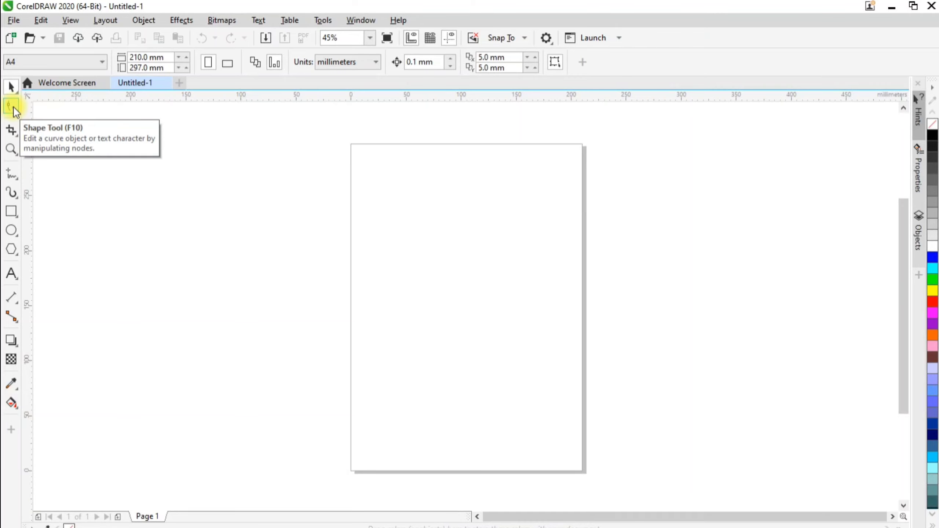
Draw a rectangle about 146 by 59 mm in the upper half of the page and fill it yellow.
key(F6)
mouse_move(382, 238)
mouse_down()
mouse_move(504, 304)
mouse_move(544, 303)
mouse_up()
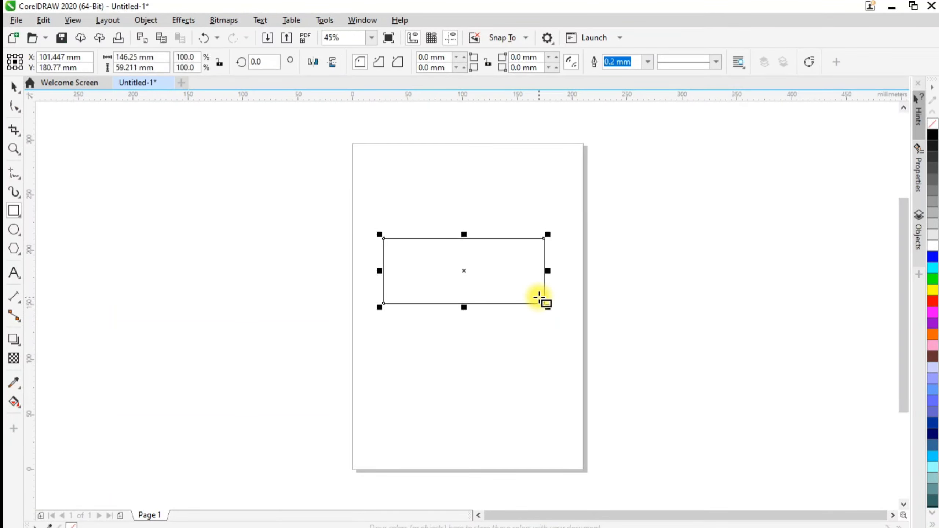
scroll(519, 266, up, 3)
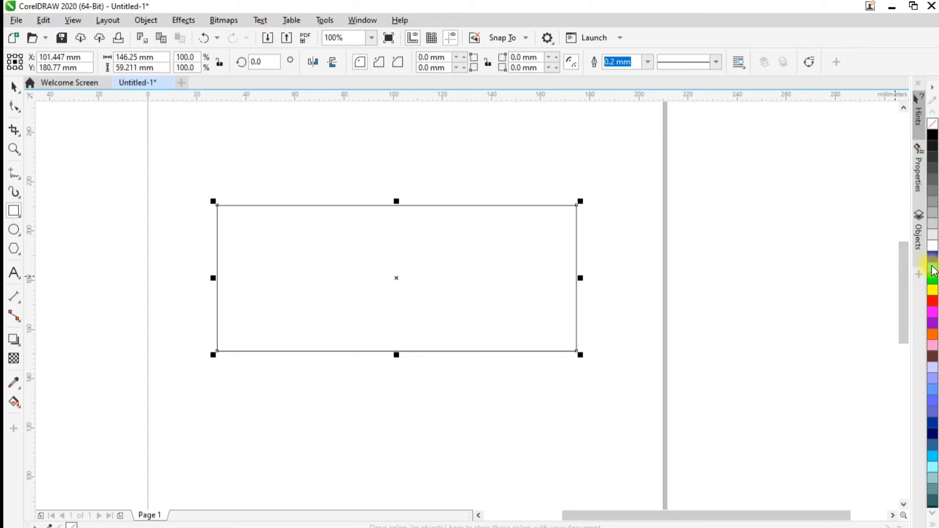
click(932, 291)
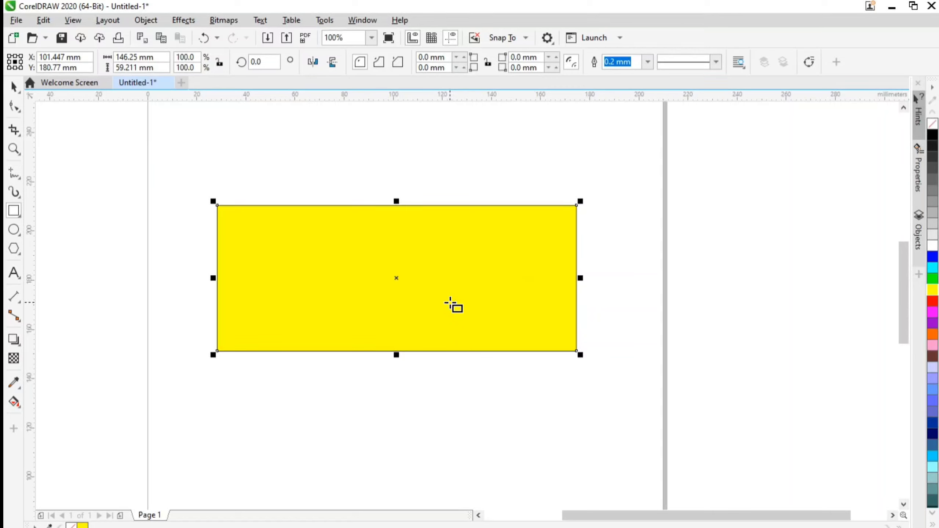
Round all four corners of the yellow rectangle with the Shape tool to a radius of about 12.4 mm.
click(11, 108)
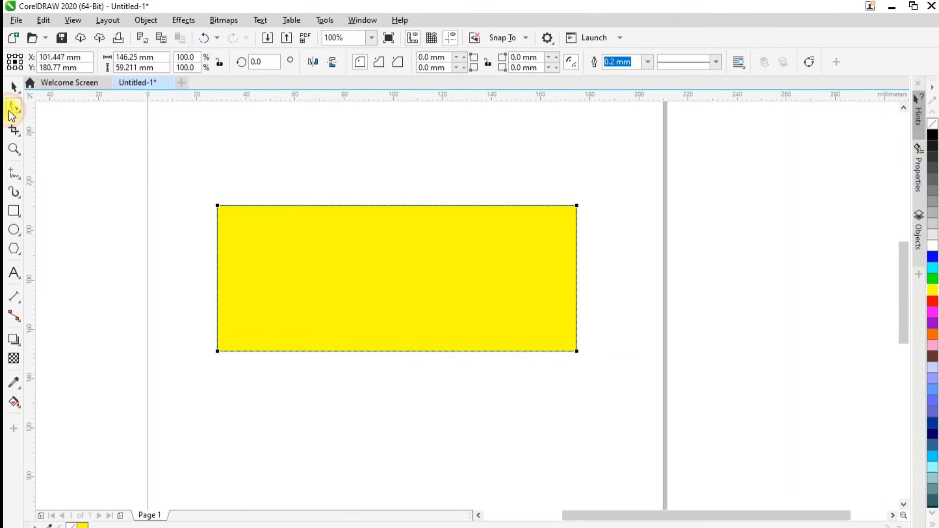
click(219, 207)
drag(219, 209, 227, 240)
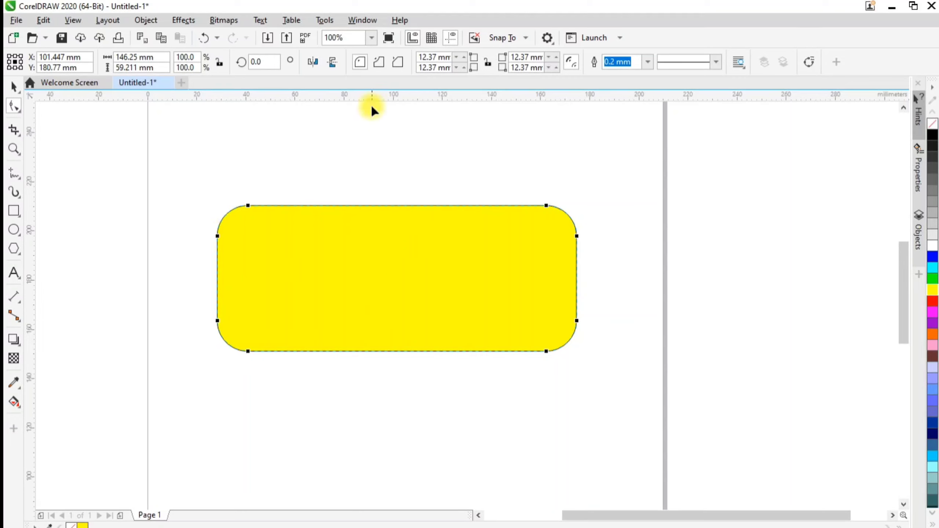
Try scalloped and chamfered corners on the yellow rectangle and return it to round corners.
click(377, 61)
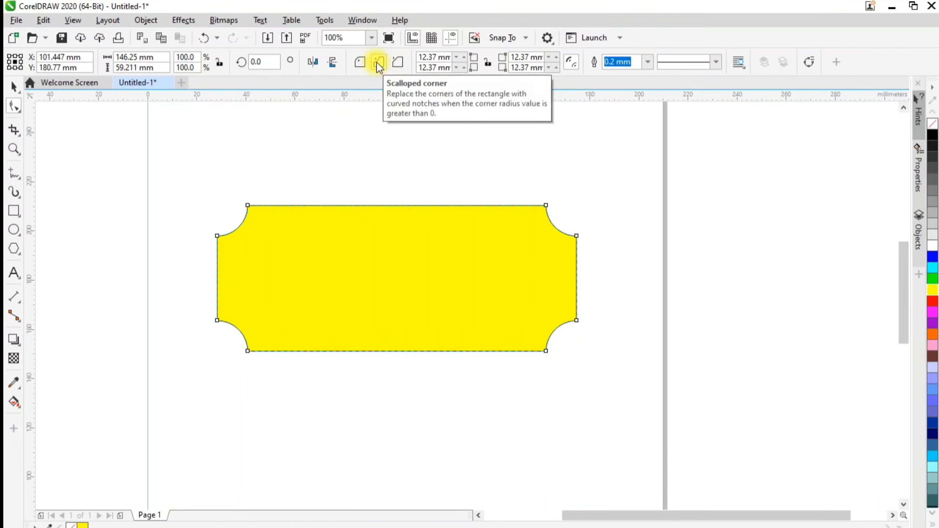
click(393, 62)
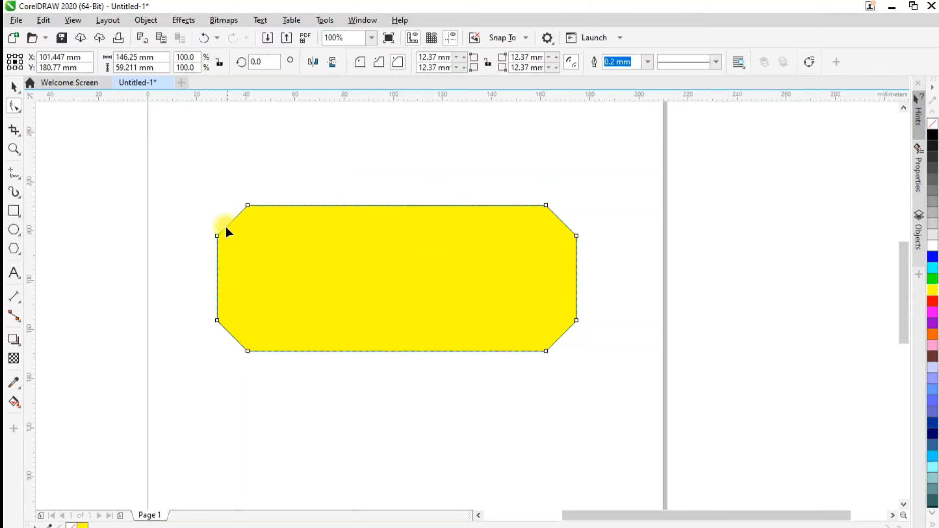
click(356, 61)
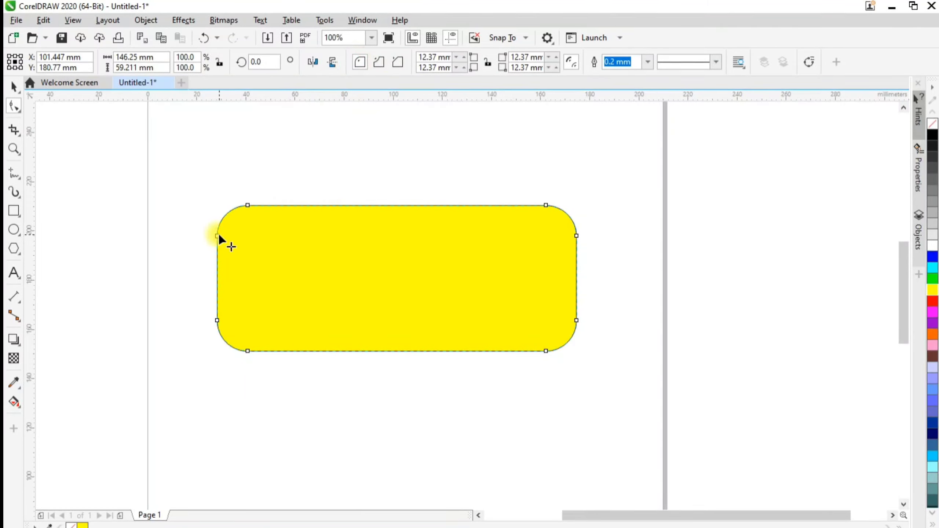
mouse_move(217, 235)
mouse_down()
mouse_move(218, 262)
mouse_move(218, 235)
mouse_up()
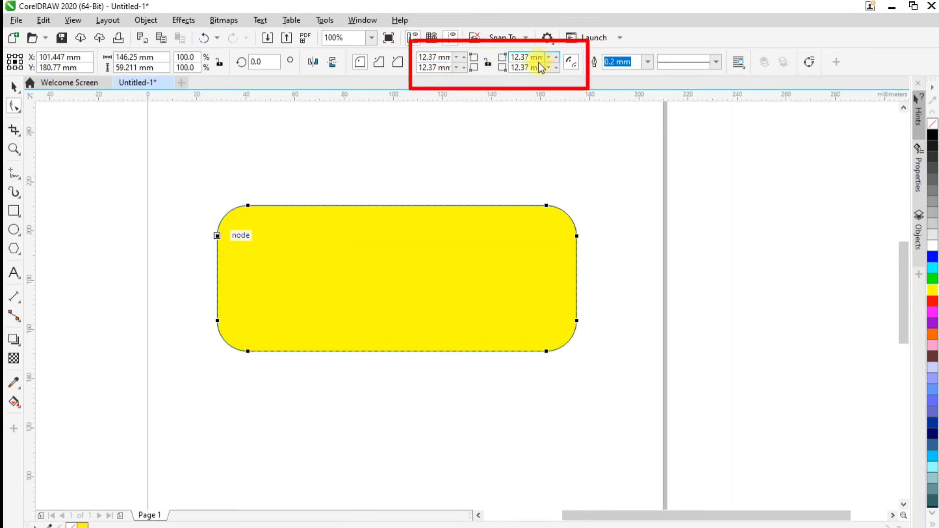
Link the rectangle's corners so they are edited together and set their radius to 30 mm.
click(487, 65)
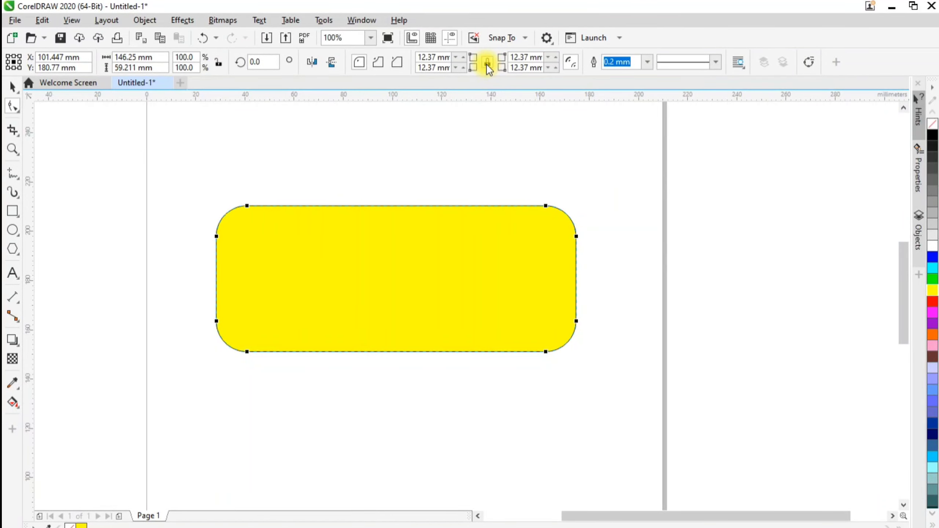
drag(451, 58, 441, 59)
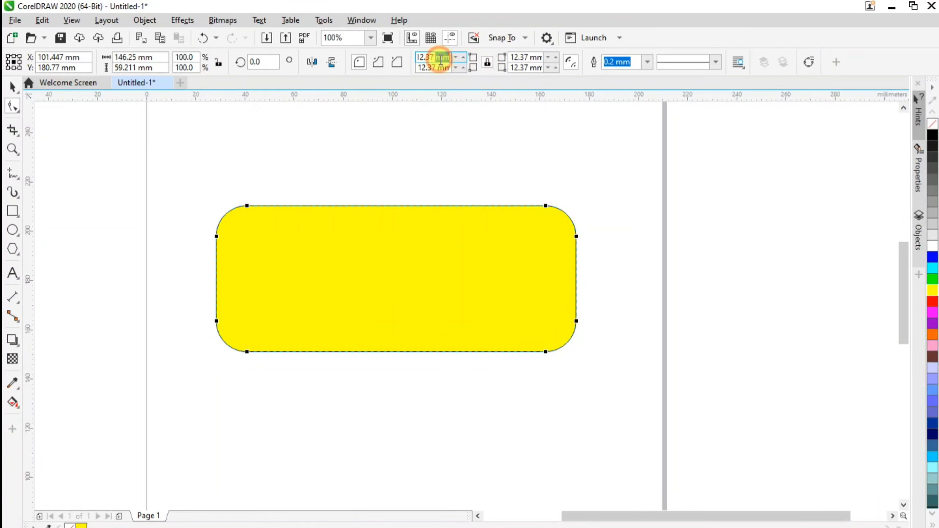
double_click(440, 59)
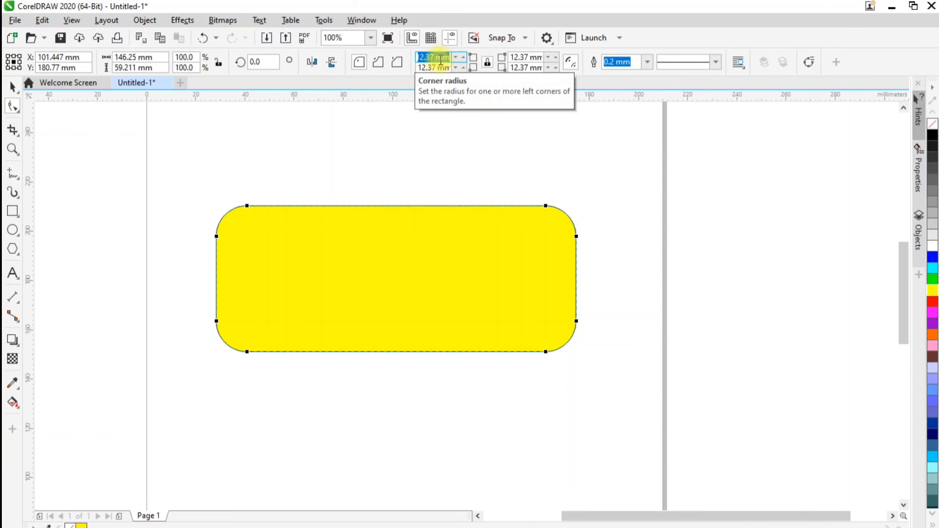
text(30)
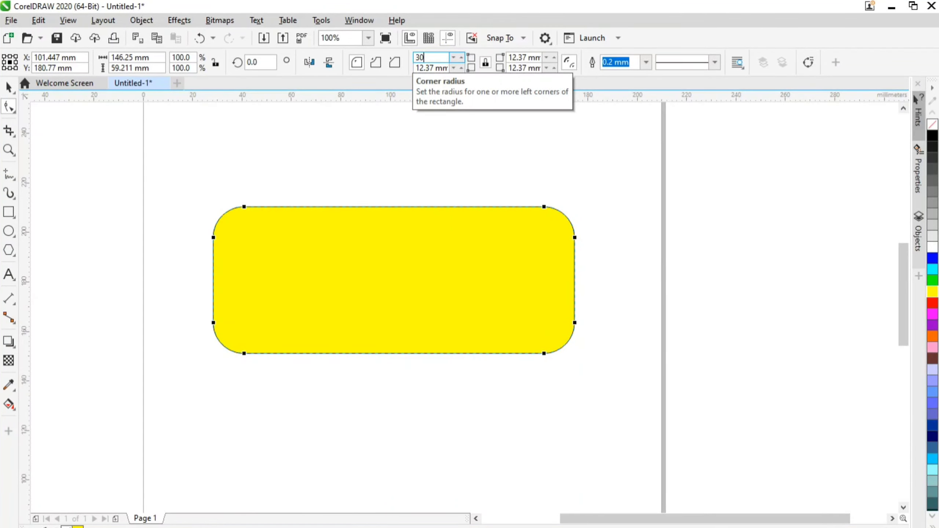
key(Return)
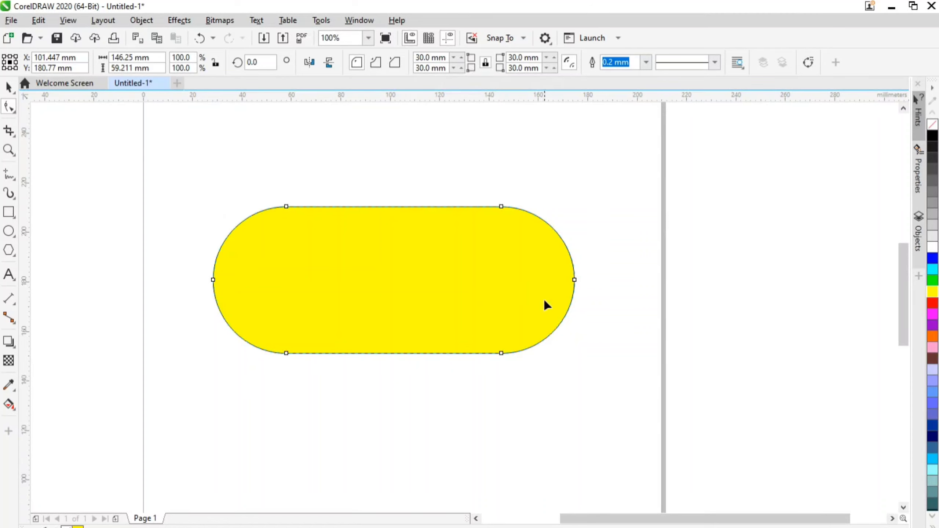
Unlink the rectangle's corners and set only the top-left corner radius to 10 mm.
click(541, 68)
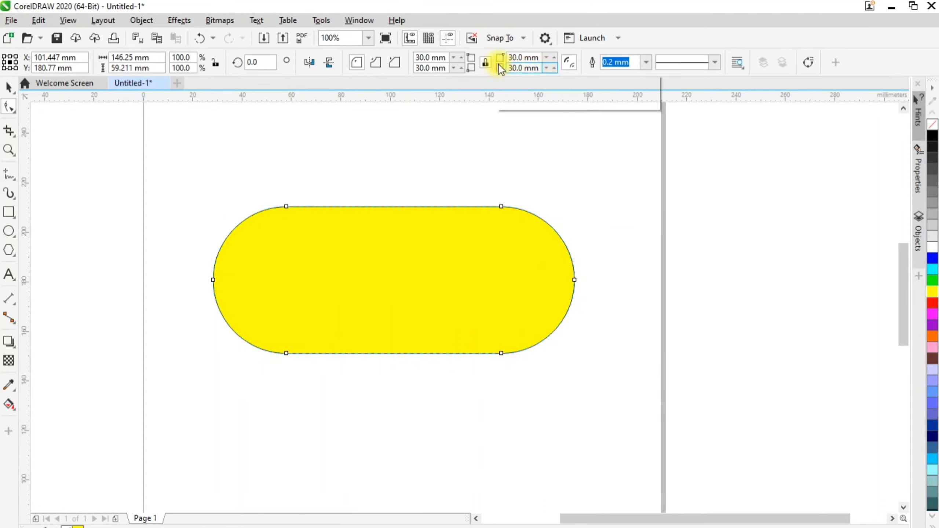
click(444, 59)
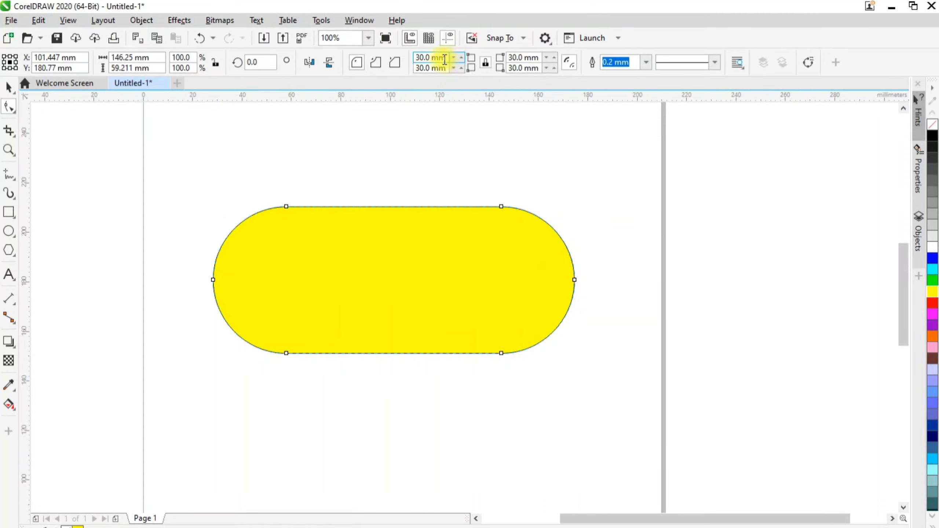
click(484, 63)
click(436, 57)
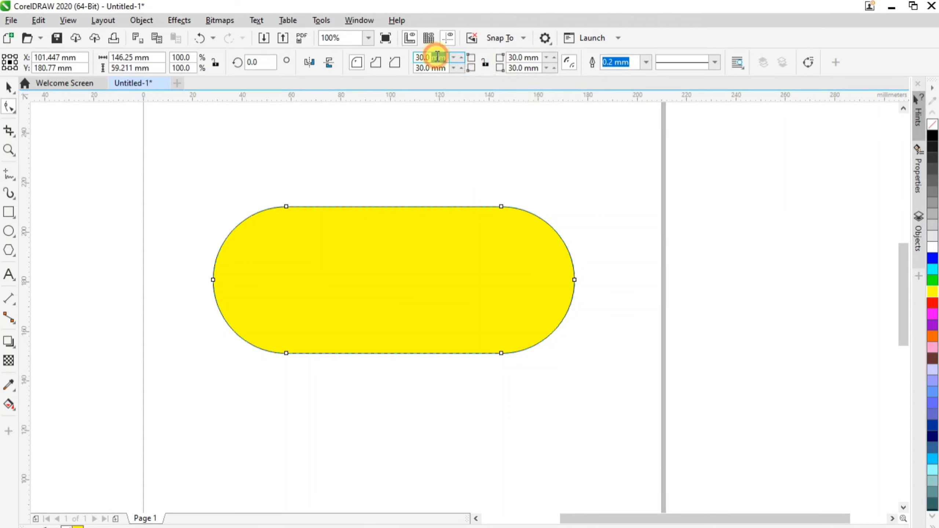
double_click(437, 57)
text(10)
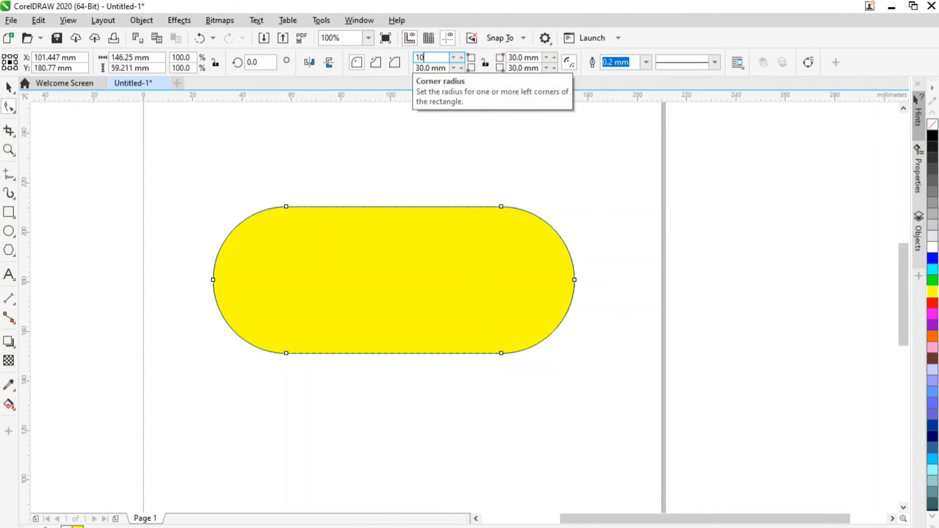
key(Return)
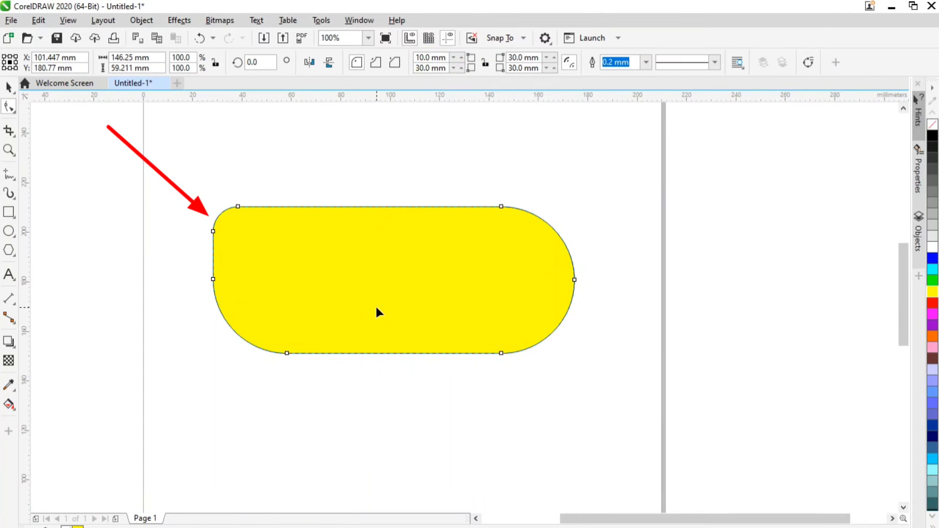
Keep the corners unlinked and set all corner radii of the yellow rectangle to 0 mm.
click(485, 65)
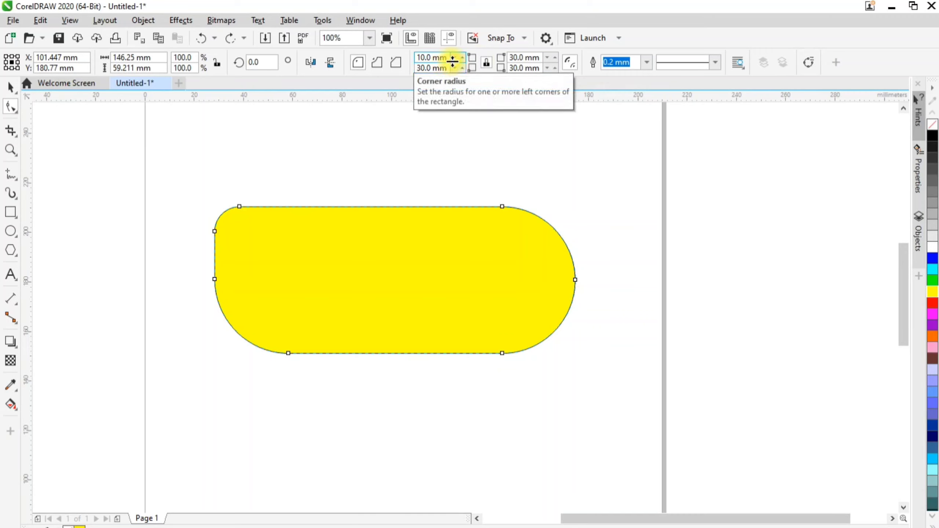
click(486, 63)
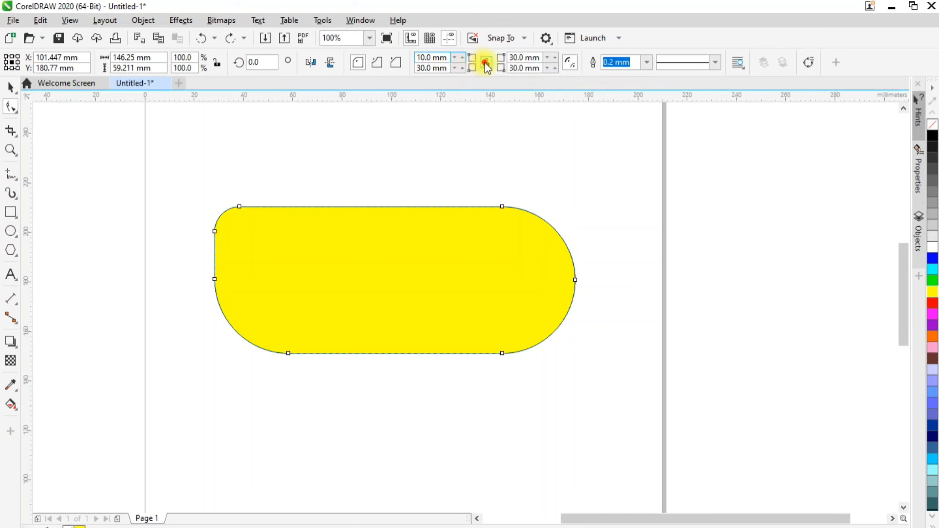
double_click(430, 58)
text(0)
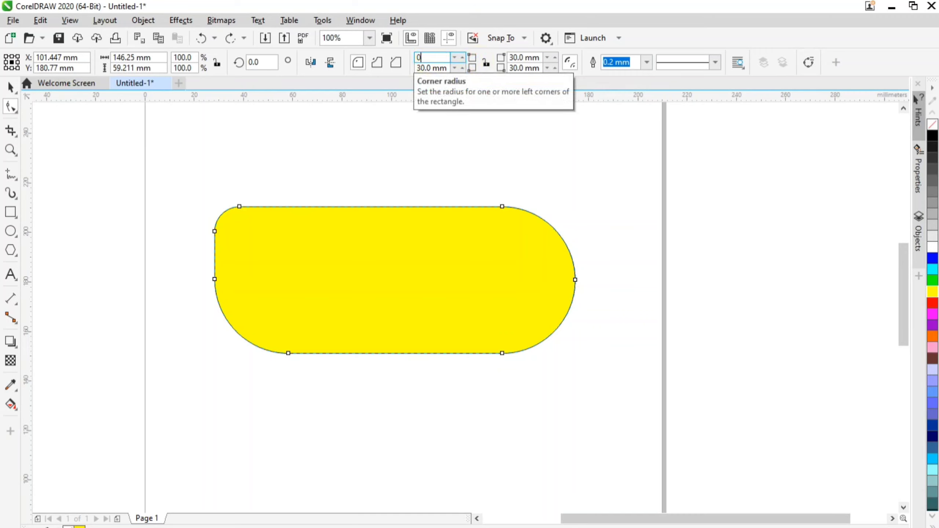
key(Return)
key(Tab)
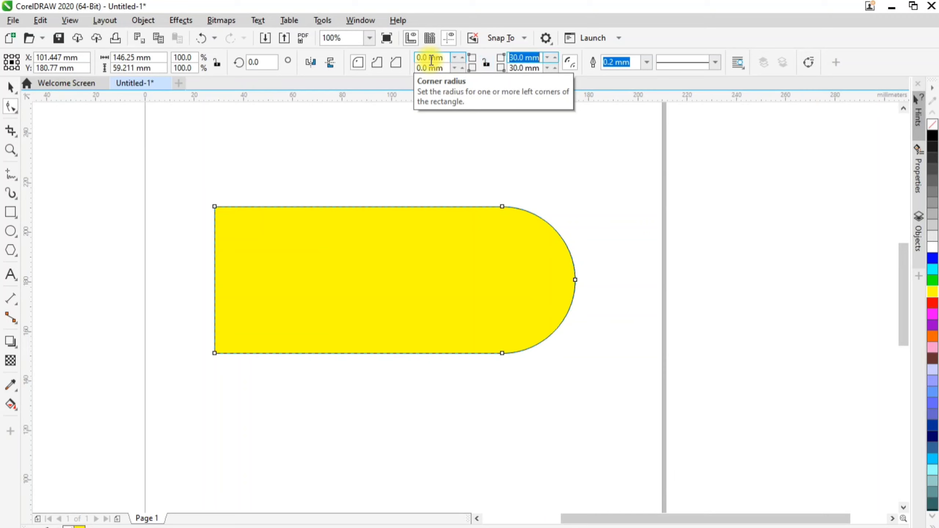
text(0)
key(Tab)
text(0)
click(415, 188)
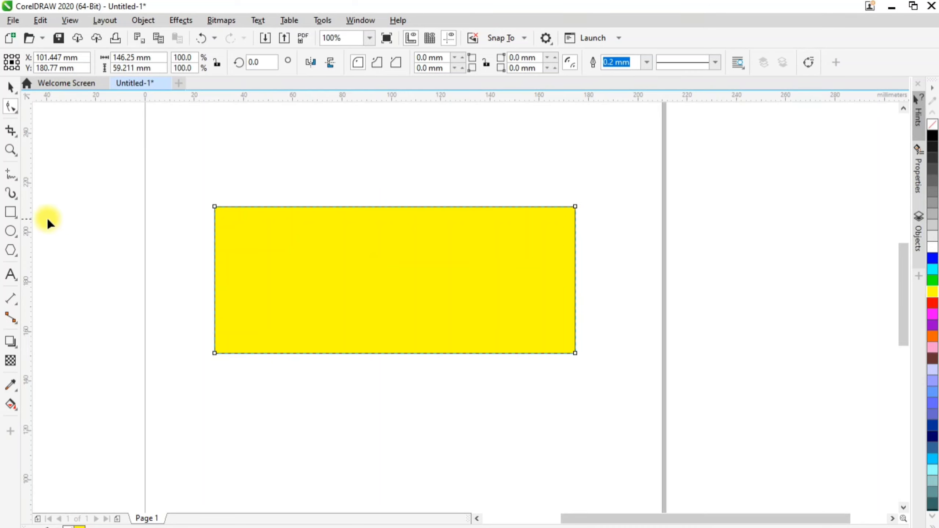
Draw a five-pointed star about 72 by 63 mm beside the rectangle's right edge and fill it cyan.
click(17, 217)
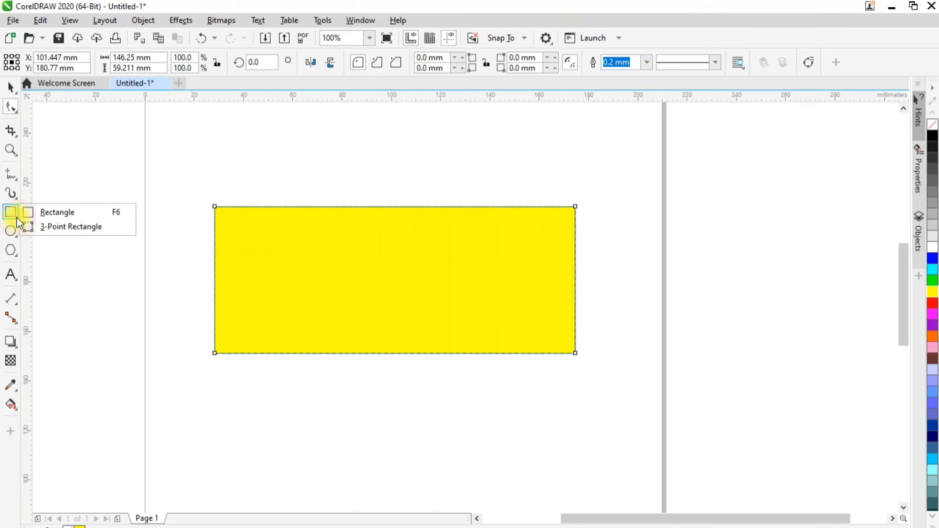
click(15, 237)
click(11, 251)
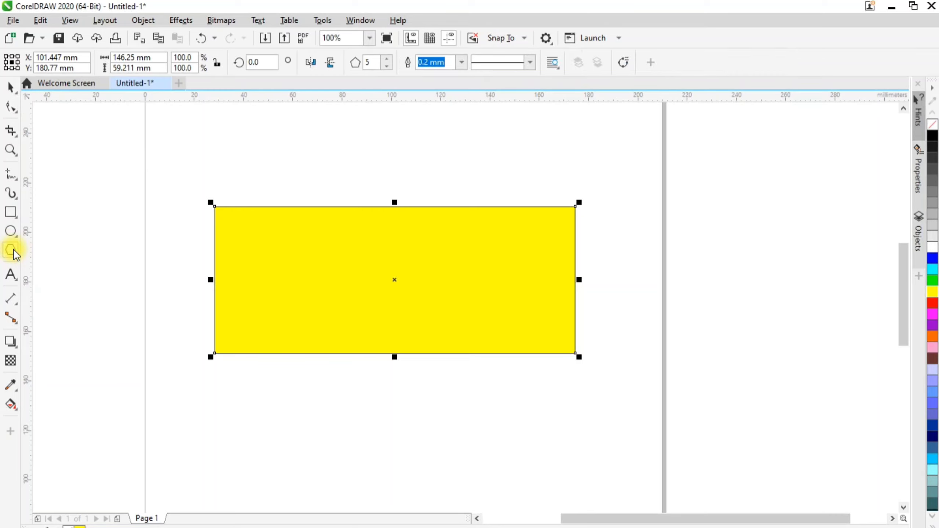
click(16, 255)
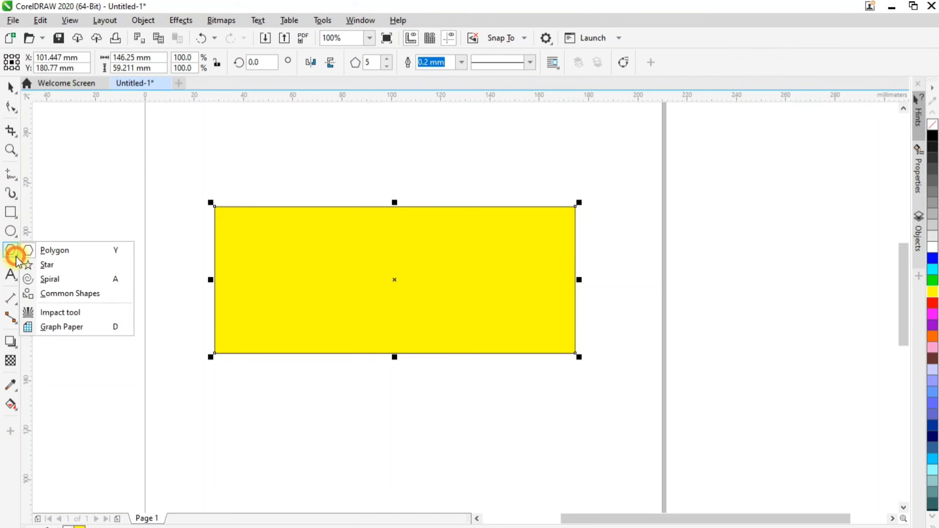
click(47, 264)
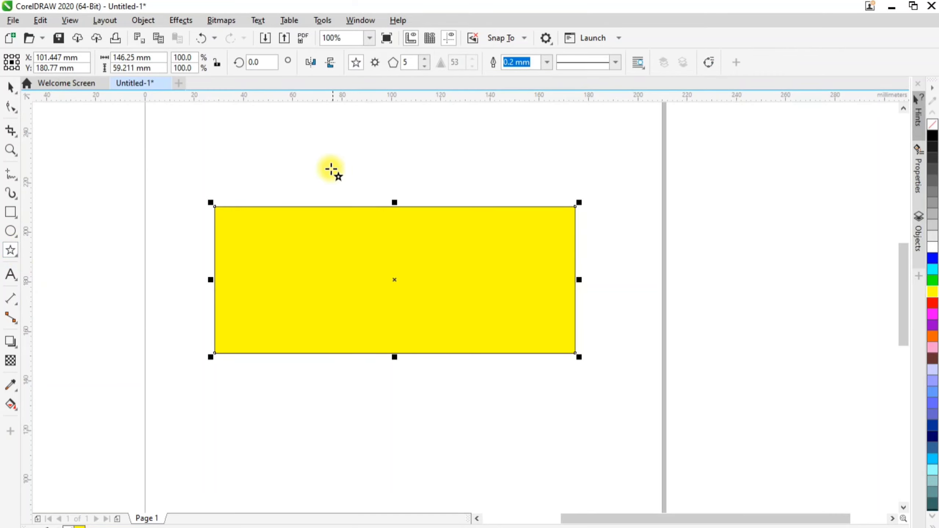
drag(606, 216, 789, 386)
scroll(798, 337, up, 2)
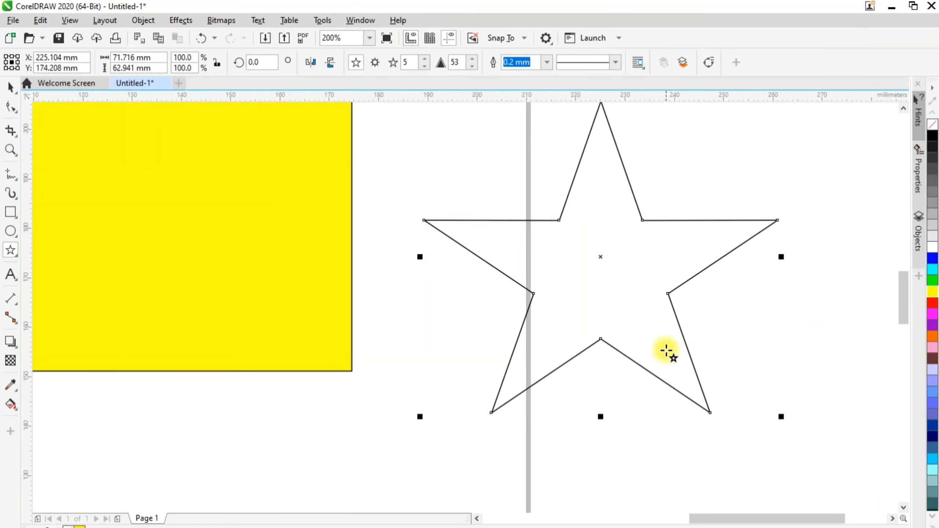
click(934, 270)
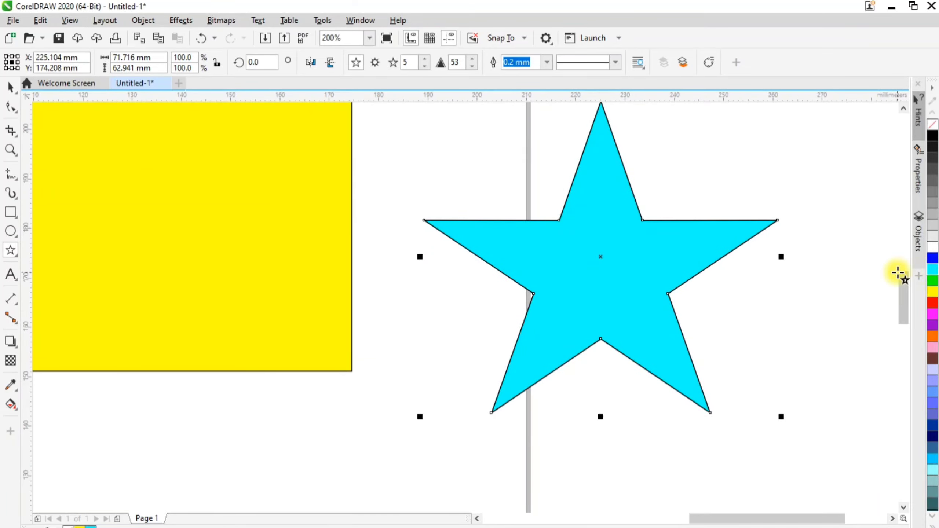
Move an inner node of the star inward with the Shape tool for a sharpness of about 69, and delete the star.
click(11, 107)
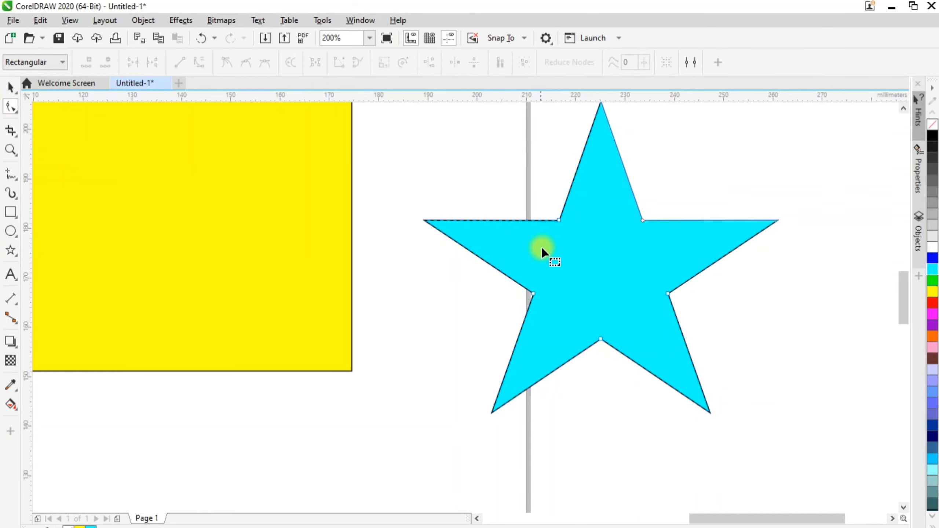
drag(560, 222, 568, 241)
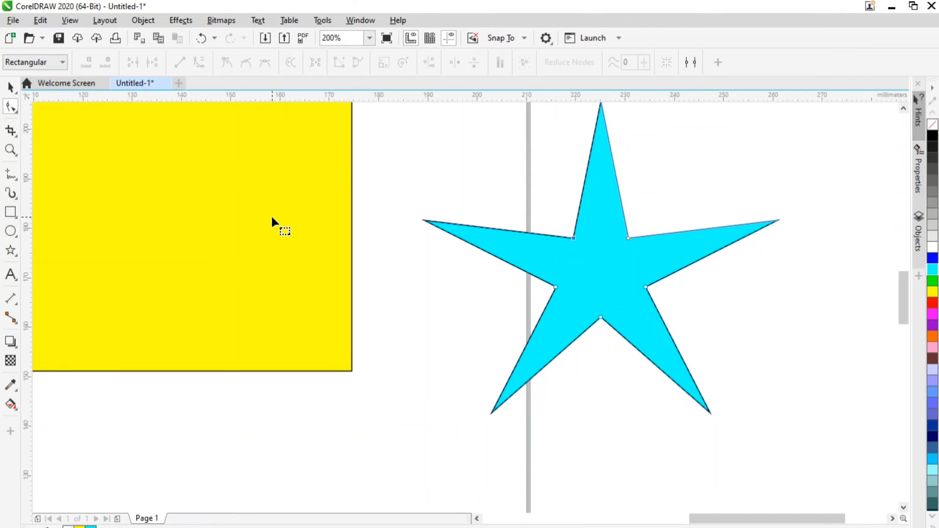
click(11, 88)
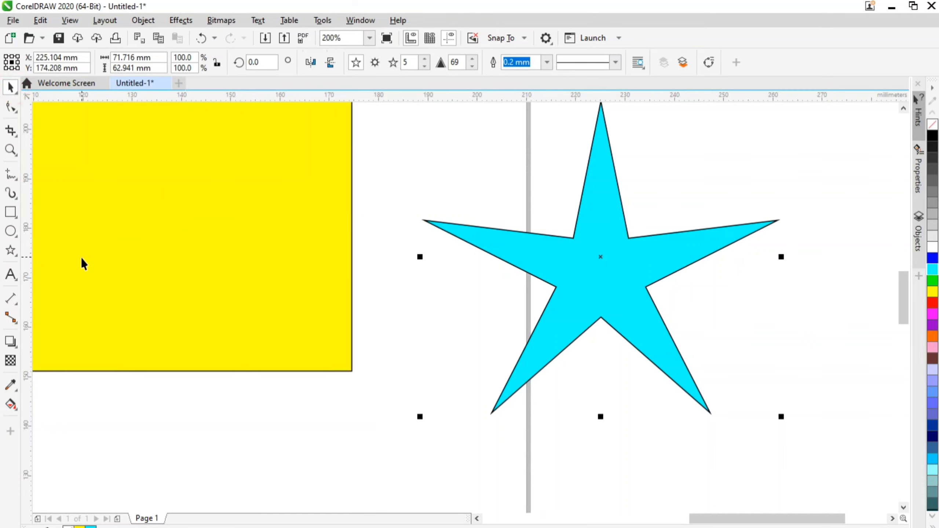
key(Delete)
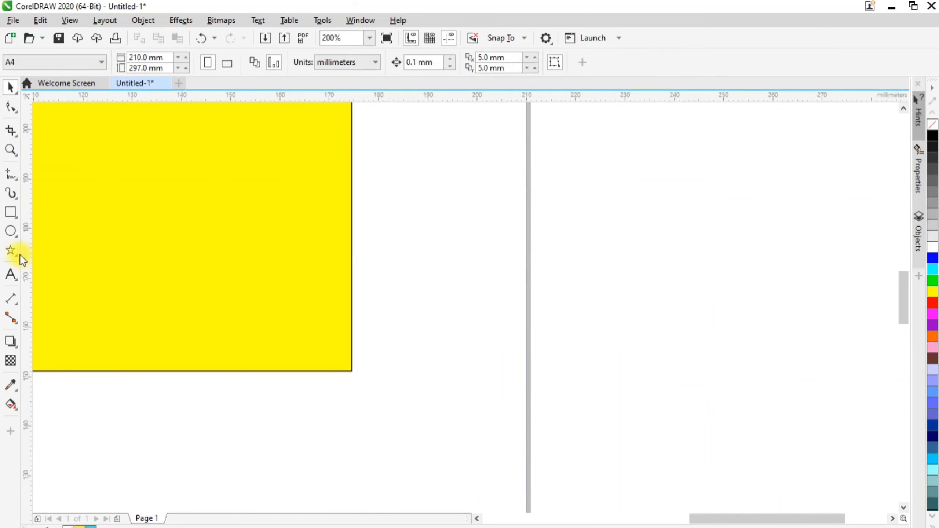
Draw a five-sided polygon about 43 by 44 mm beside the yellow rectangle's right edge.
click(14, 253)
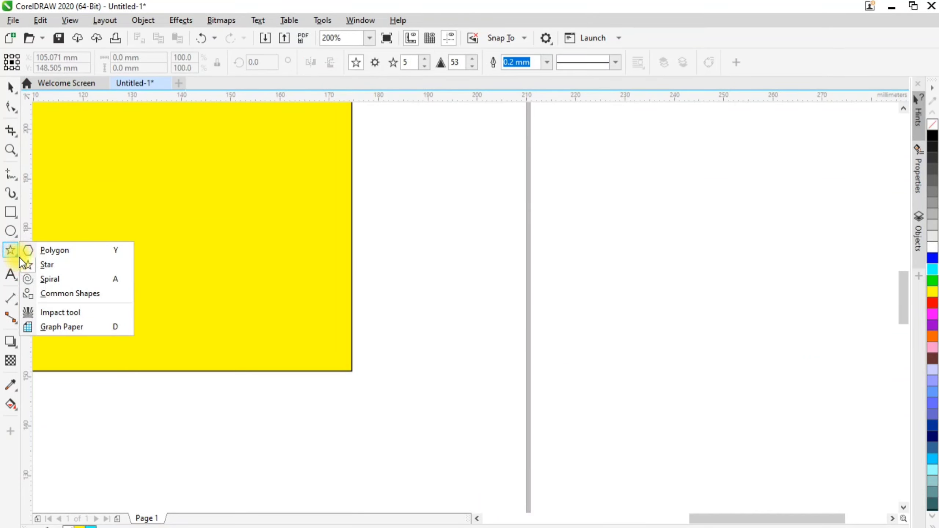
click(61, 251)
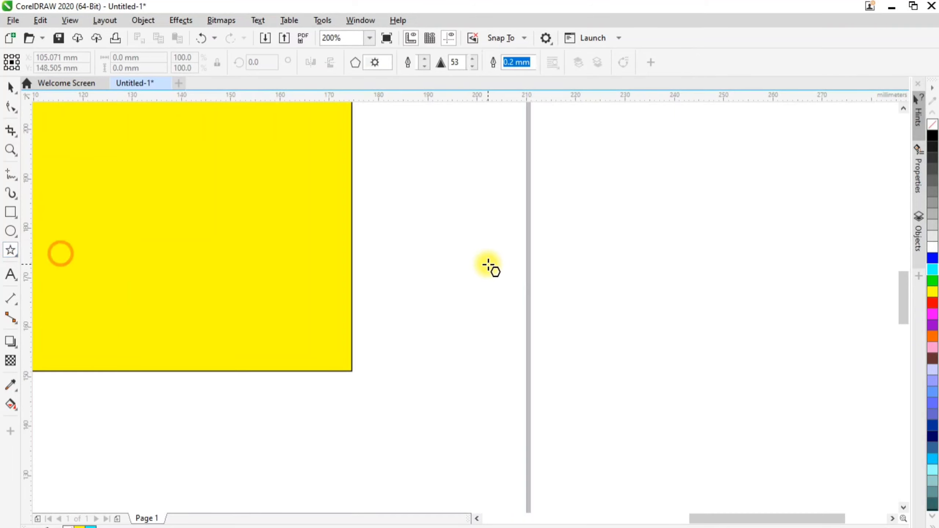
drag(391, 214, 614, 433)
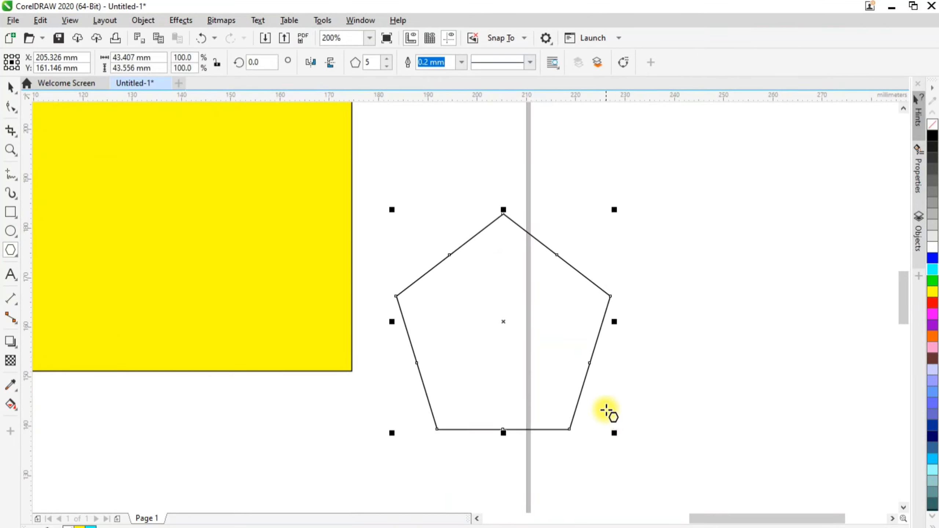
Move the pentagon's upper-left midpoint node up past the top corner with the Shape tool, and delete the distorted polygon.
click(10, 108)
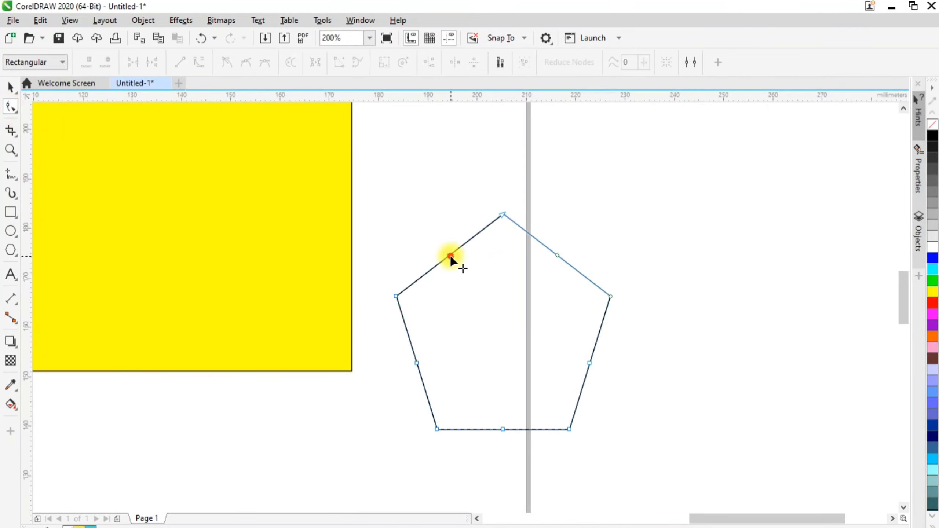
drag(450, 256, 494, 188)
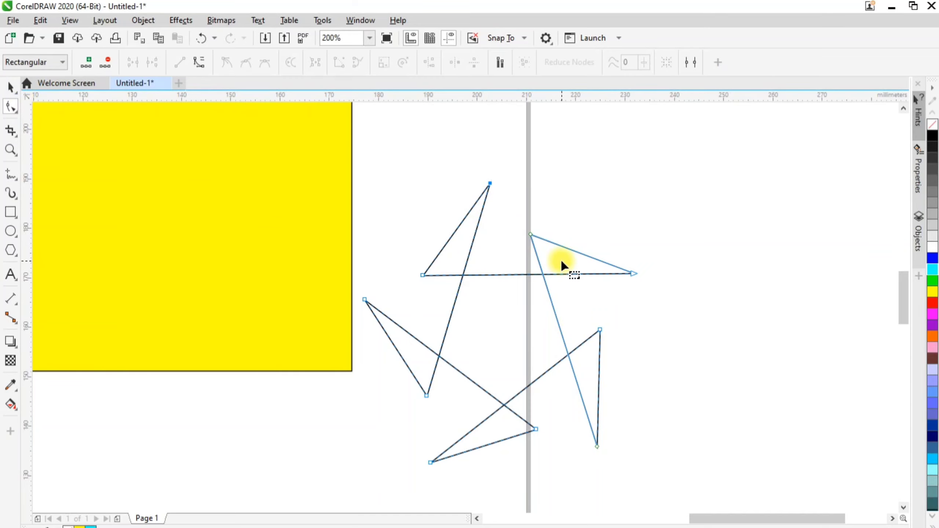
click(10, 87)
click(505, 293)
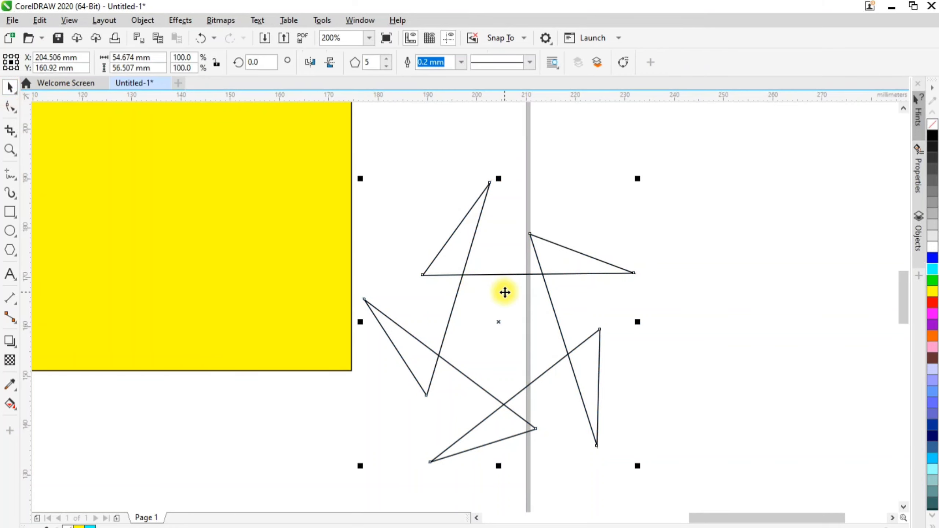
key(Delete)
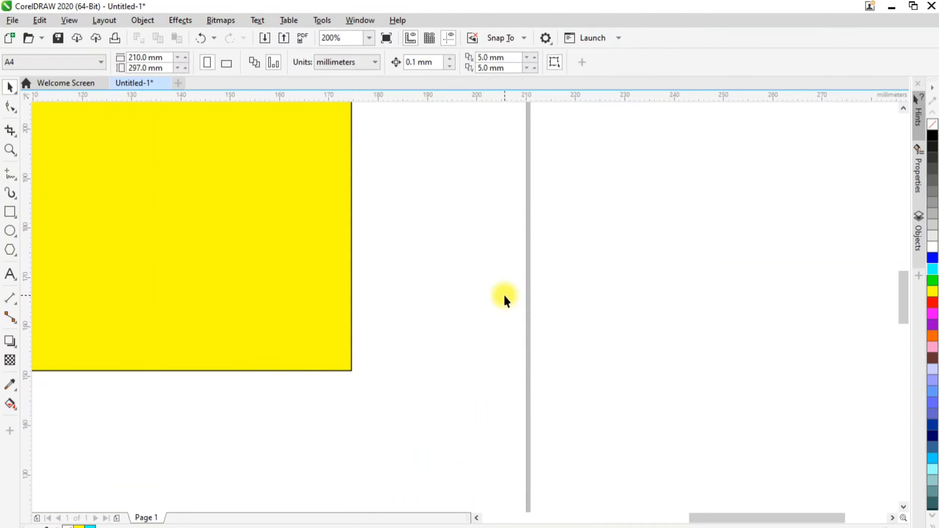
Convert the yellow rectangle to curves.
scroll(409, 287, down, 3)
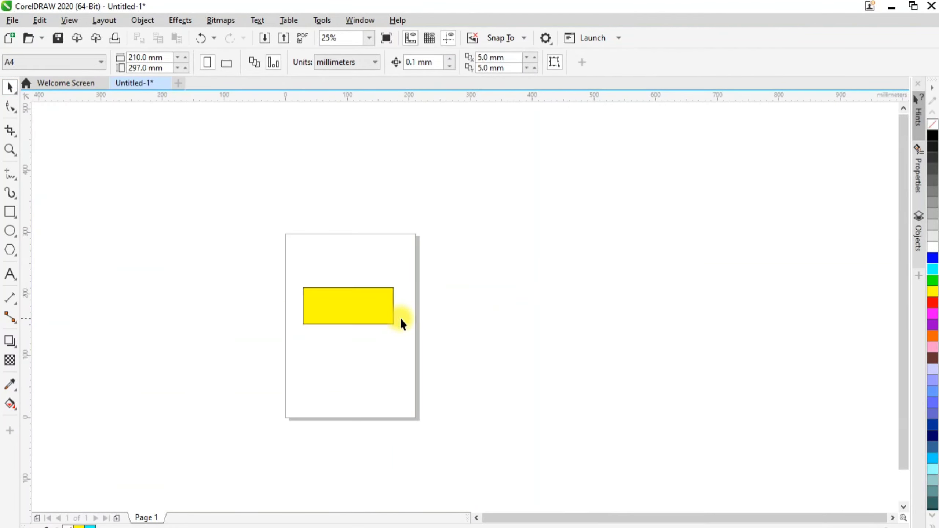
scroll(297, 274, up, 2)
scroll(434, 378, up, 1)
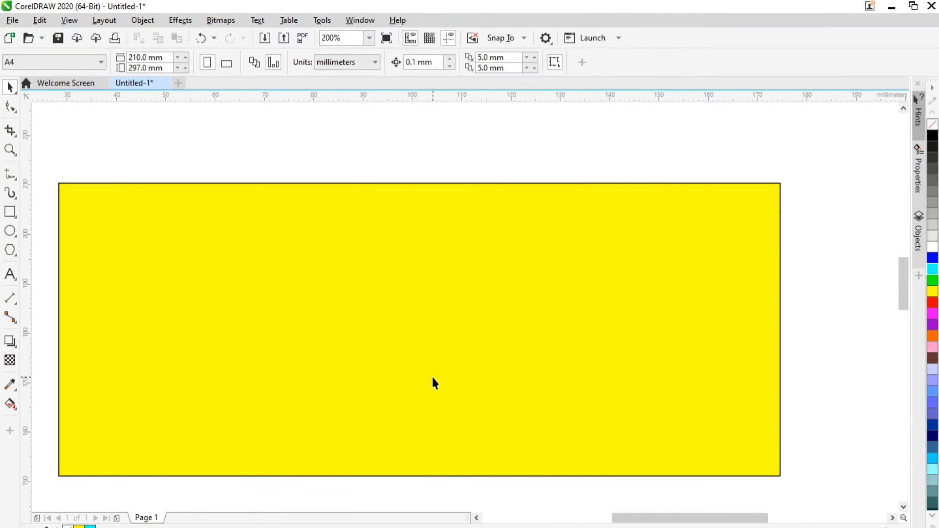
click(477, 362)
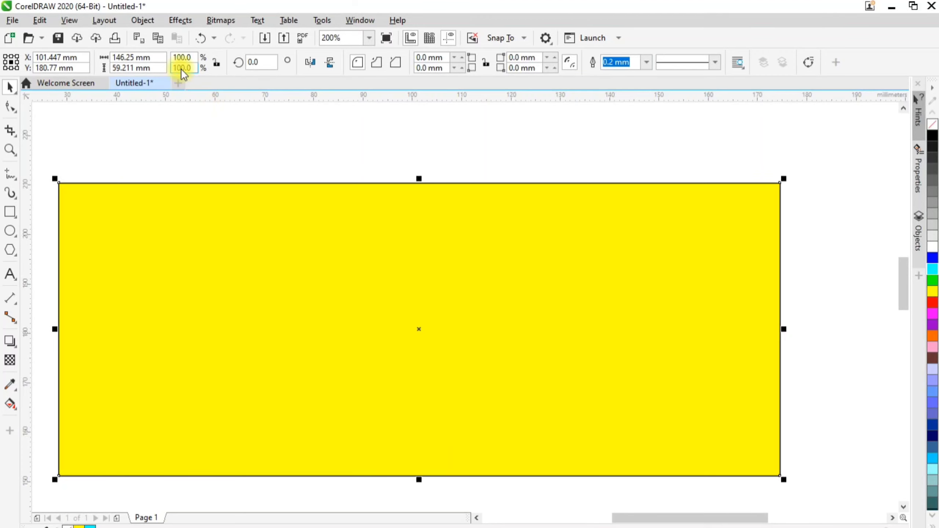
click(142, 21)
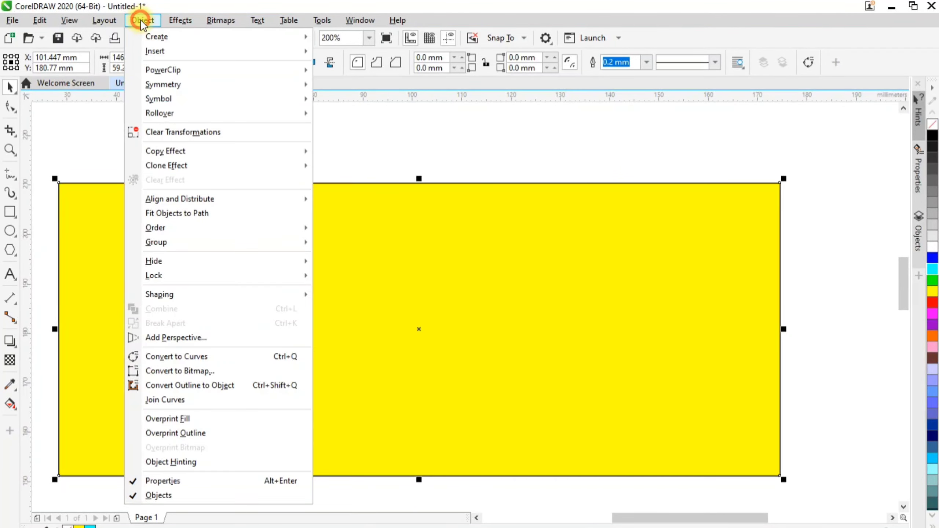
click(255, 359)
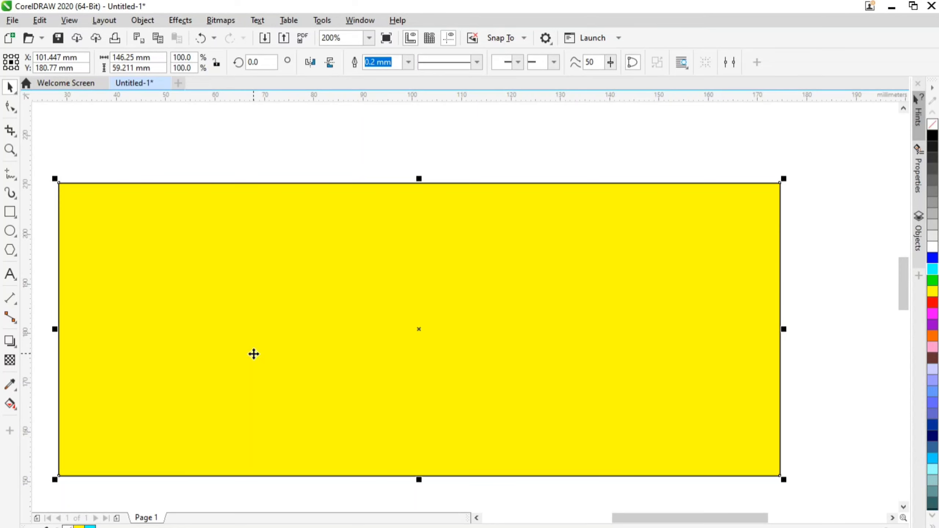
Move the converted rectangle's two lower corner nodes outward with the Shape tool to form a trapezoid.
click(385, 339)
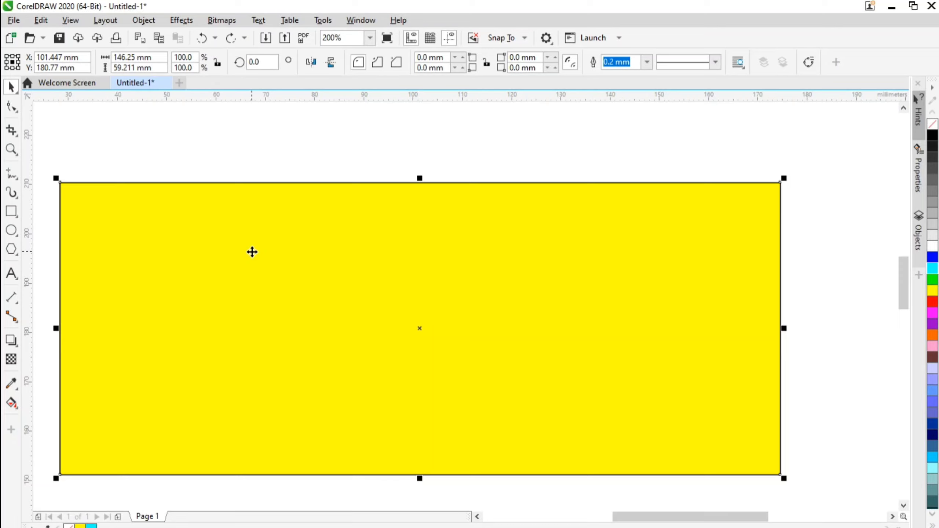
click(11, 106)
drag(807, 163, 725, 240)
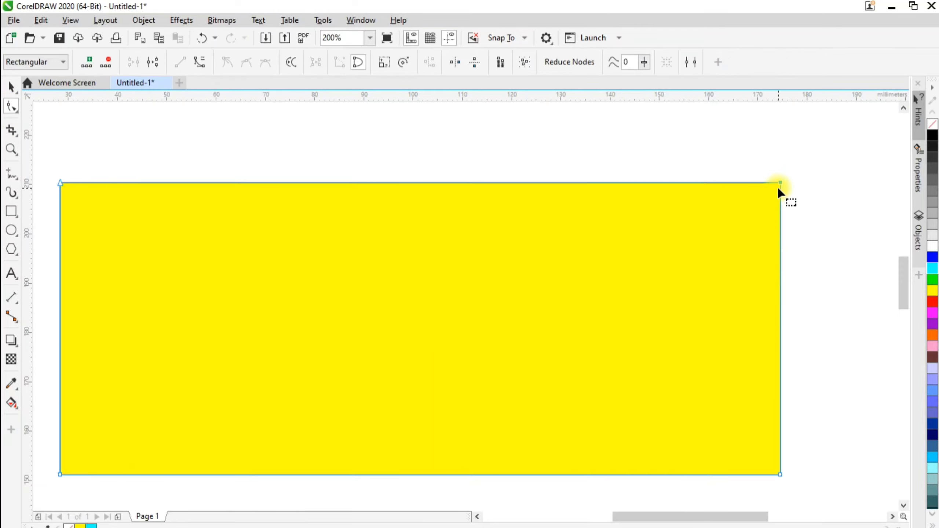
drag(837, 421, 766, 486)
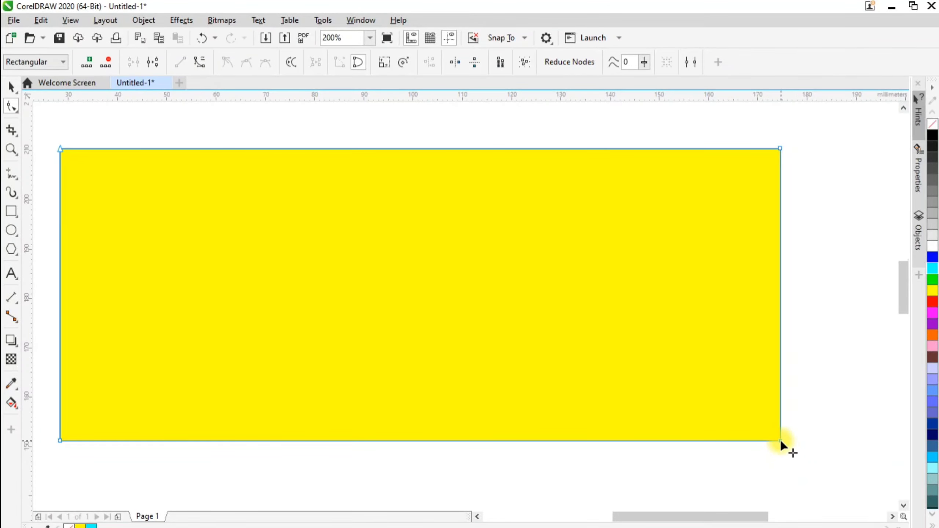
drag(781, 442, 868, 442)
drag(60, 441, 88, 437)
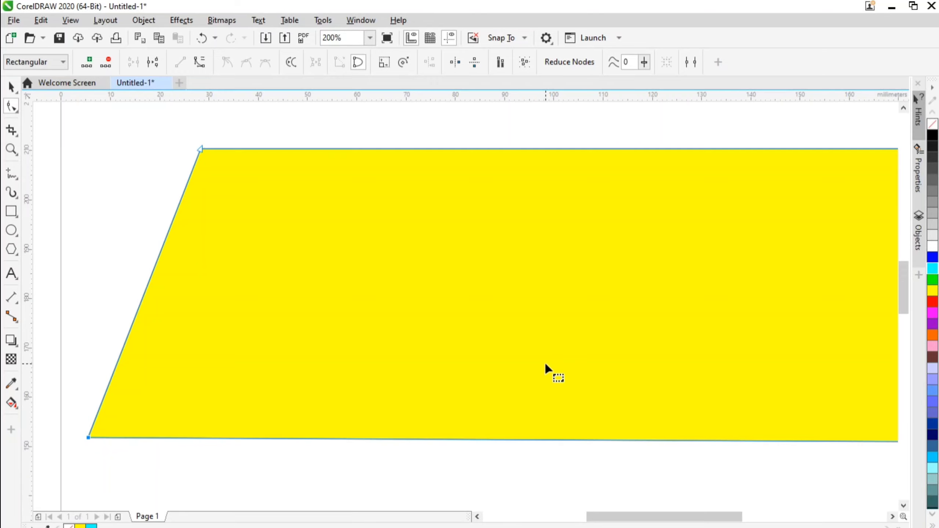
scroll(569, 363, down, 2)
scroll(614, 358, up, 2)
scroll(614, 358, down, 2)
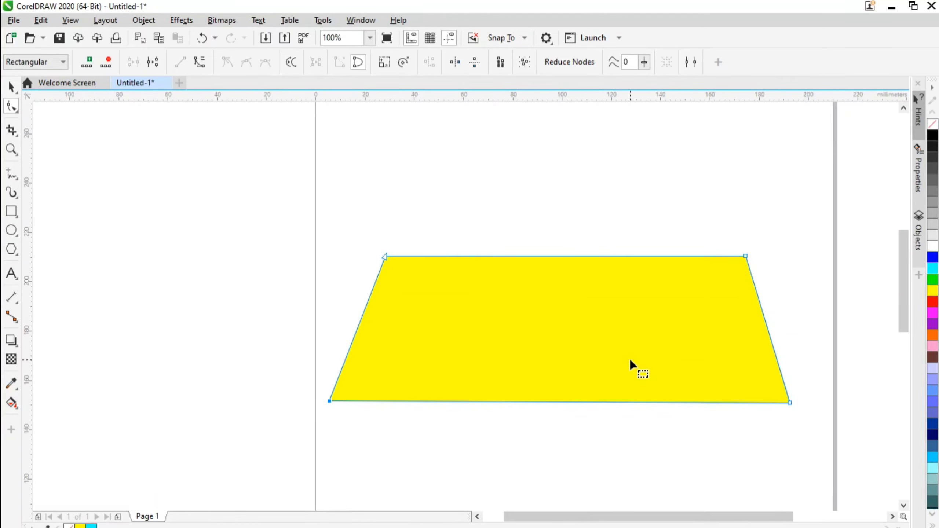
Undo the corner node moves and the rectangle's conversion to curves.
key(ctrl+z)
key(ctrl+z)
key(ctrl+z)
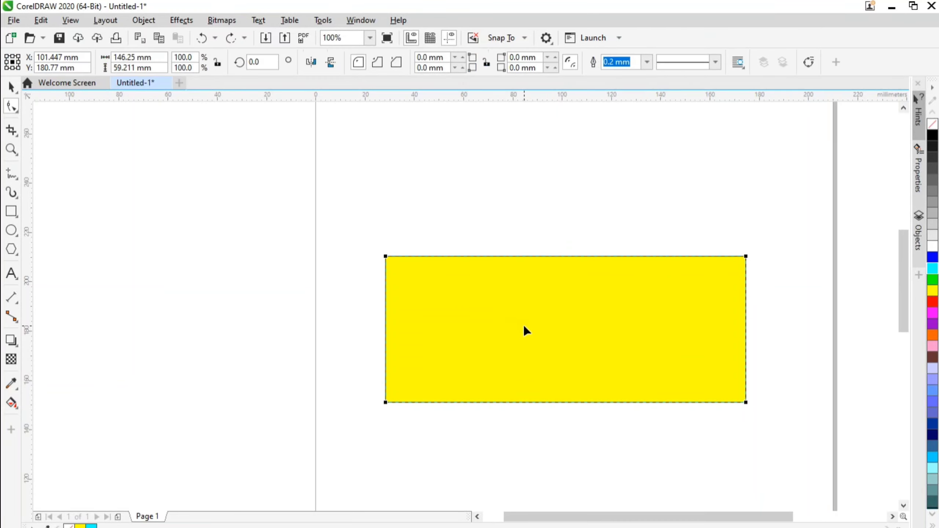
Try moving the unconverted rectangle's top-left corner node slightly downward with the Shape tool, and undo the change.
click(386, 256)
mouse_move(385, 255)
mouse_down()
mouse_move(396, 304)
mouse_move(387, 272)
mouse_up()
key(ctrl+z)
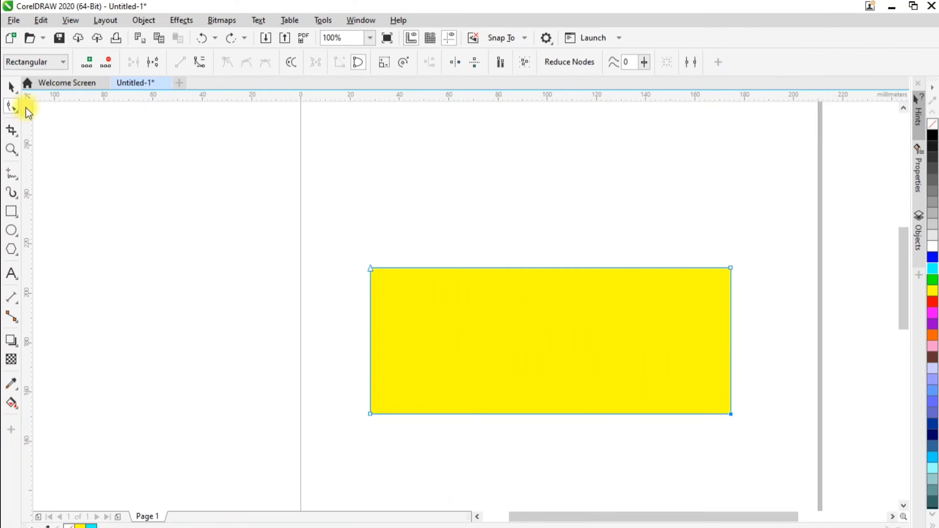
Add the artistic text "Tech Gratify" in 24 pt Arial above the yellow rectangle.
click(11, 87)
click(11, 273)
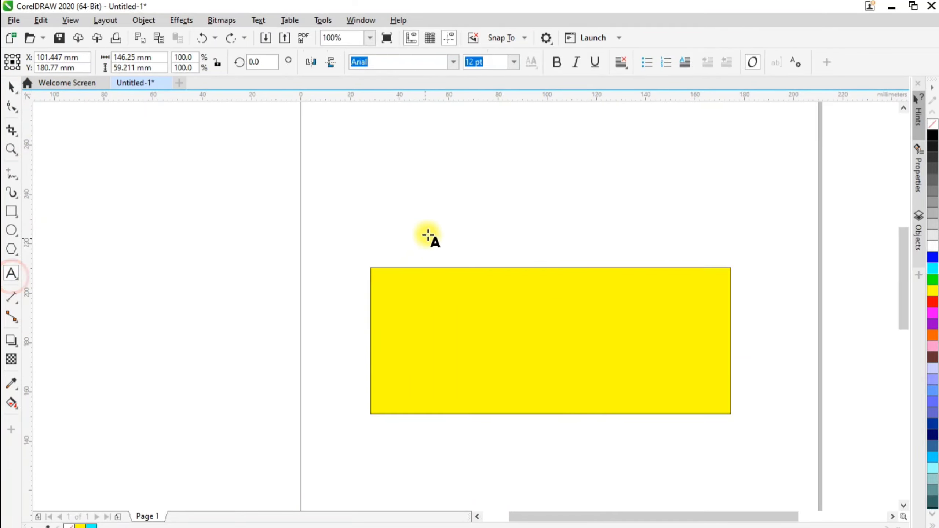
click(449, 181)
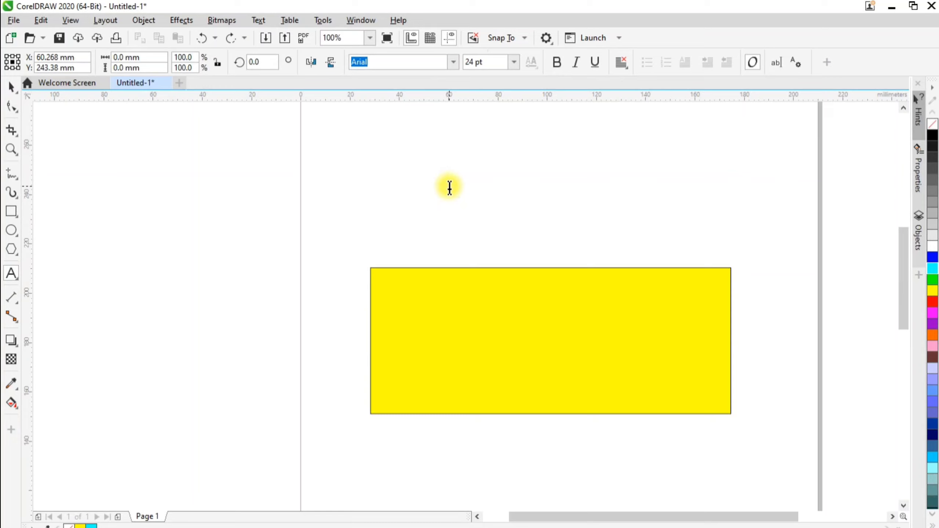
text(Tech )
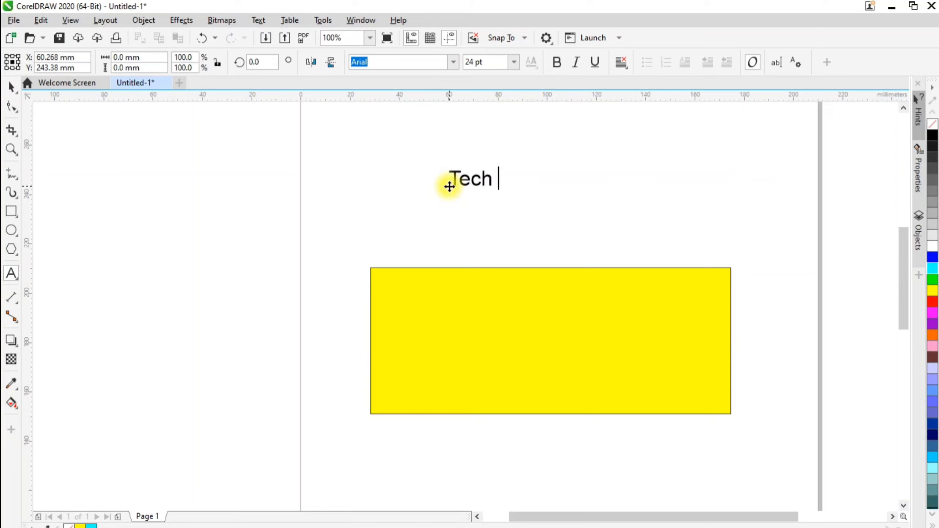
text(Gratify)
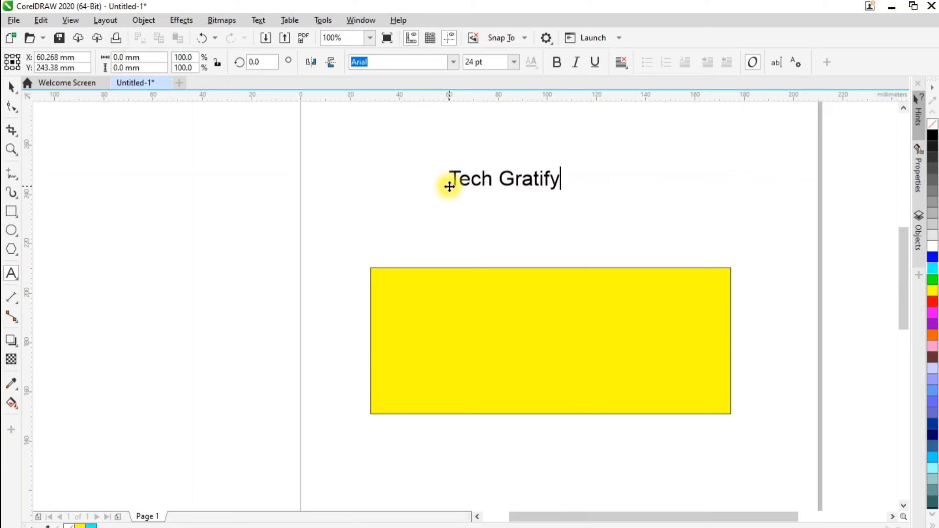
click(10, 89)
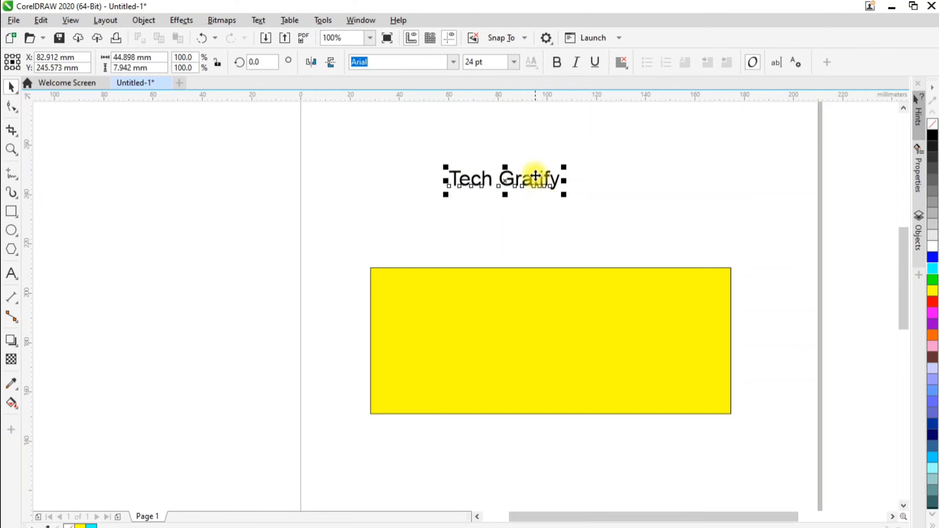
Delete the letter "r" from "Gratify" and retype it in the artistic text.
scroll(516, 175, up, 2)
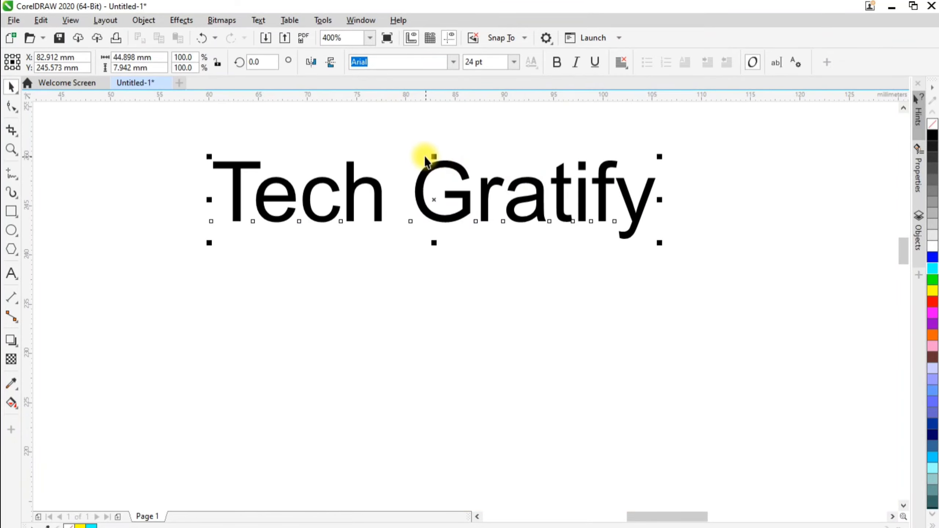
scroll(423, 156, up, 1)
scroll(425, 159, down, 1)
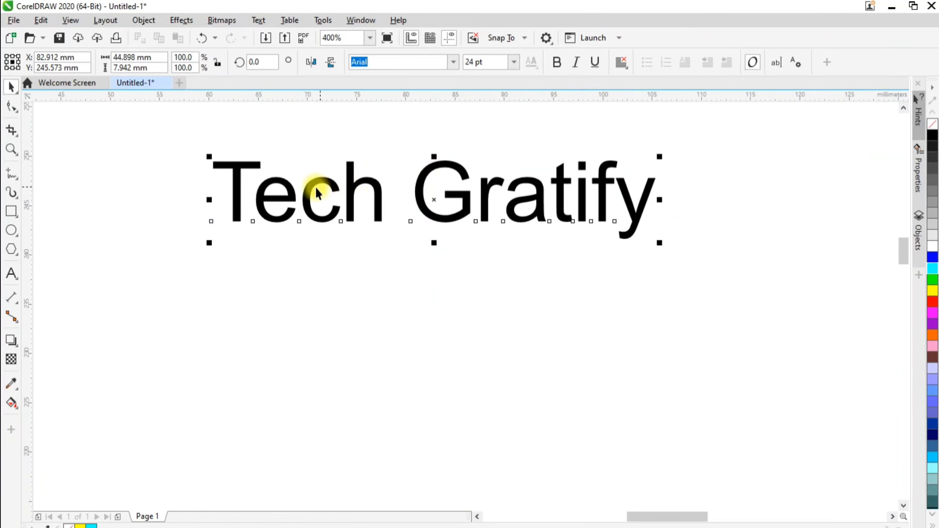
click(693, 217)
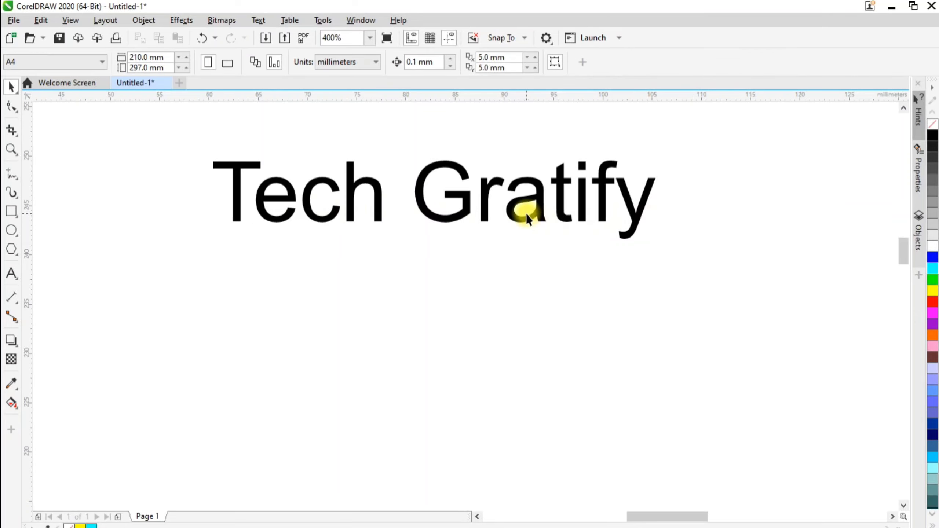
double_click(509, 212)
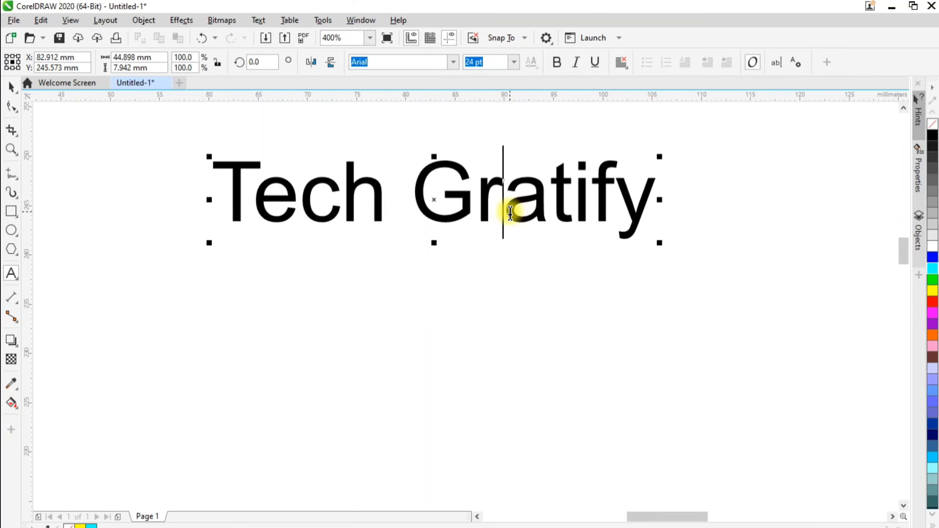
key(BackSpace)
text(r)
key(BackSpace)
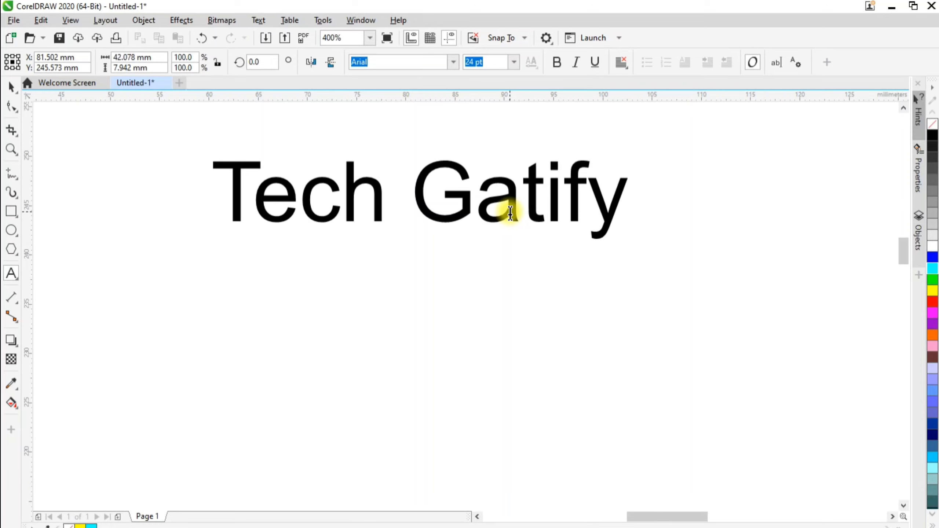
text(r)
key(Escape)
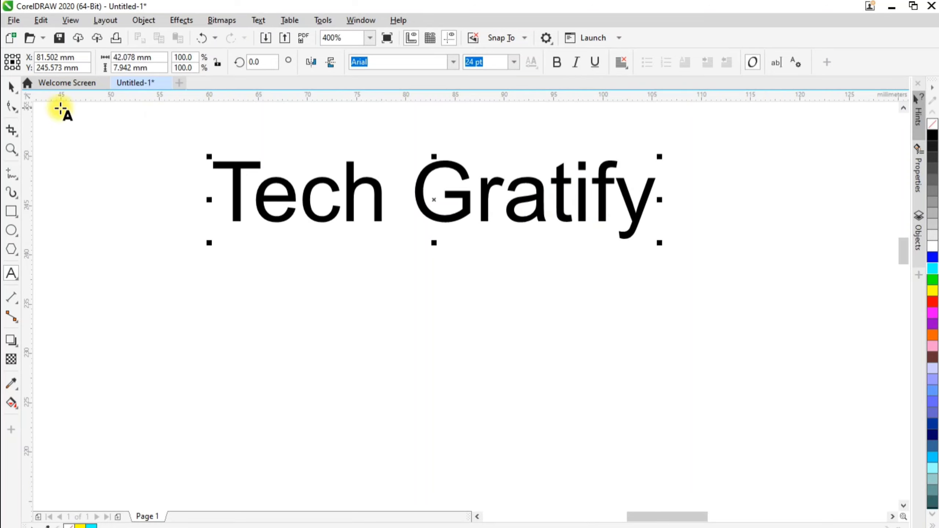
Move the "Tech Gratify" text about 12 mm down and convert it to curves.
drag(448, 194, 451, 312)
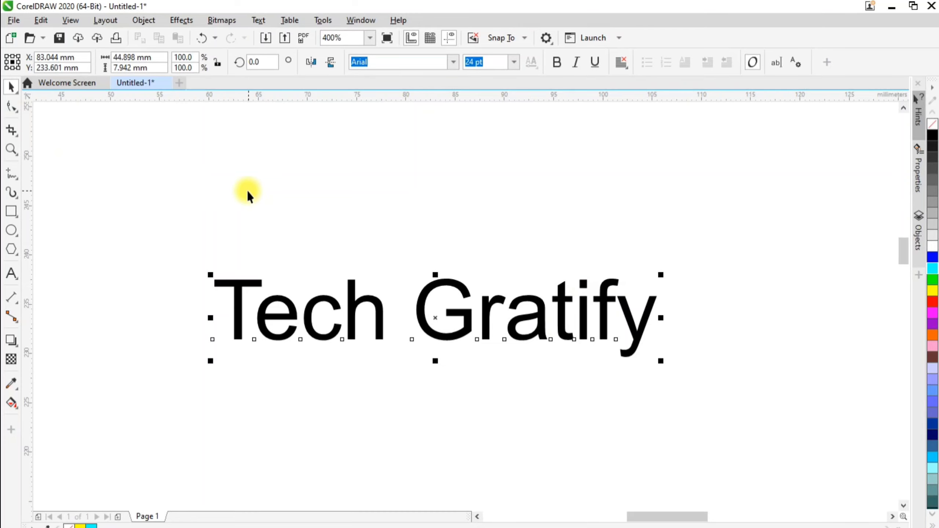
click(135, 20)
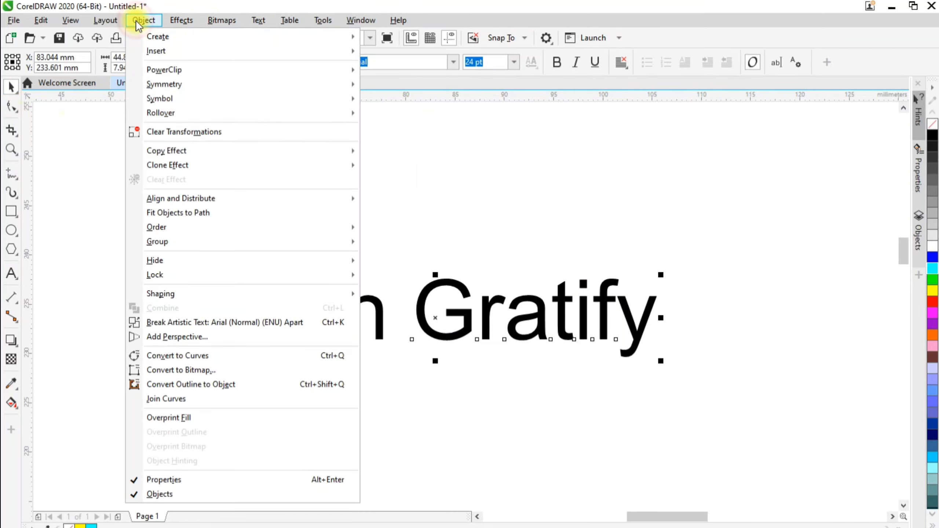
click(221, 355)
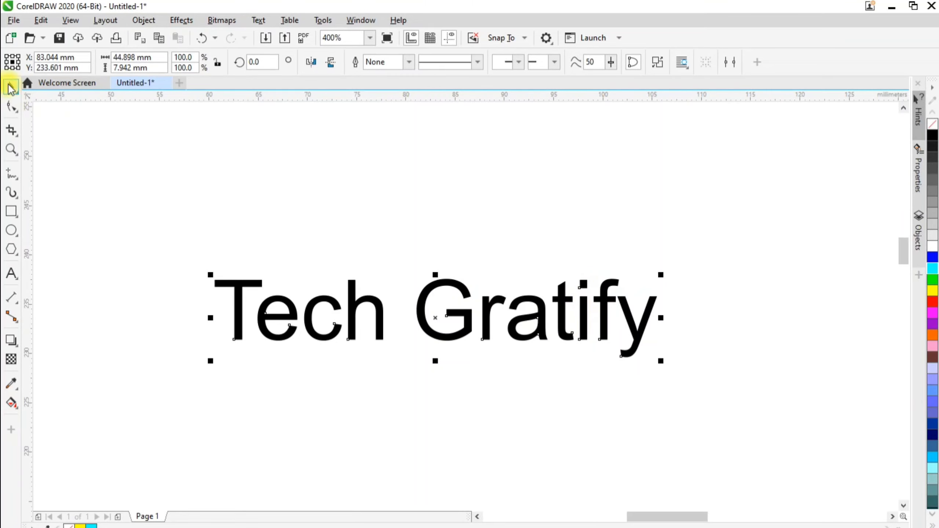
Delete all the nodes of the dot above the "i" in the converted "Tech Gratify" text with the Shape tool.
click(12, 107)
scroll(508, 313, up, 2)
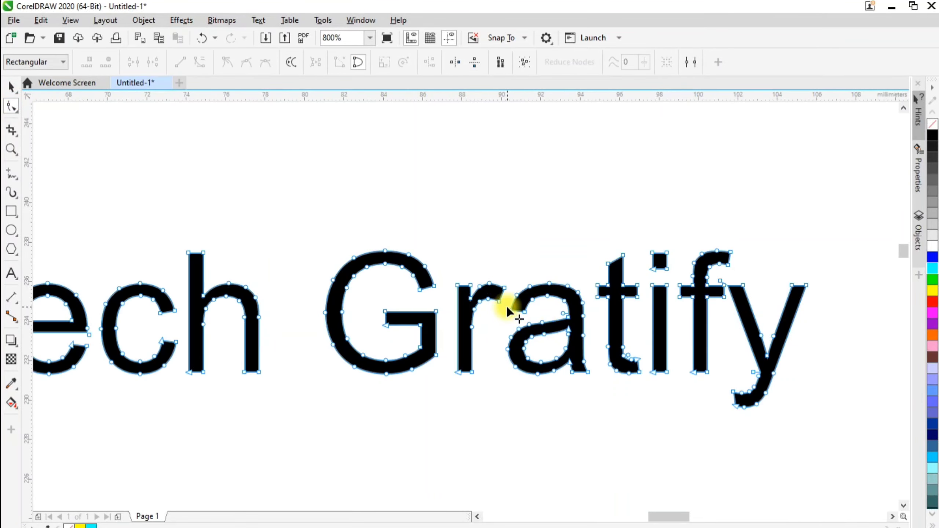
scroll(641, 273, up, 1)
scroll(667, 283, up, 1)
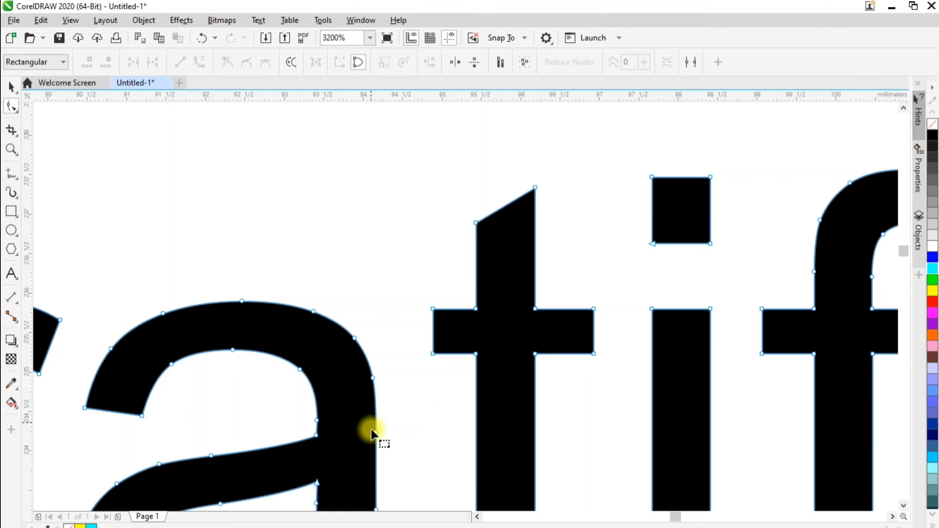
scroll(530, 289, down, 2)
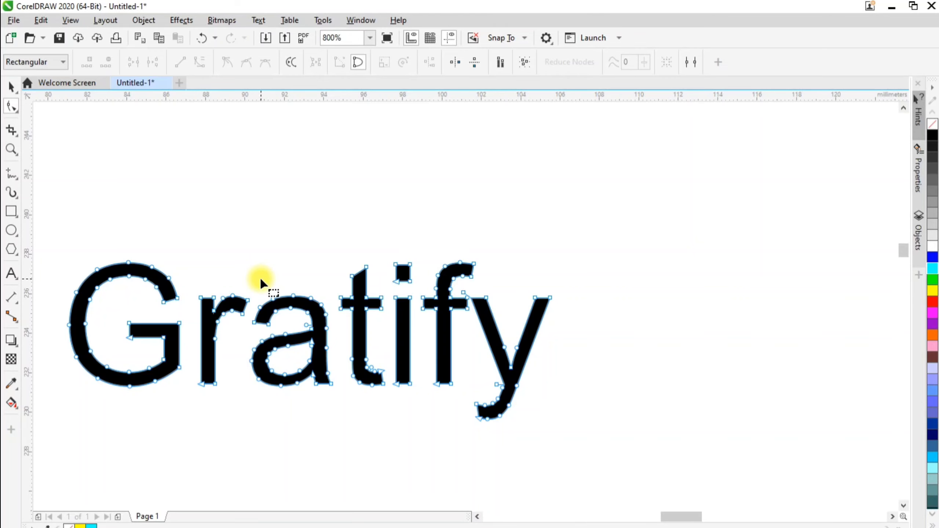
scroll(400, 268, up, 3)
drag(572, 193, 307, 430)
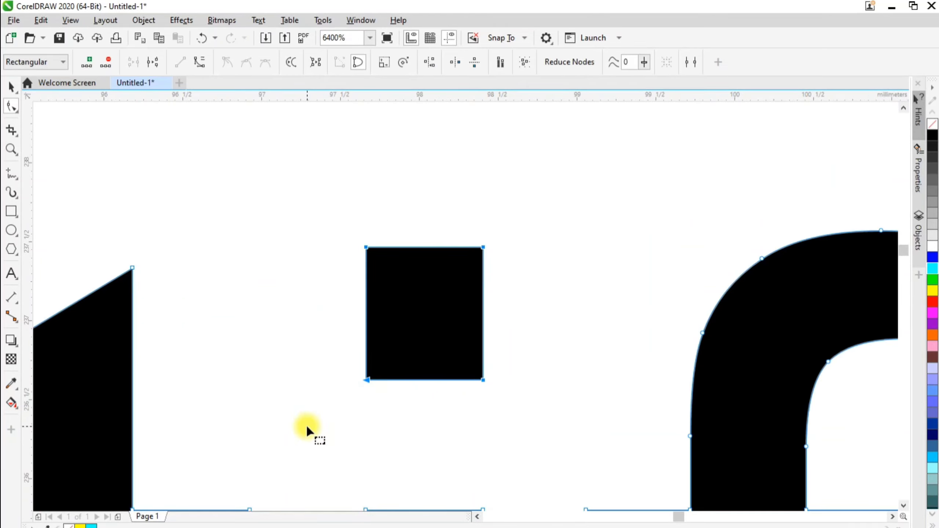
key(Delete)
scroll(474, 340, down, 3)
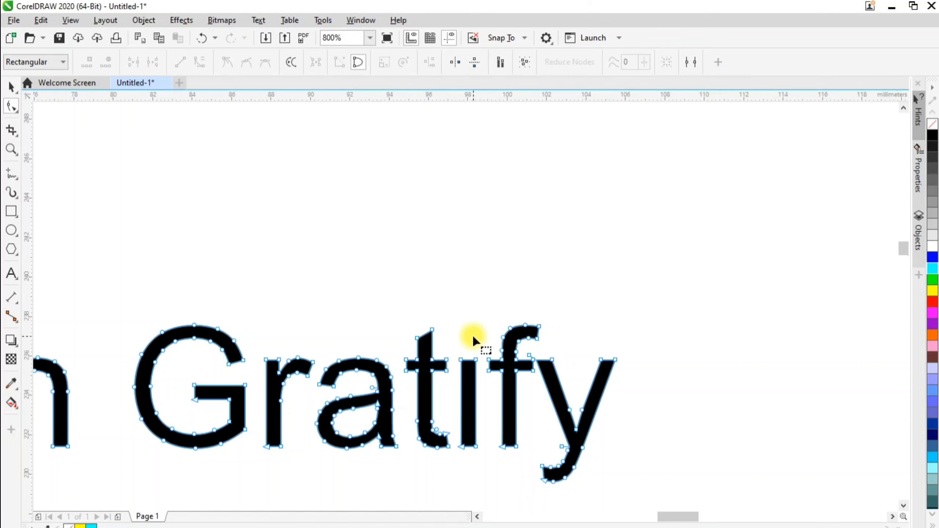
Try deleting the two nodes at the right end of the "T" crossbar, and undo the deletion.
scroll(343, 384, down, 1)
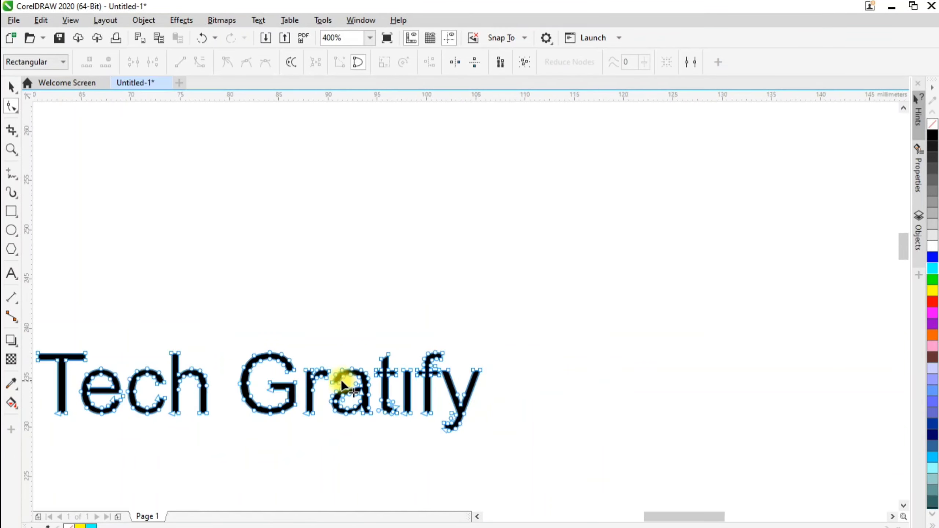
scroll(207, 398, up, 1)
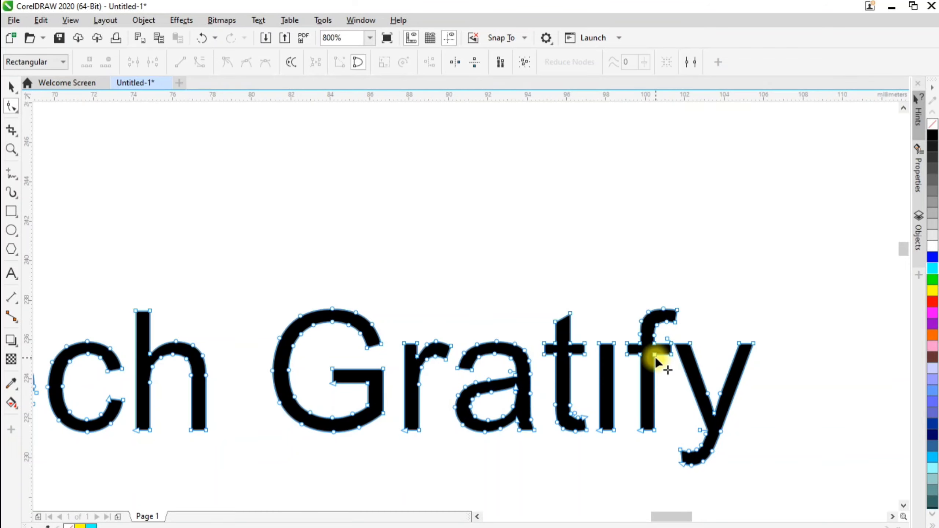
scroll(139, 407, down, 2)
scroll(154, 392, up, 2)
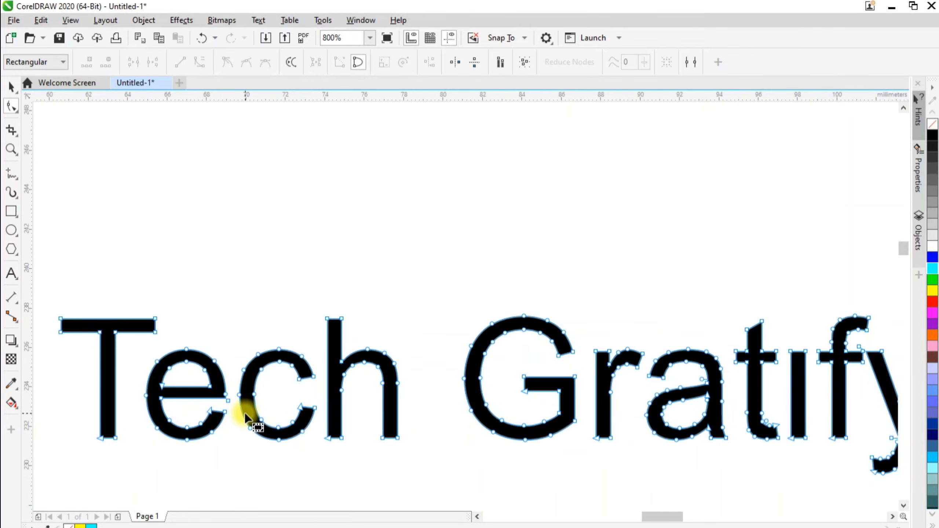
scroll(97, 360, up, 2)
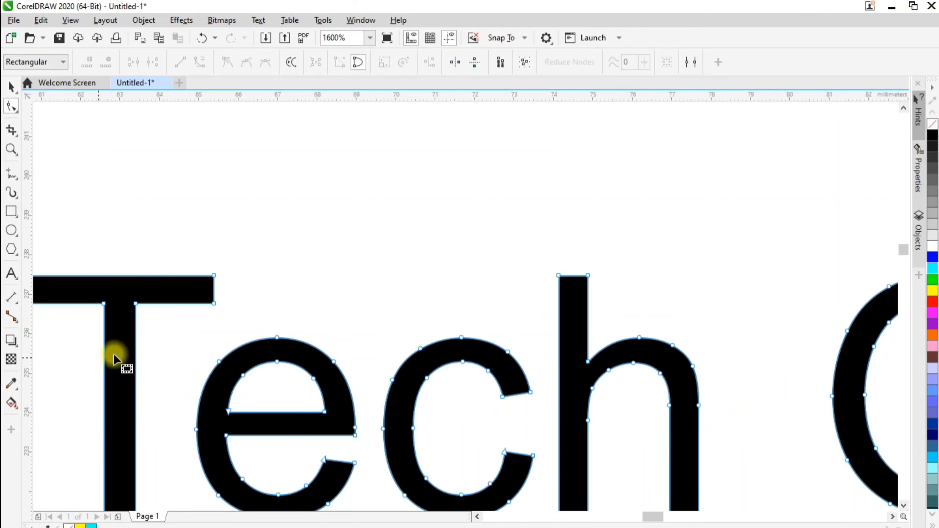
drag(238, 256, 171, 314)
key(Delete)
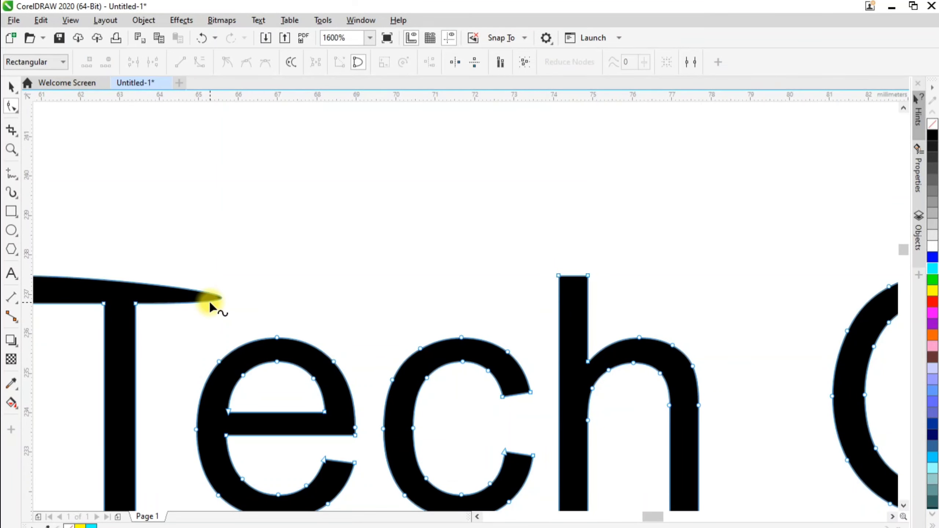
scroll(209, 307, down, 1)
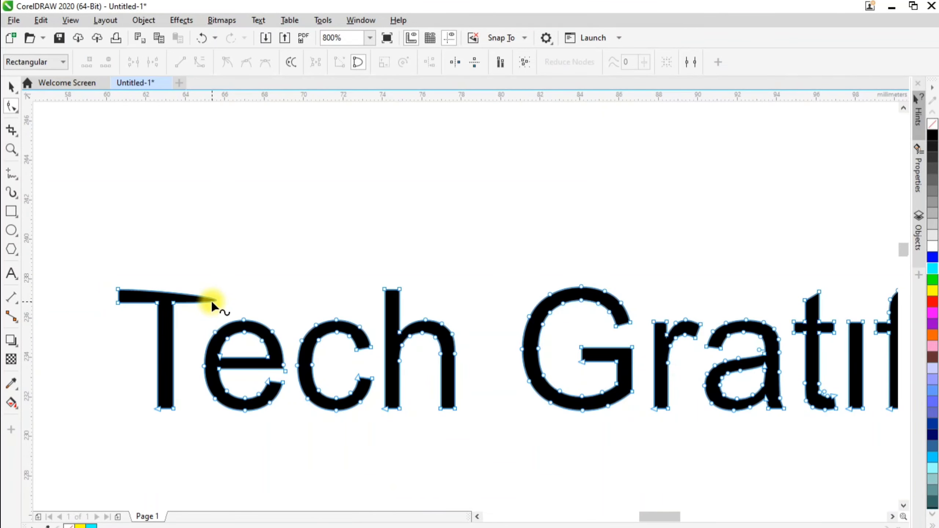
key(ctrl+z)
click(11, 87)
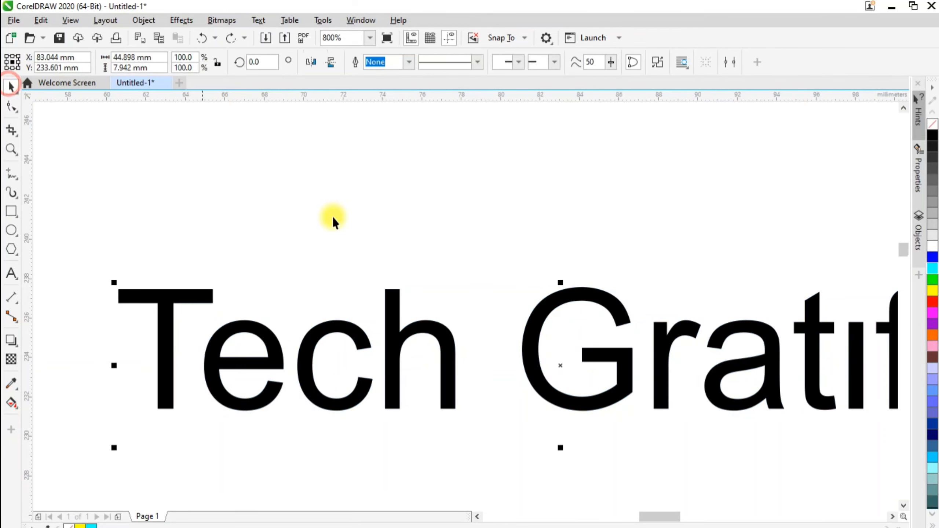
Add 15 evenly spaced nodes along the yellow rectangle's top edge with the Shape tool, subdividing the segments four times.
scroll(754, 314, down, 1)
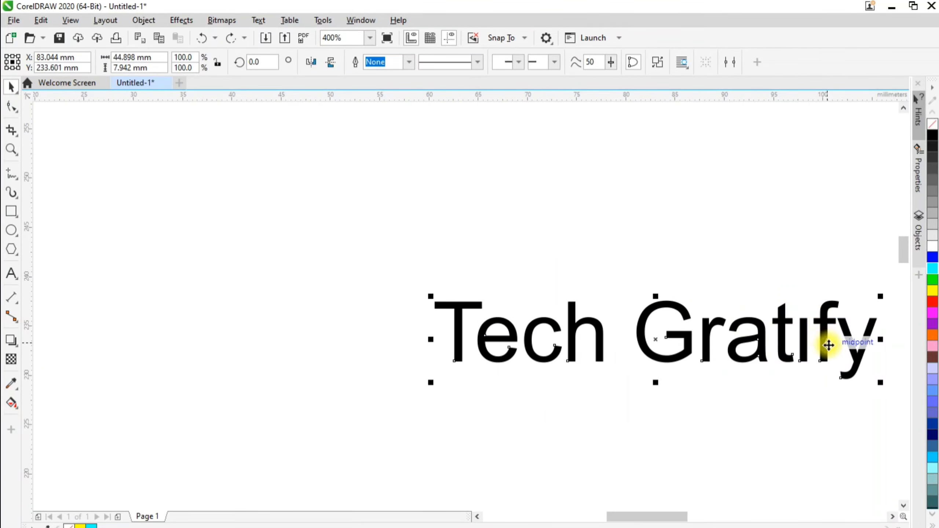
scroll(832, 344, up, 1)
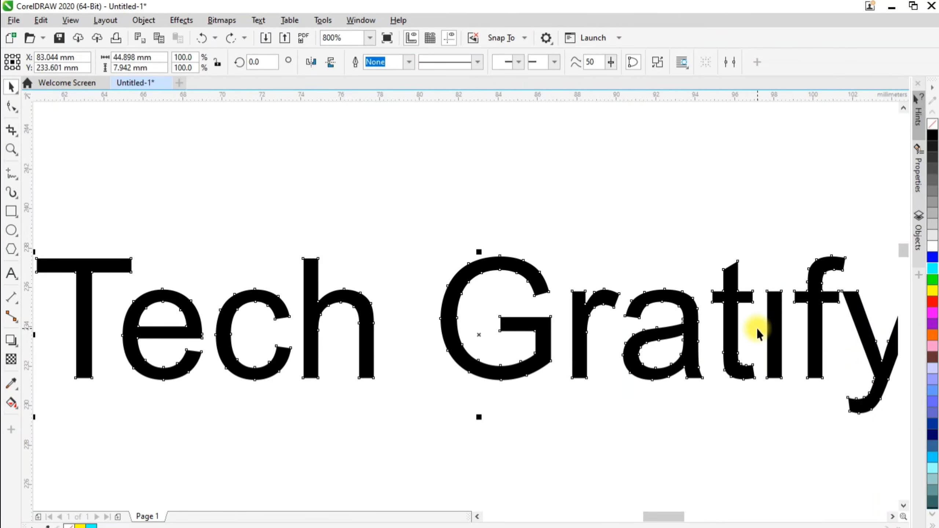
scroll(757, 329, down, 1)
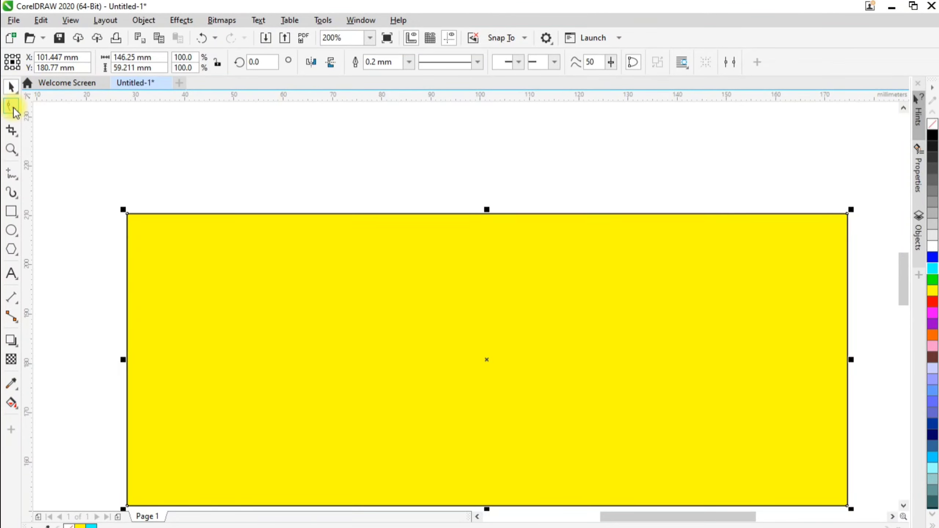
click(12, 107)
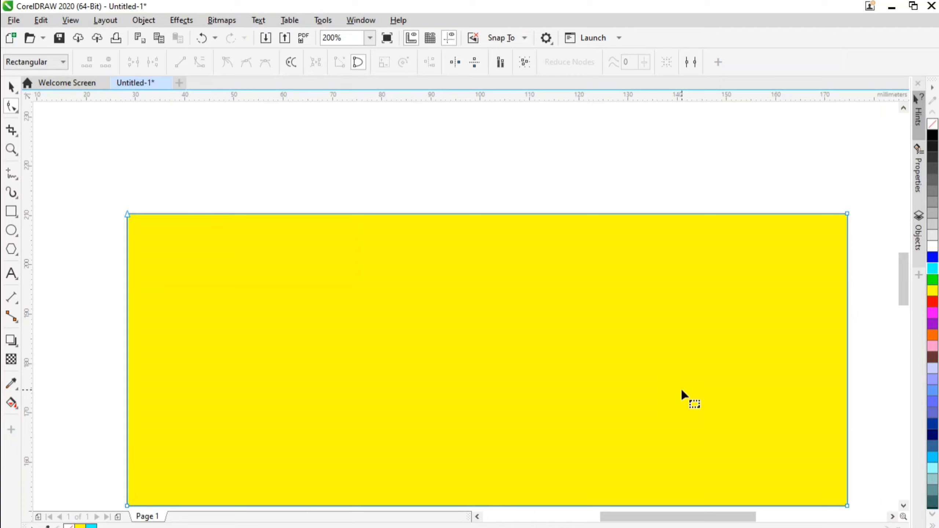
drag(859, 184, 844, 246)
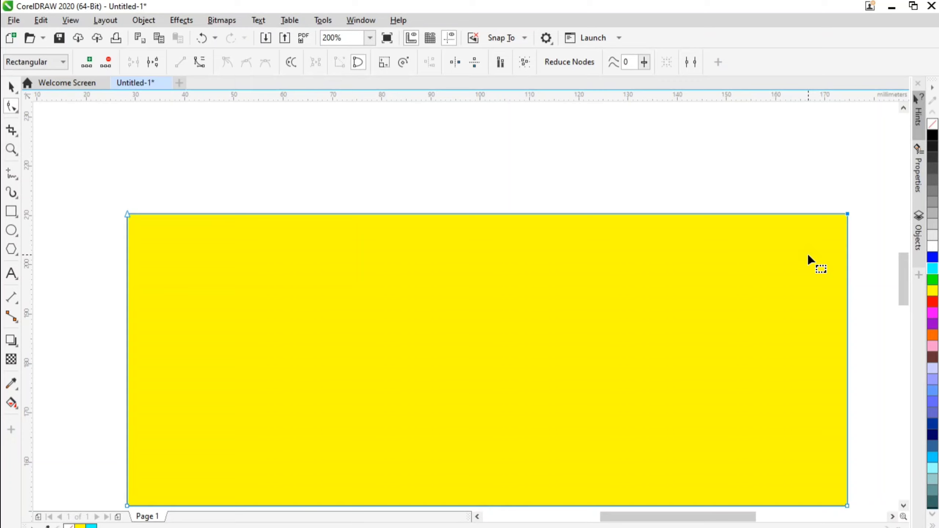
drag(873, 190, 811, 251)
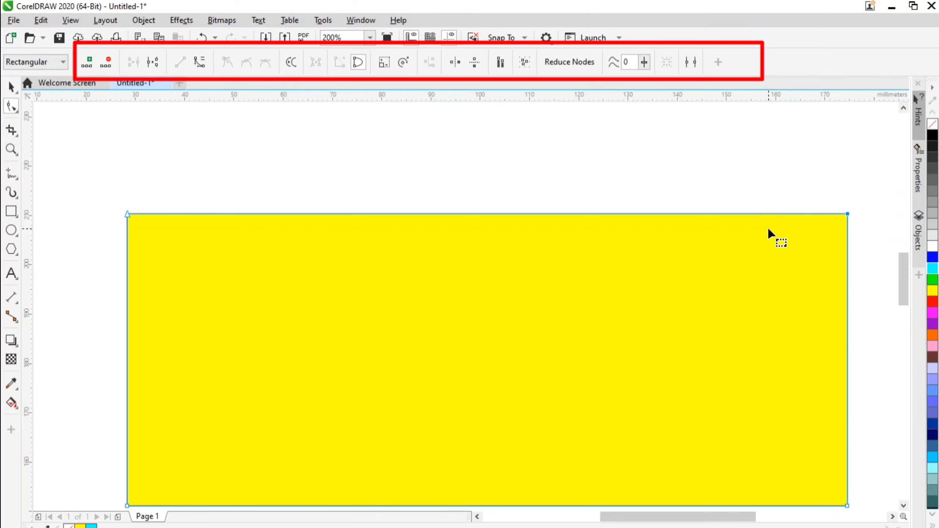
click(90, 63)
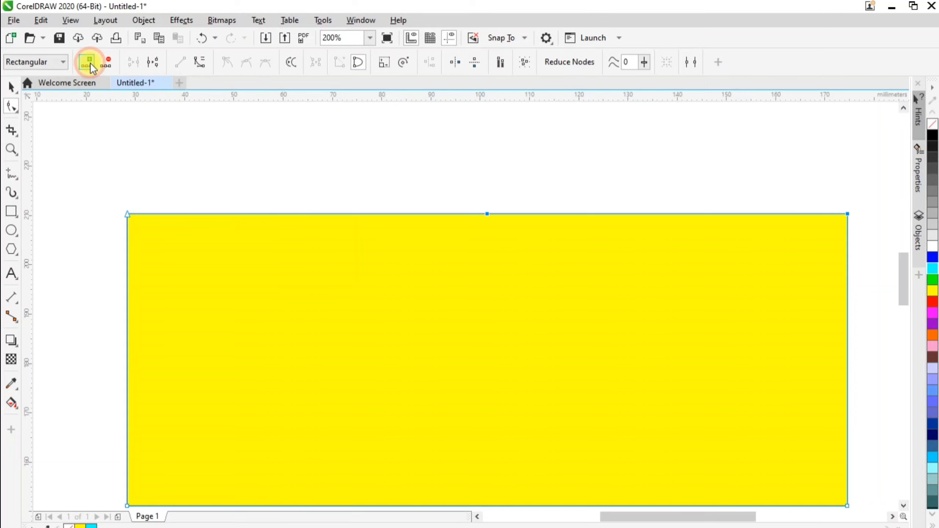
click(90, 63)
click(90, 63)
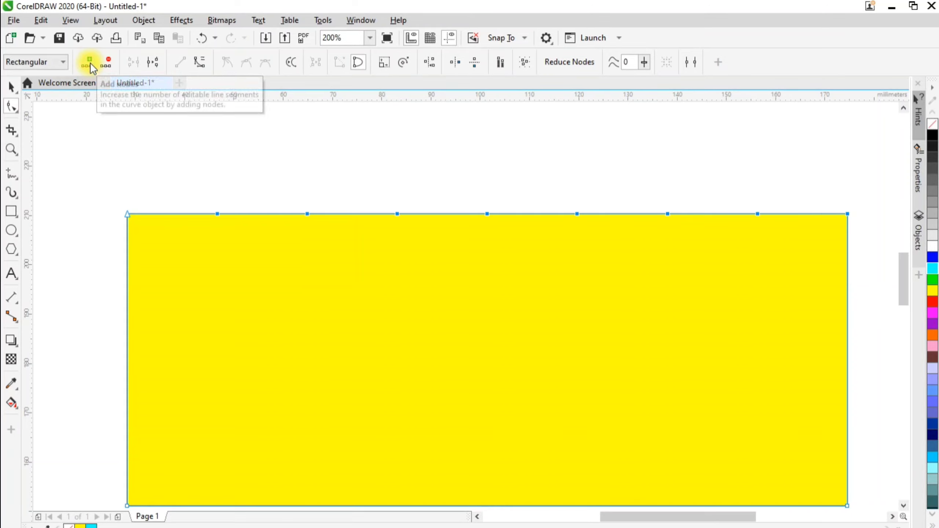
click(90, 64)
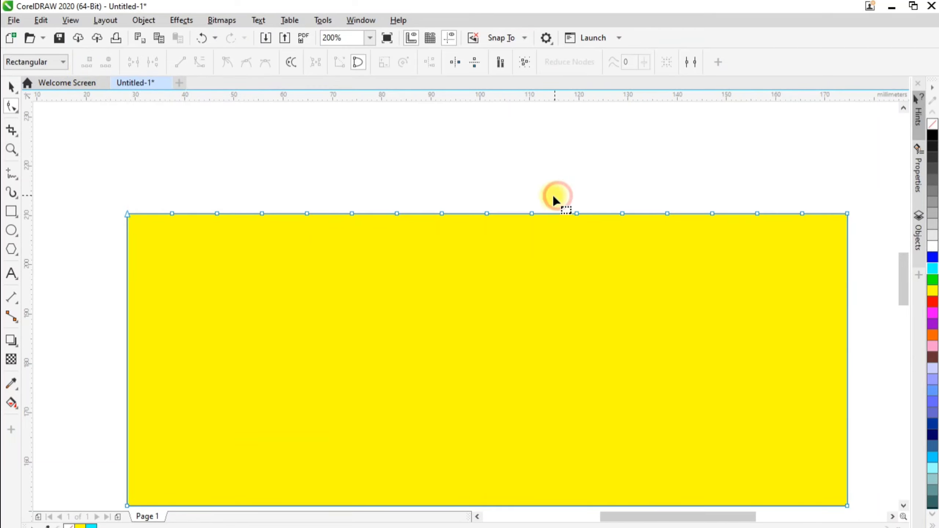
Move five of the top edge's added nodes to form three upward peaks and two downward notches.
click(531, 214)
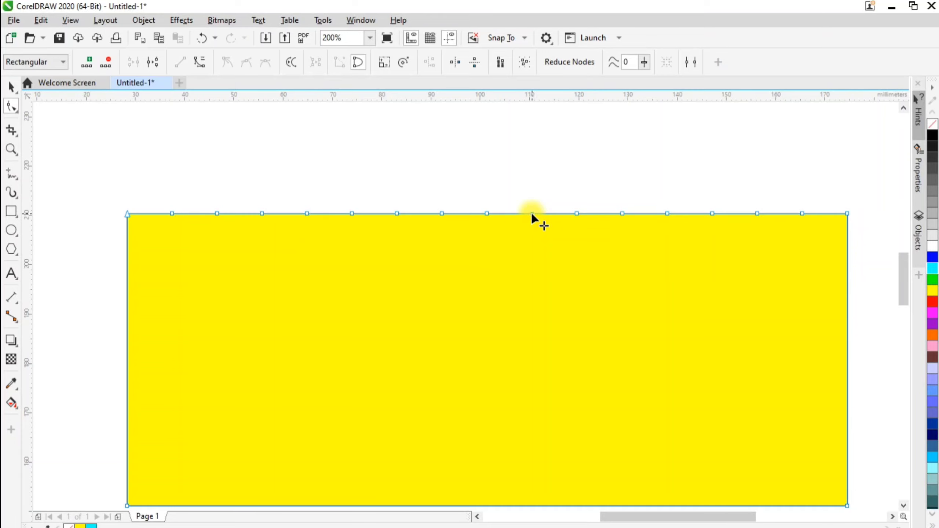
drag(532, 214, 535, 148)
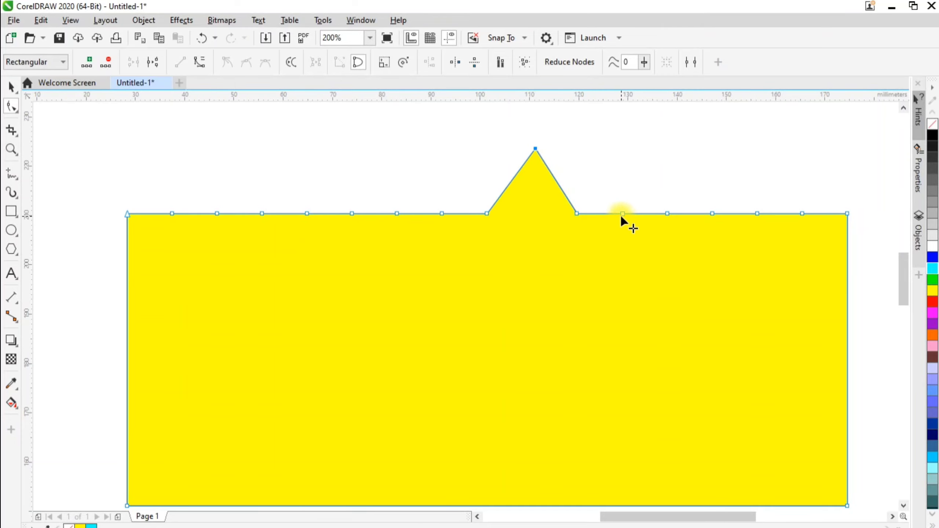
drag(623, 214, 630, 296)
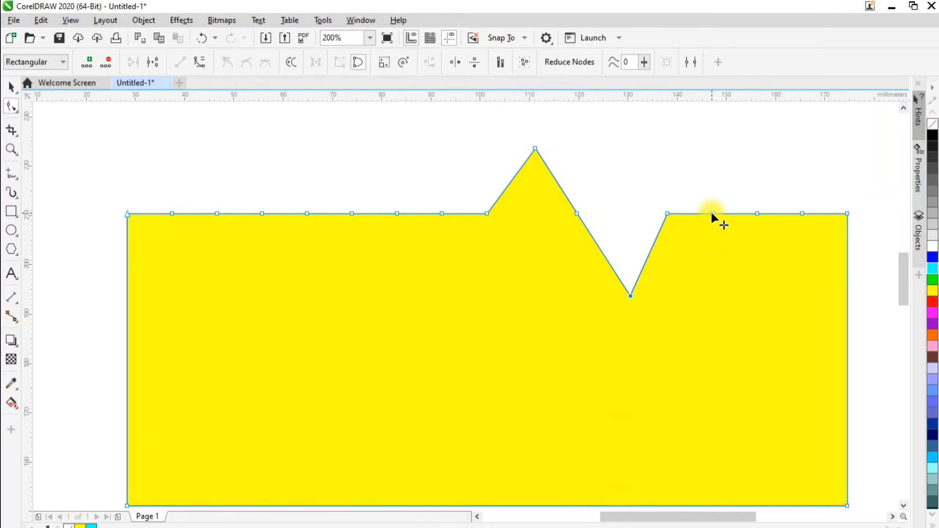
drag(711, 214, 713, 136)
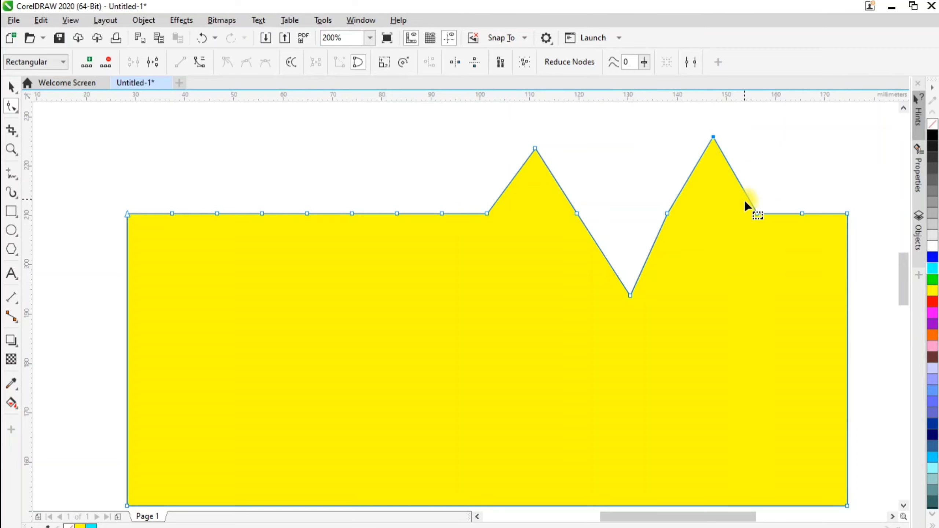
drag(396, 213, 395, 315)
drag(217, 213, 216, 123)
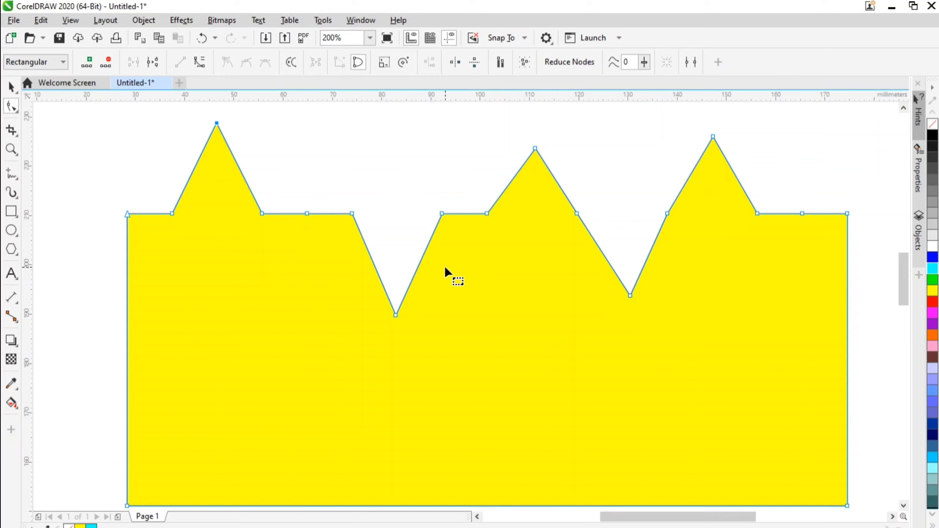
click(320, 175)
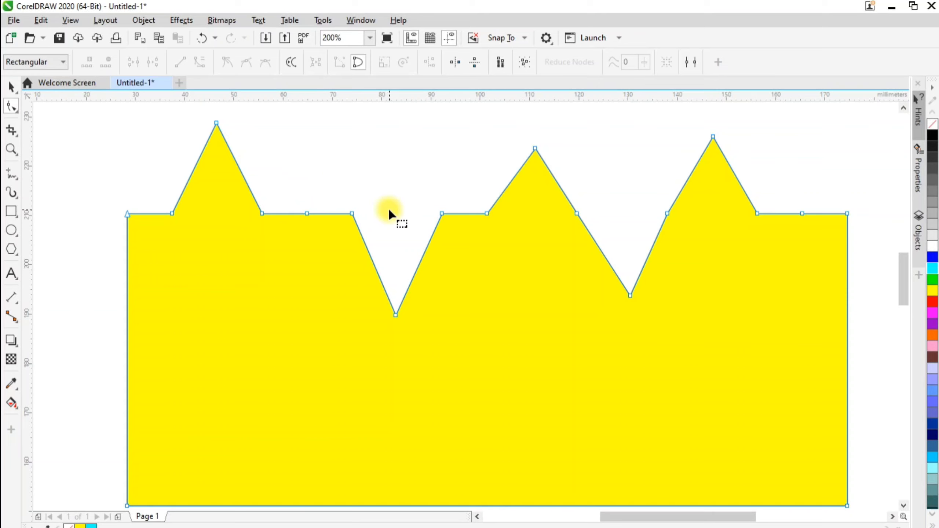
Undo all the peaks, notches and added nodes on the yellow rectangle's top edge.
key(ctrl+z)
key(ctrl+z)
key(ctrl+z)
key(ctrl+z)
key(ctrl+z)
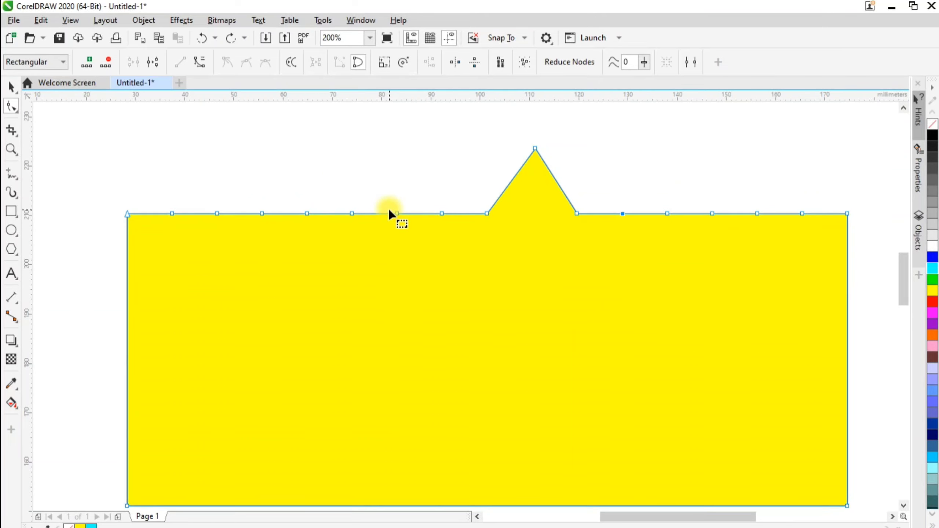
key(ctrl+z)
key(ctrl+z)
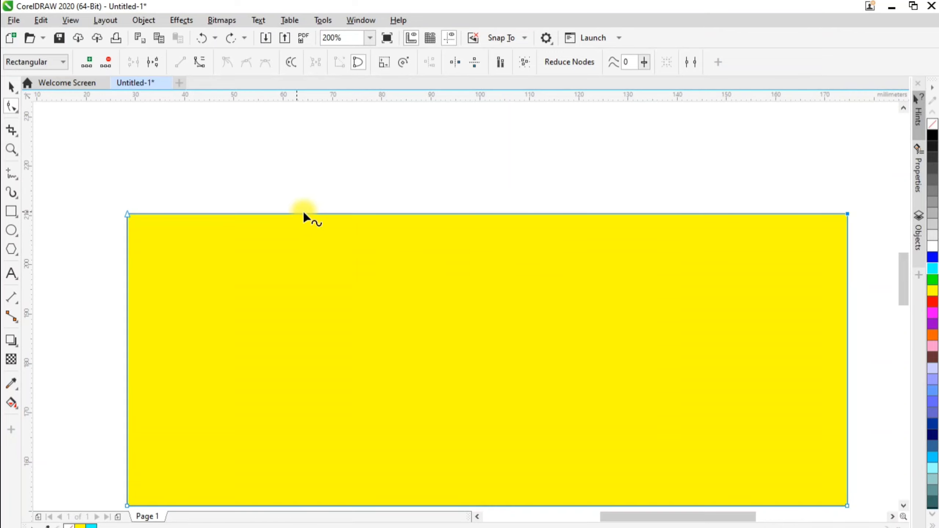
Try adding three nodes directly on the rectangle's top edge and raising the middle one about 10 mm, and undo everything.
double_click(387, 214)
double_click(440, 214)
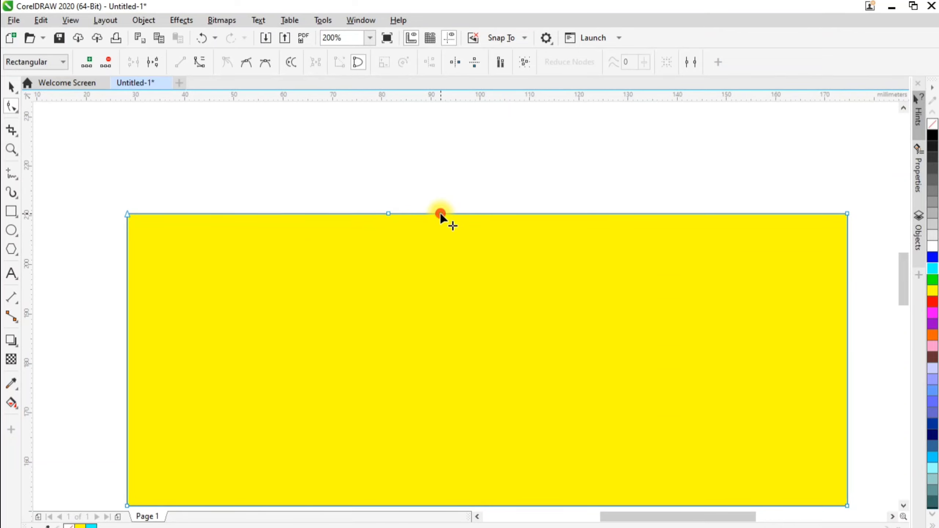
double_click(476, 213)
drag(440, 213, 441, 162)
key(ctrl+z)
key(ctrl+z)
key(ctrl+z)
key(ctrl+z)
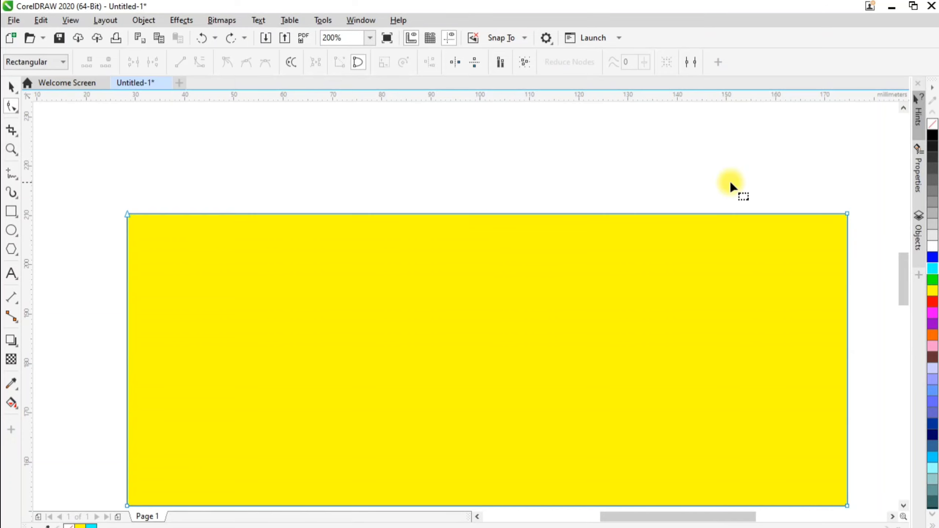
Add one node near the middle of the rectangle's top edge and remove it with Delete nodes.
double_click(468, 213)
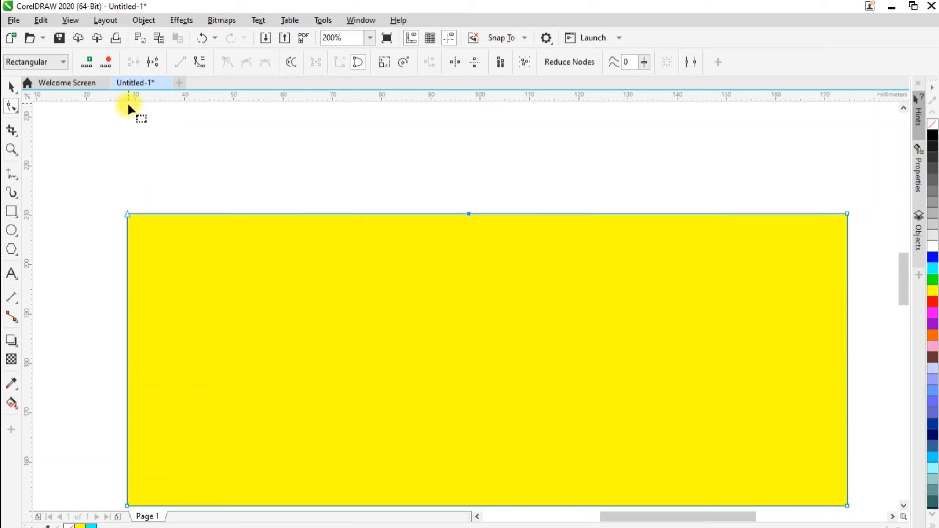
click(106, 63)
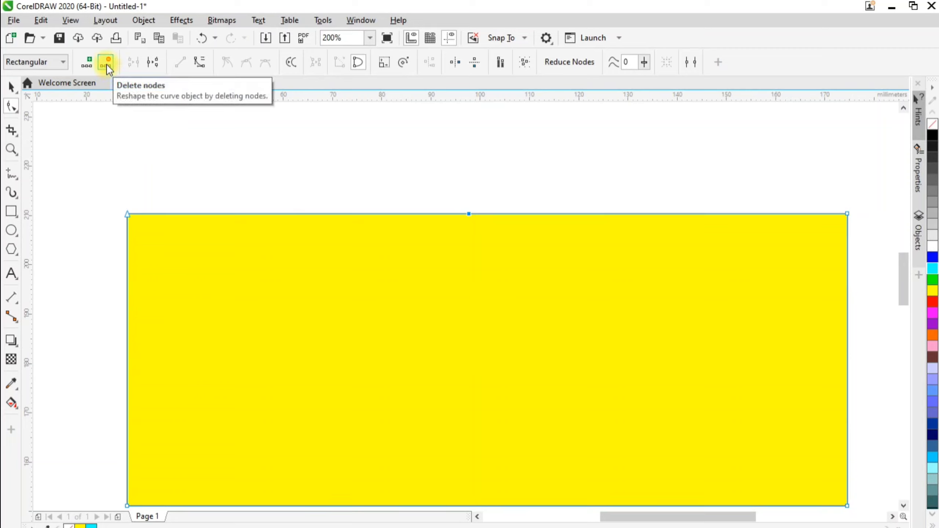
click(106, 63)
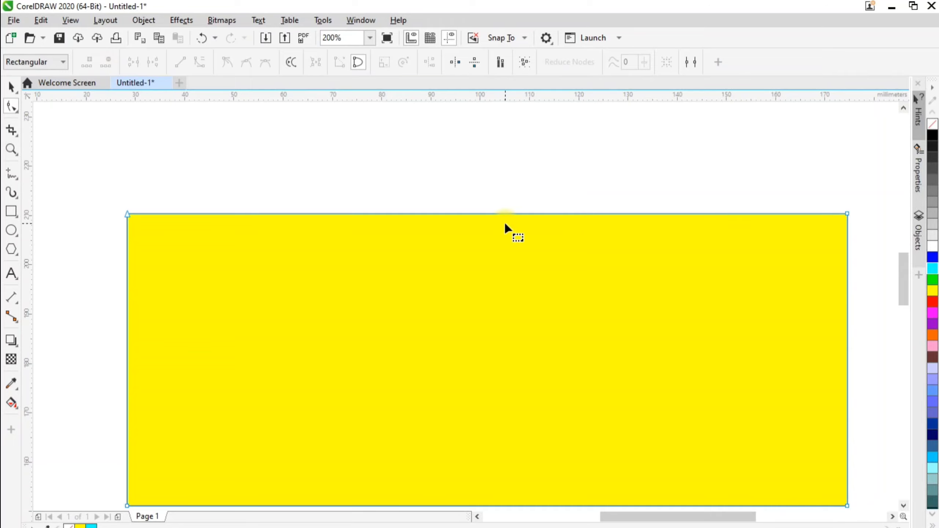
Try deleting the yellow rectangle's upper-right corner node with Delete nodes, and undo the deletion.
drag(847, 187, 848, 229)
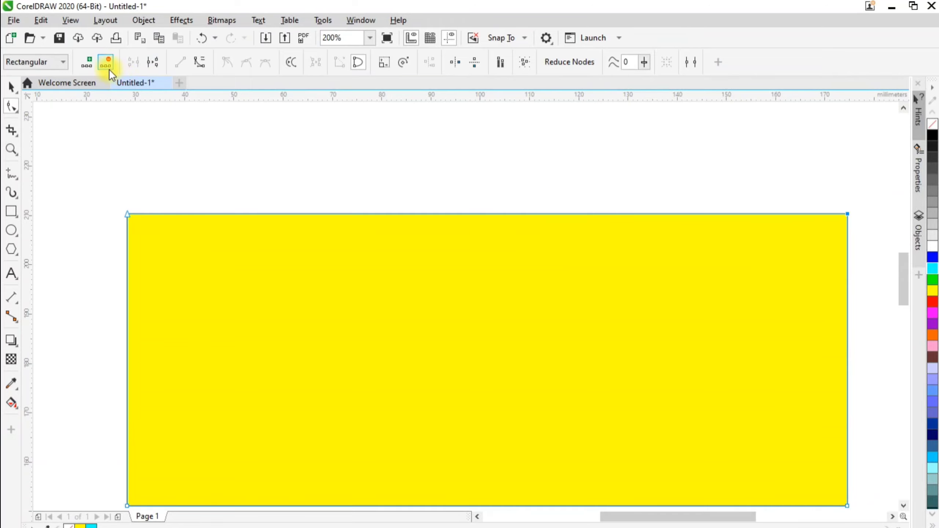
click(107, 68)
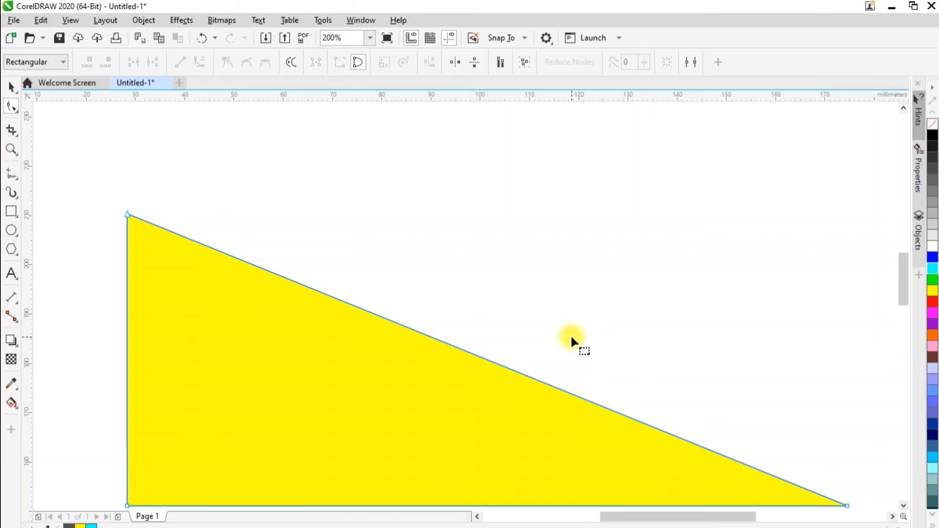
key(ctrl+z)
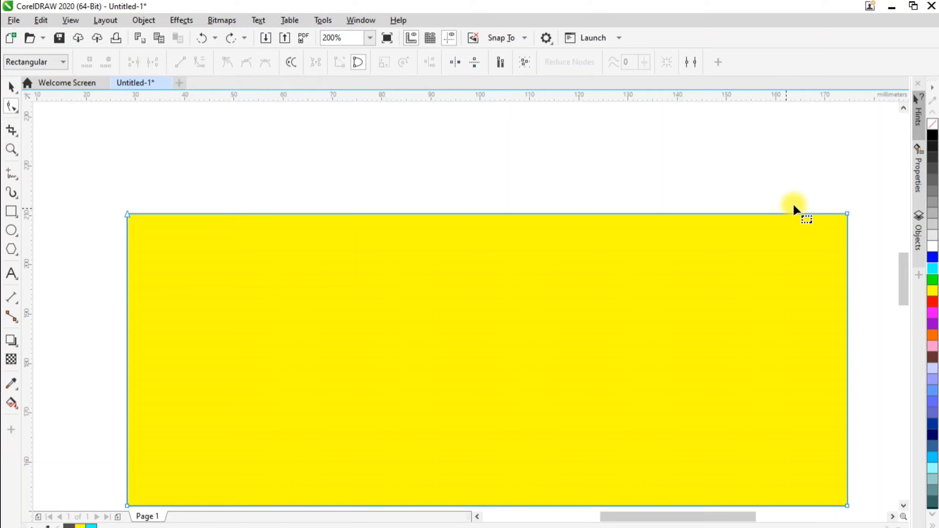
Break the curve at the rectangle's upper-right corner node and pull the two loose end nodes inward and apart.
drag(866, 200, 789, 256)
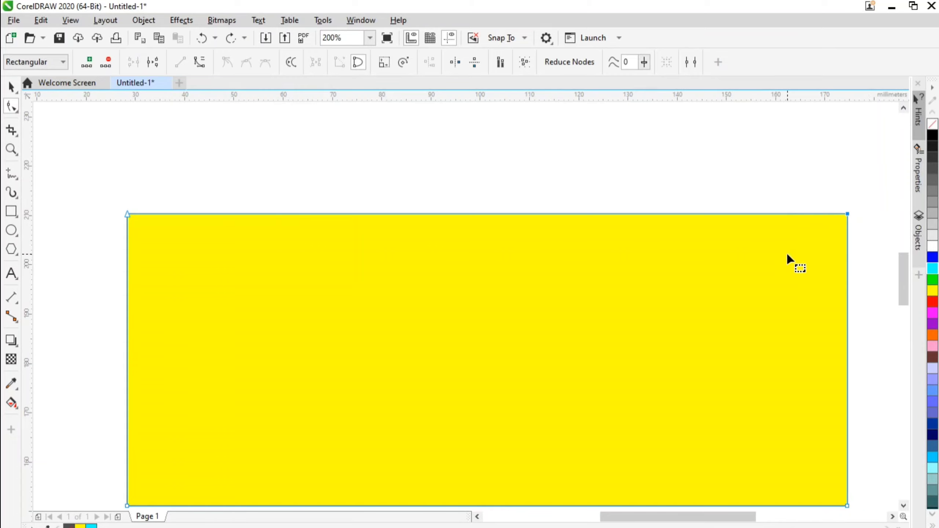
click(151, 62)
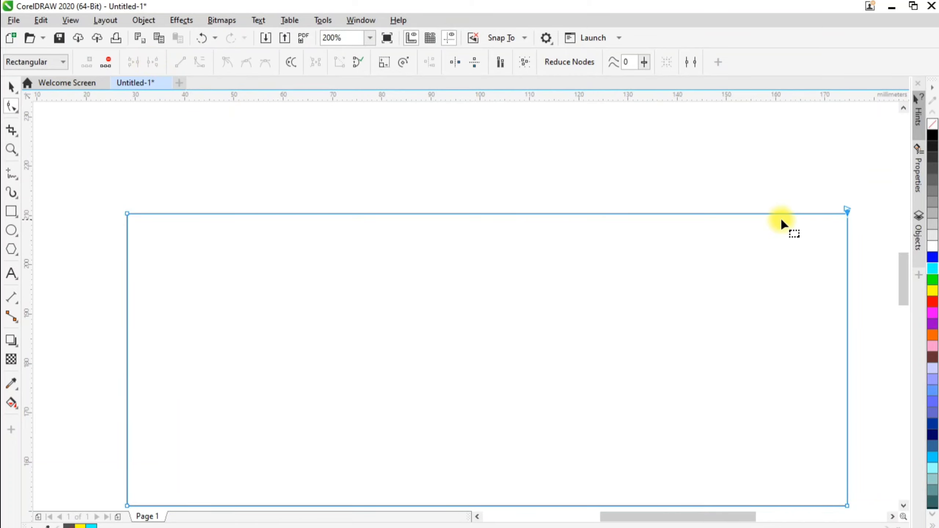
drag(845, 210, 728, 179)
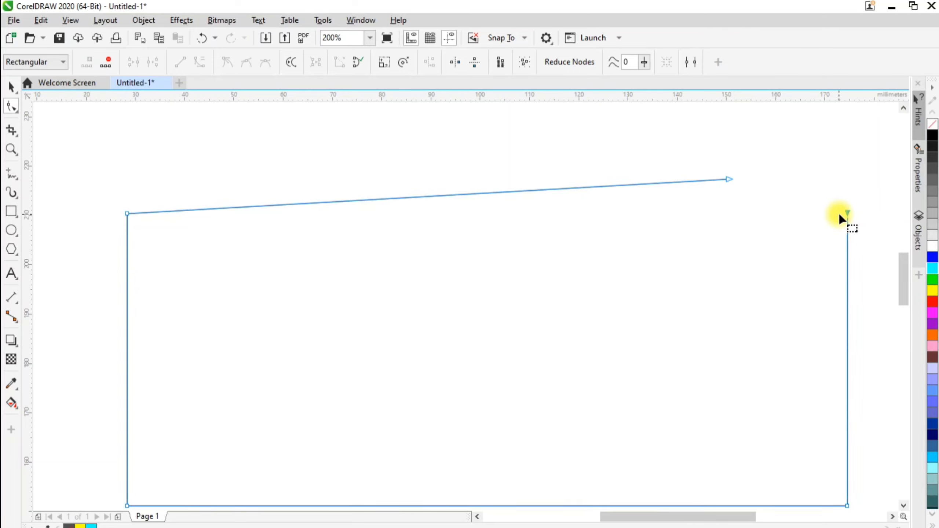
drag(847, 213, 785, 253)
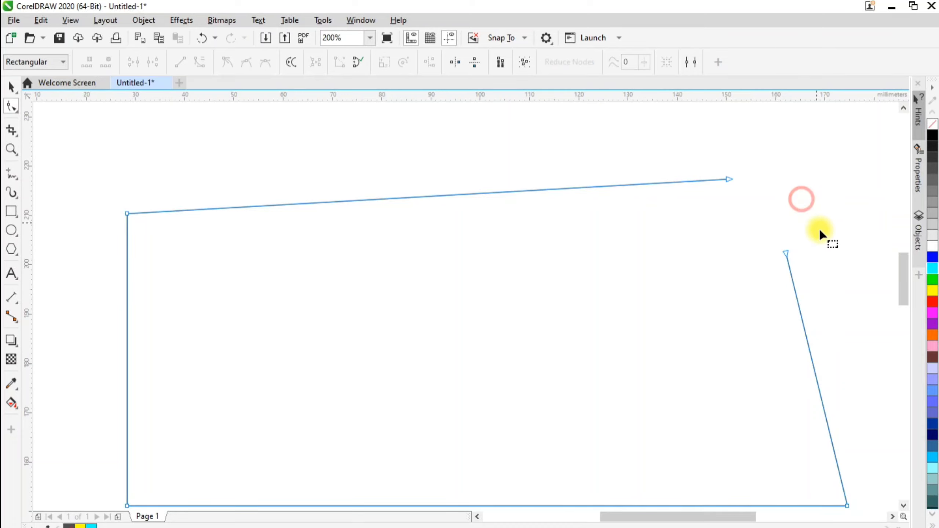
Select both open end nodes near the upper-right corner and join them to close the yellow shape.
mouse_move(820, 233)
mouse_down()
mouse_move(706, 304)
mouse_move(688, 300)
mouse_up()
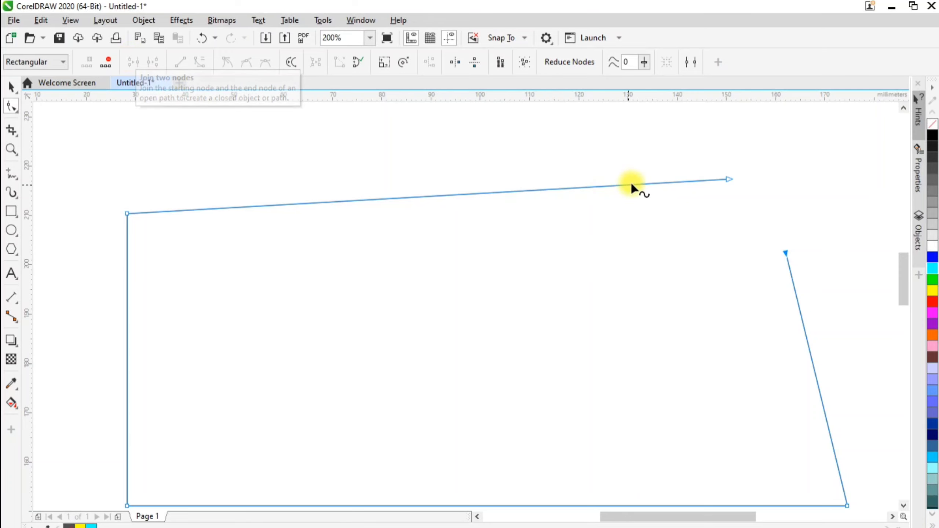
click(691, 154)
drag(690, 154, 819, 294)
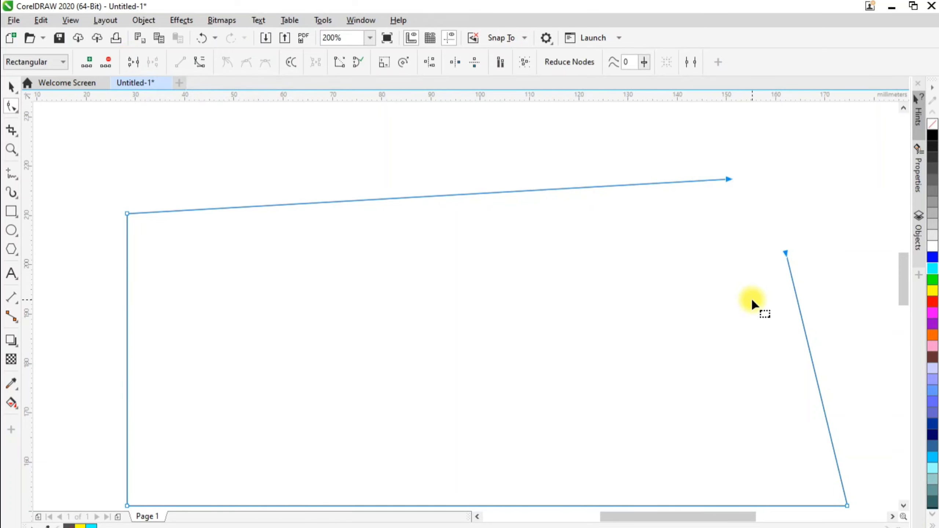
click(130, 63)
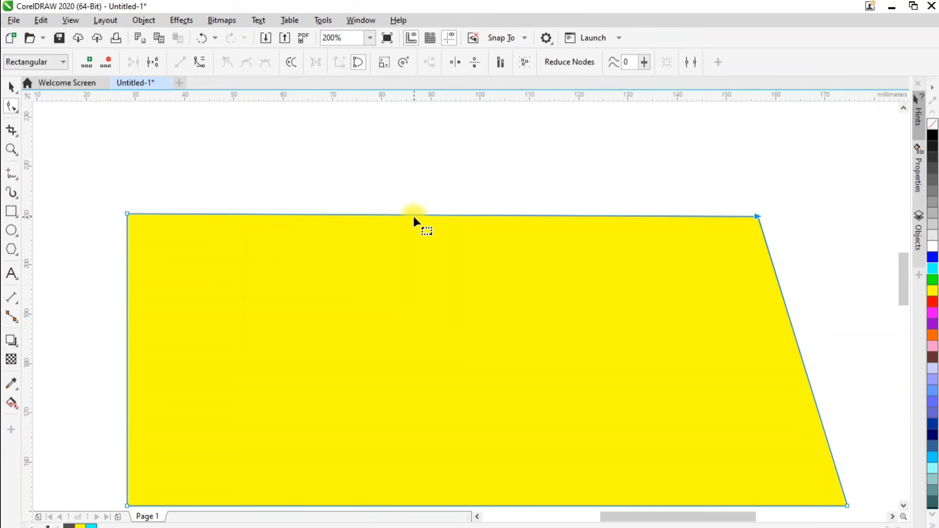
Try bending the straight top edge directly, and convert that segment to a curve with To Curve.
drag(413, 218, 418, 174)
drag(411, 263, 412, 216)
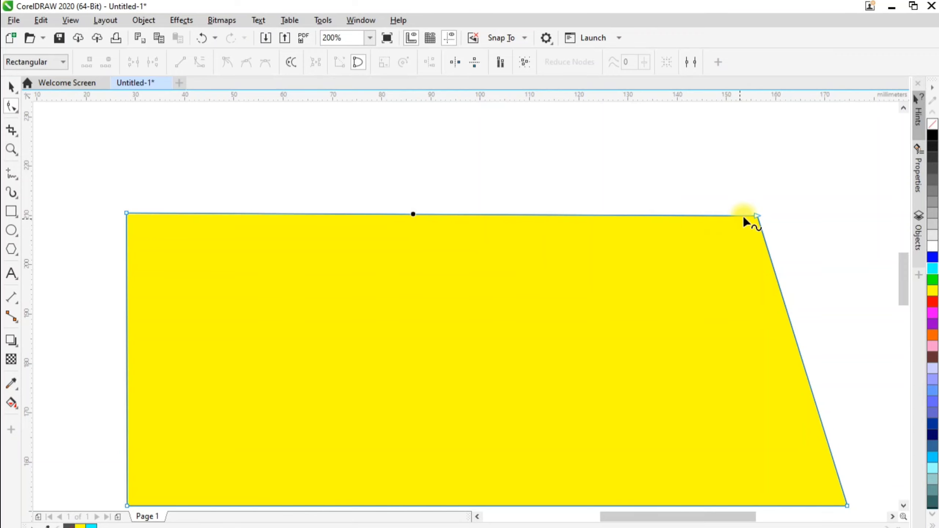
click(425, 215)
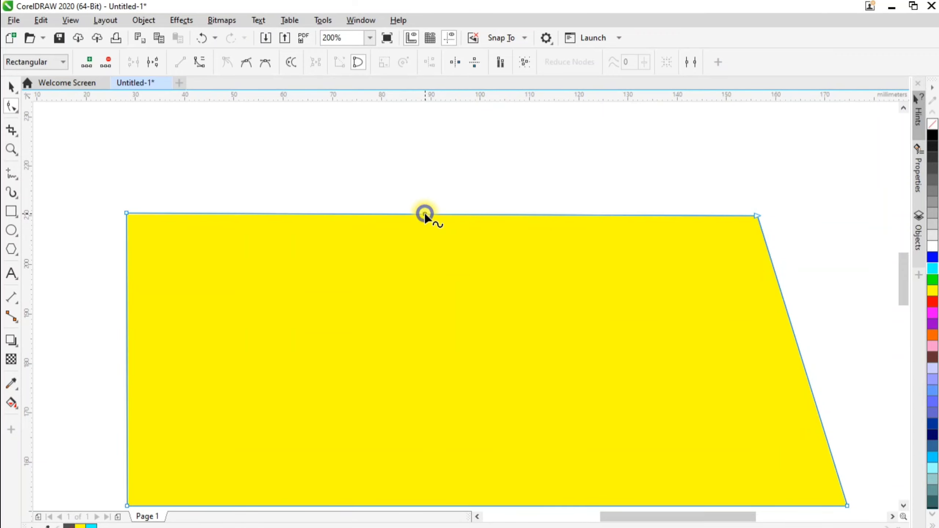
right_click(424, 213)
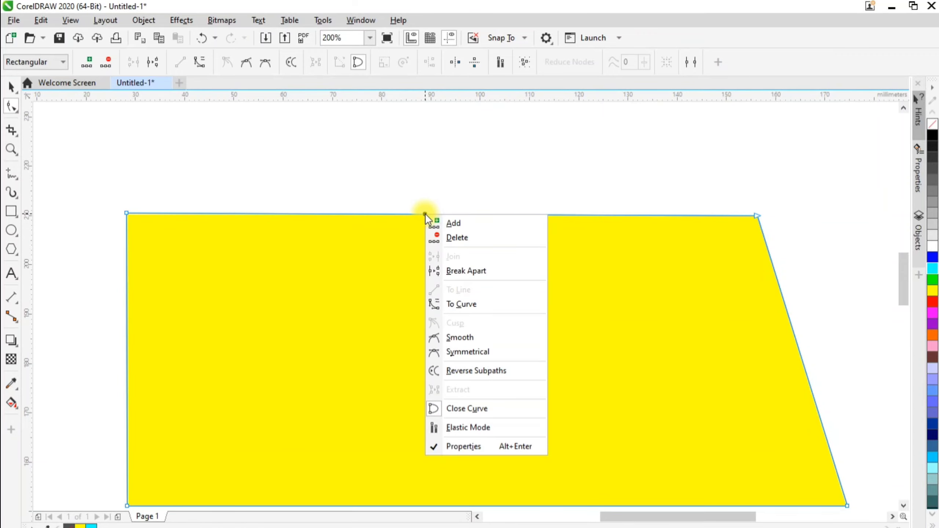
click(457, 304)
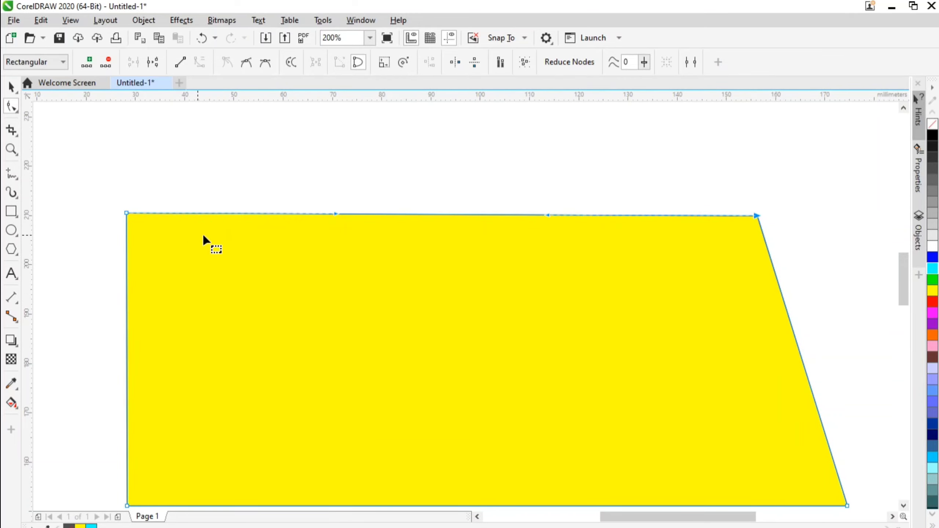
Bend the top edge into a wave by pulling its left handle down inside the shape and its right handle up above it.
drag(336, 214, 327, 272)
click(549, 214)
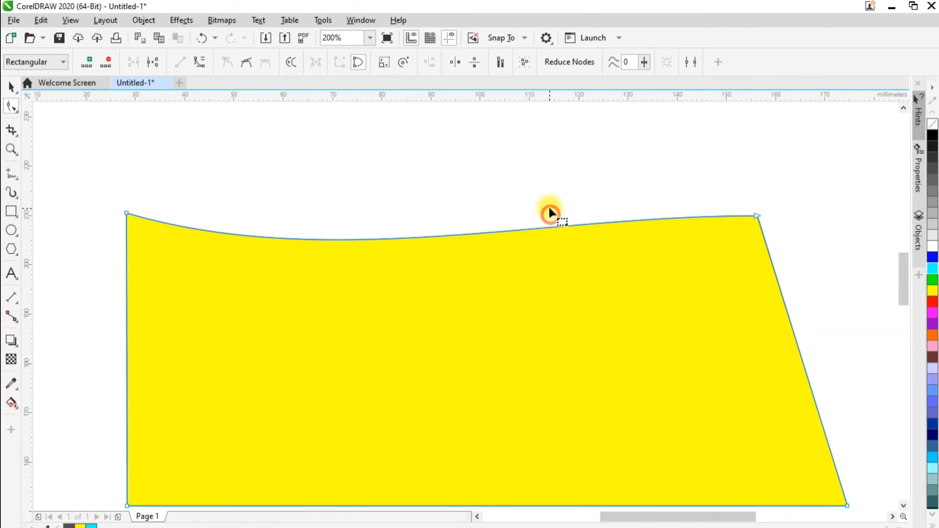
click(609, 221)
drag(547, 214, 655, 124)
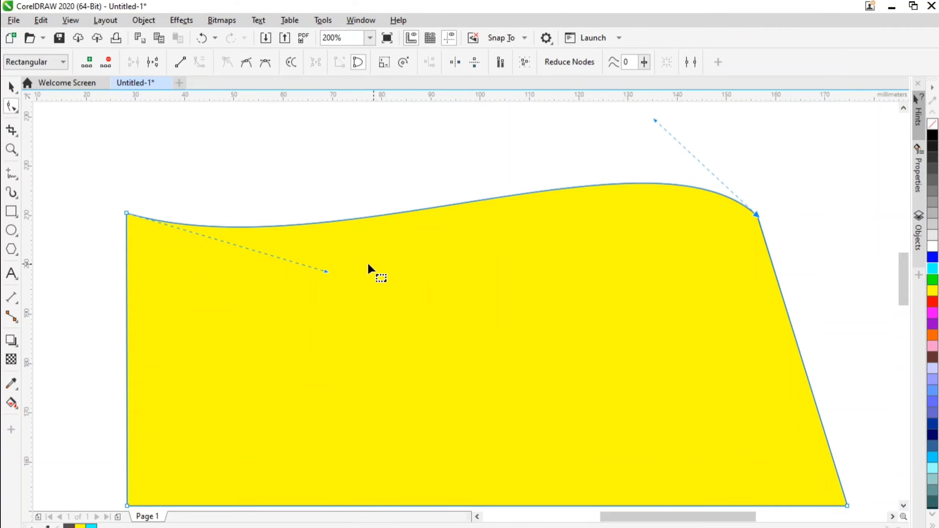
click(326, 273)
drag(326, 273, 253, 403)
drag(655, 122, 553, 123)
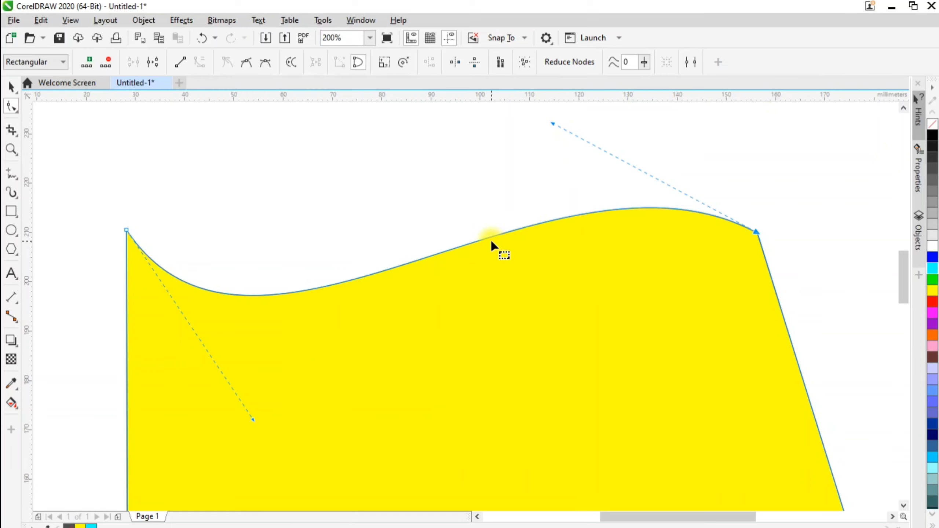
Undo the top edge's handle adjustments and its conversion to a curve.
key(ctrl+z)
key(ctrl+z)
key(ctrl+z)
key(ctrl+z)
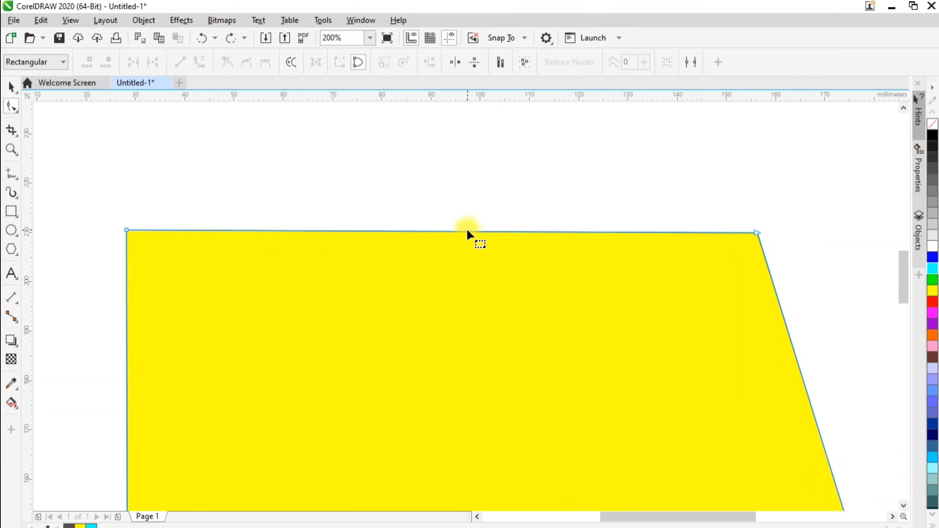
Convert the straight top edge to a curve and bend it into a wave, left handle pulled down and right handle pulled up.
right_click(467, 230)
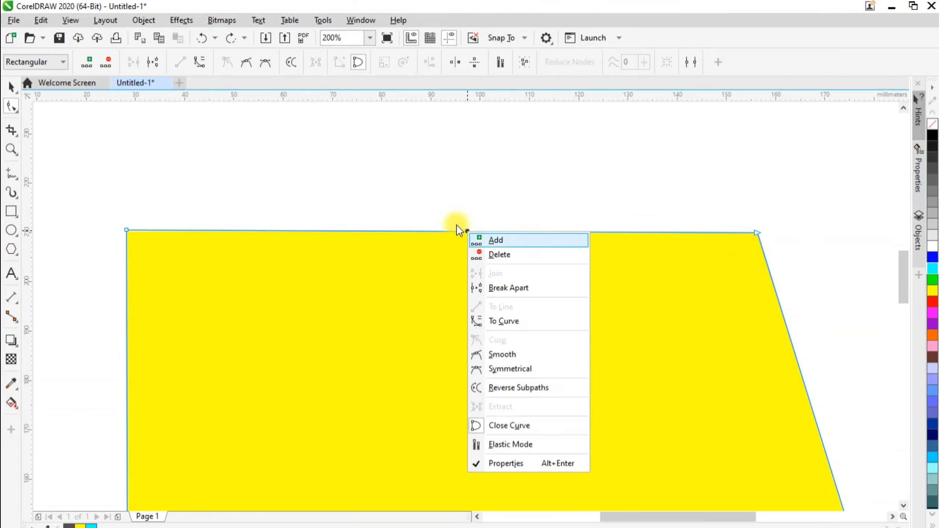
click(403, 208)
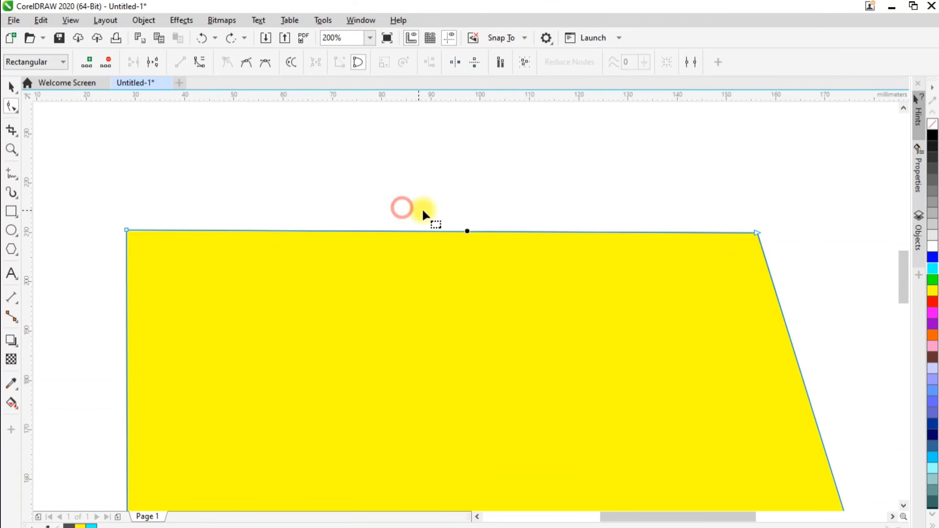
click(199, 64)
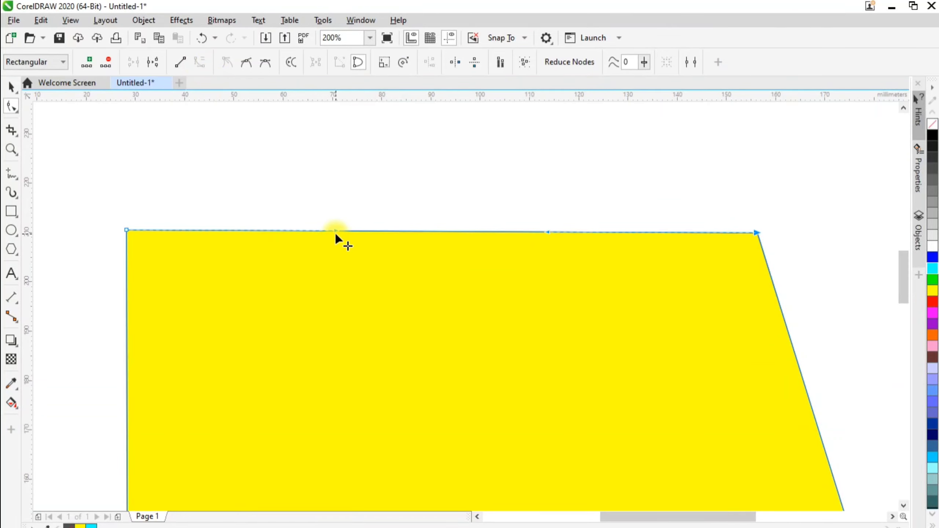
drag(336, 231, 238, 361)
drag(546, 232, 673, 111)
click(455, 234)
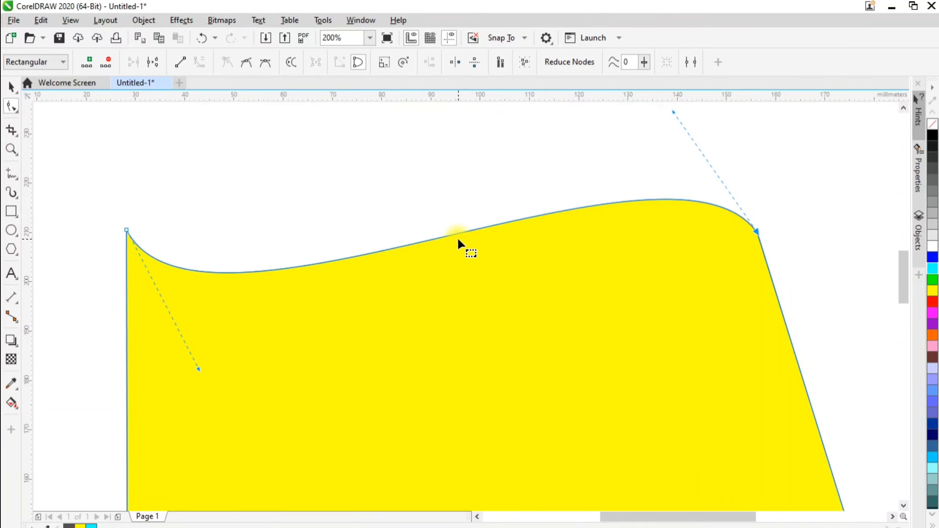
Convert the shape's bottom edge to a curve and bend it, left handle pulled up inside and right handle extended toward the middle.
scroll(469, 255, down, 1)
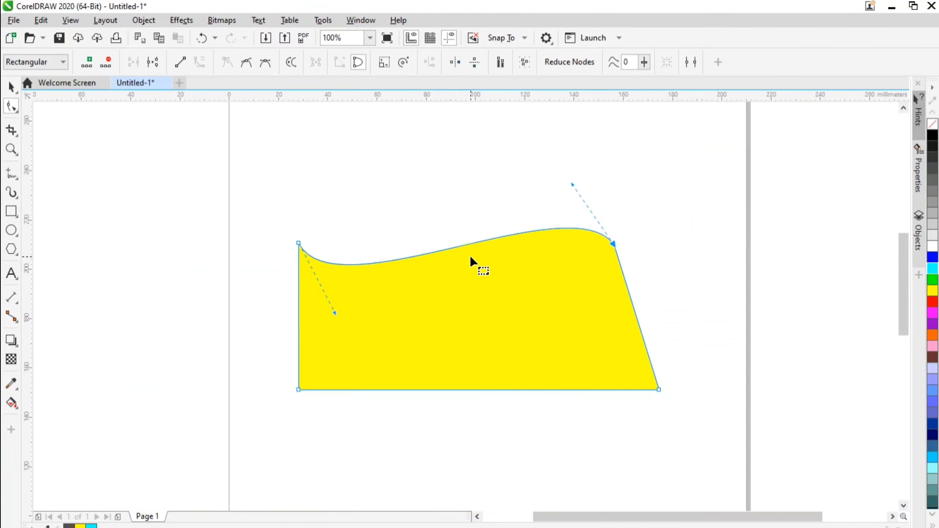
scroll(481, 377, up, 1)
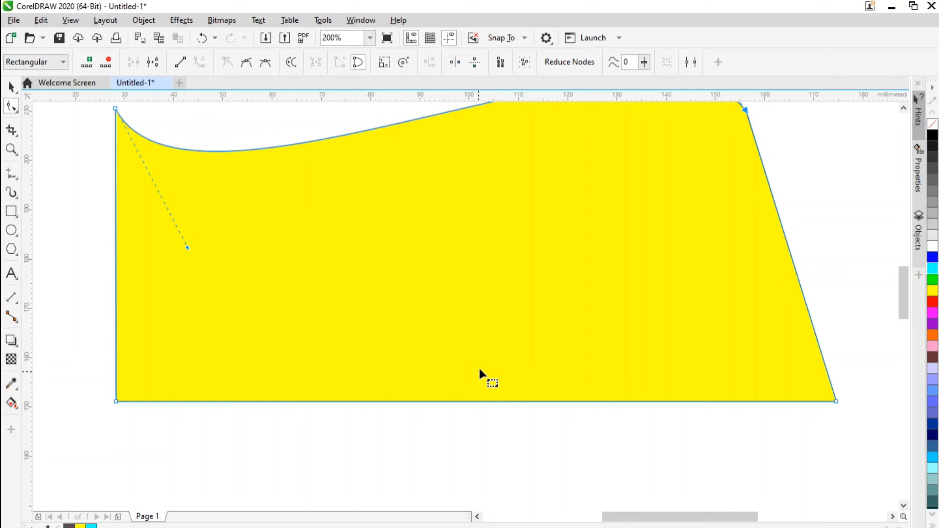
click(479, 403)
right_click(479, 403)
click(522, 253)
drag(354, 403, 383, 255)
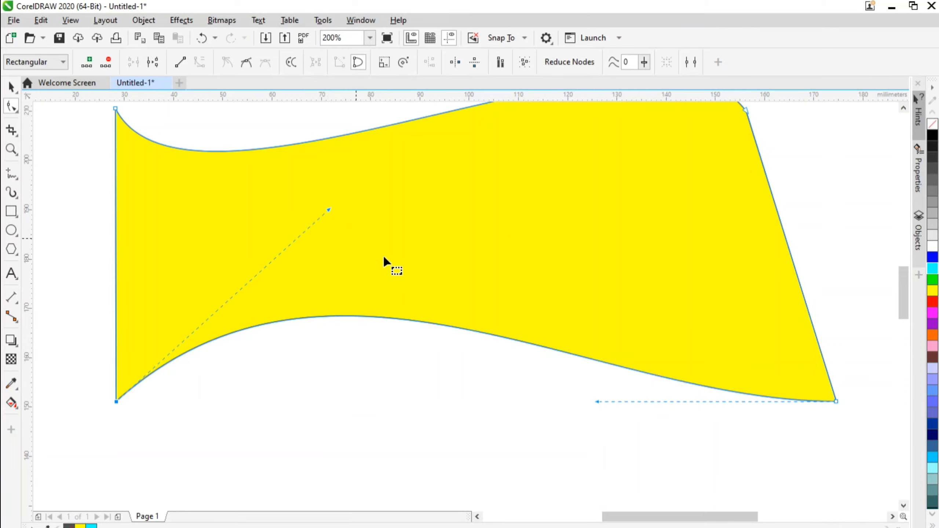
drag(595, 401, 463, 424)
scroll(505, 310, down, 2)
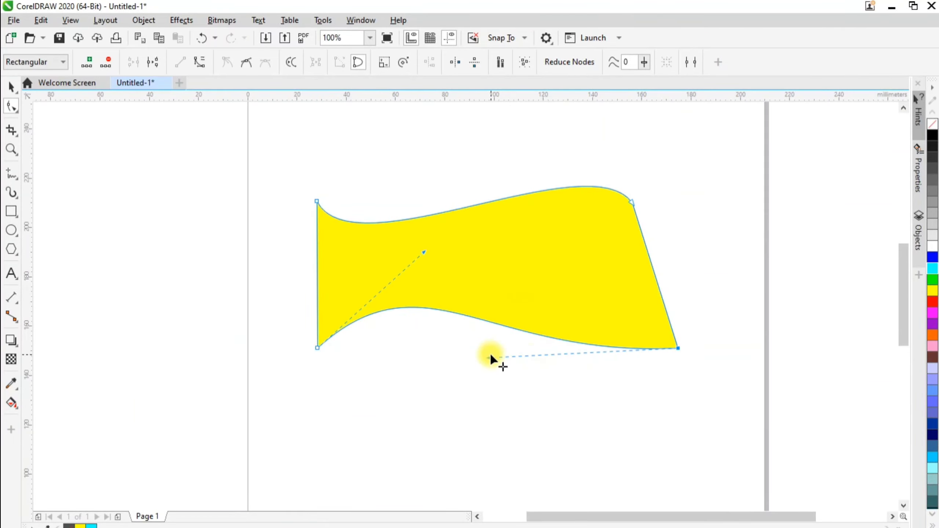
drag(488, 357, 491, 349)
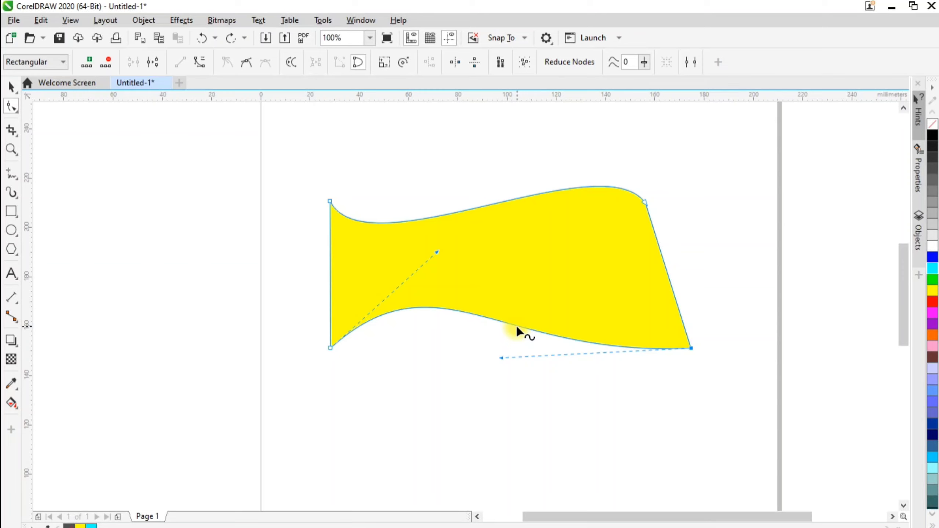
Try To Line on the curved bottom edge, undo it, and convert the edge back to a straight line.
right_click(516, 328)
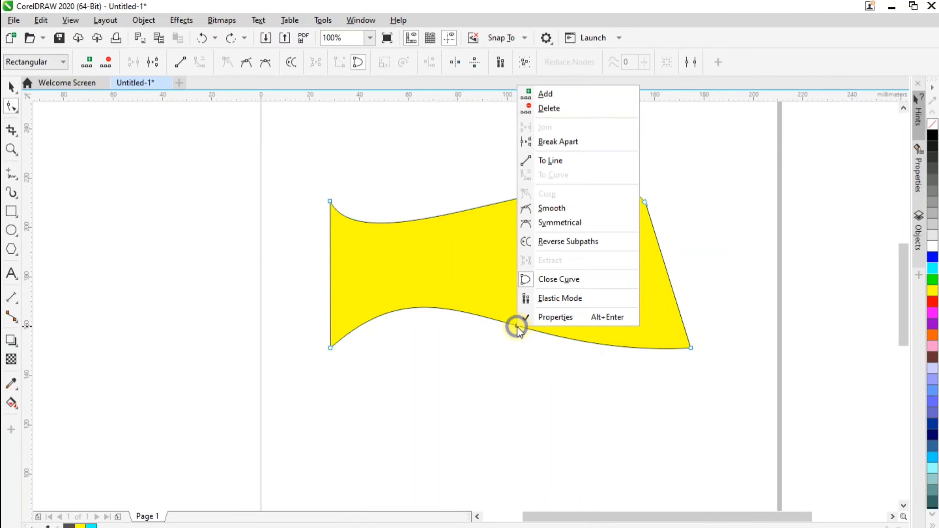
click(544, 162)
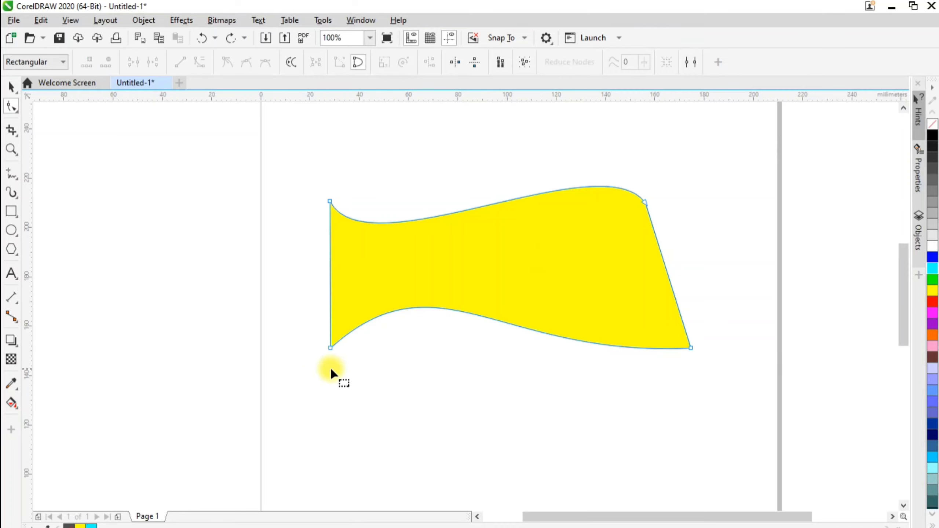
click(434, 308)
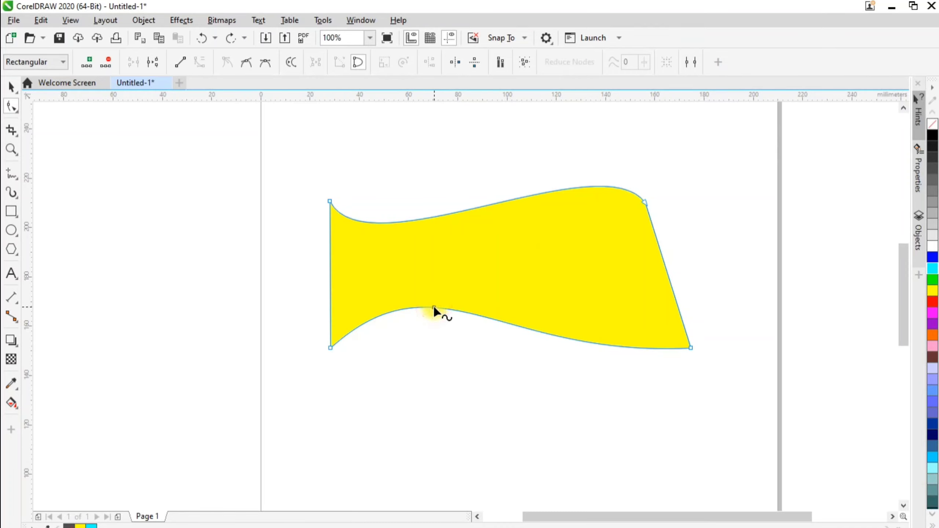
click(179, 64)
Add a smooth node midway along the curved top edge and swing its handles both ways, ending with left down and right up.
scroll(484, 194, up, 2)
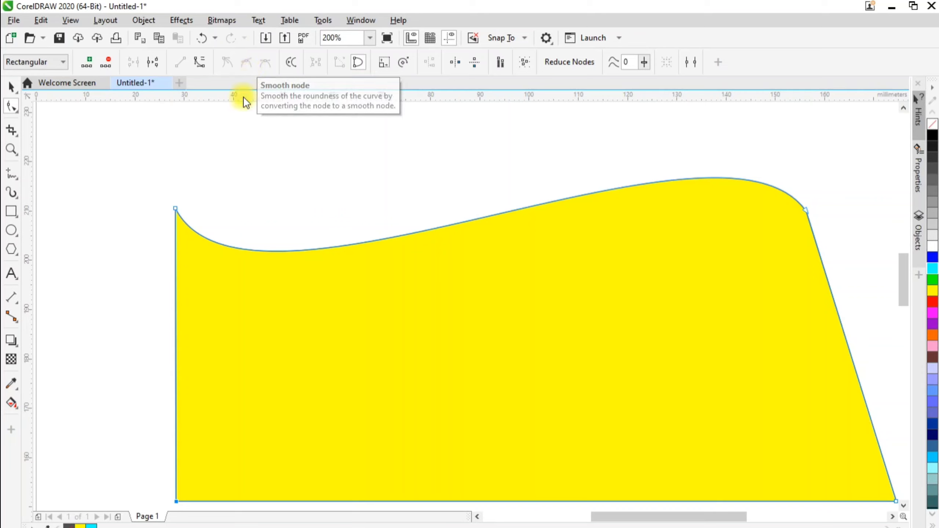
click(459, 223)
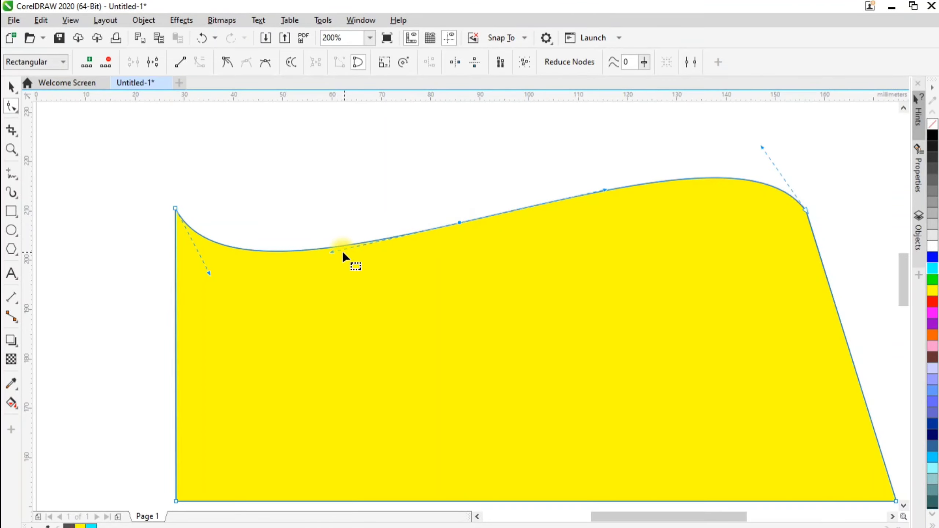
mouse_move(332, 253)
mouse_down()
mouse_move(341, 212)
mouse_move(335, 180)
mouse_move(308, 143)
mouse_move(283, 139)
mouse_up()
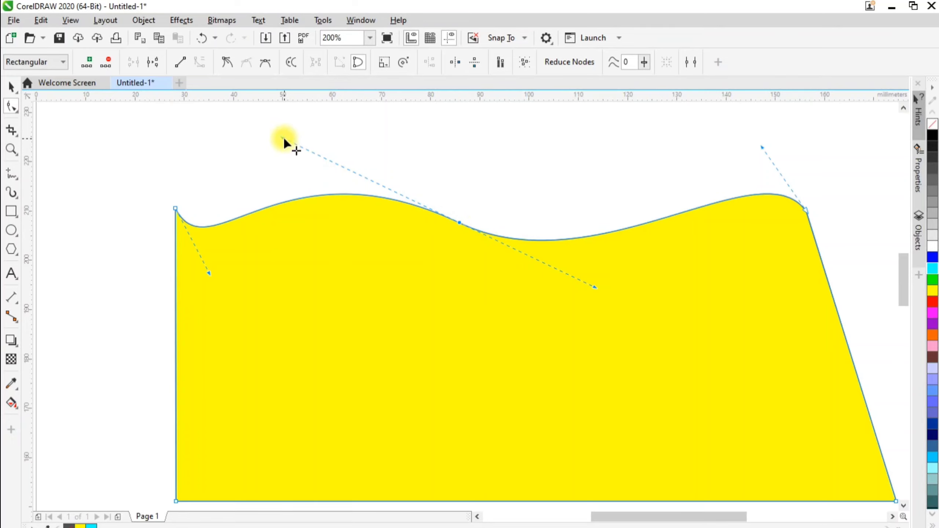
drag(283, 139, 265, 119)
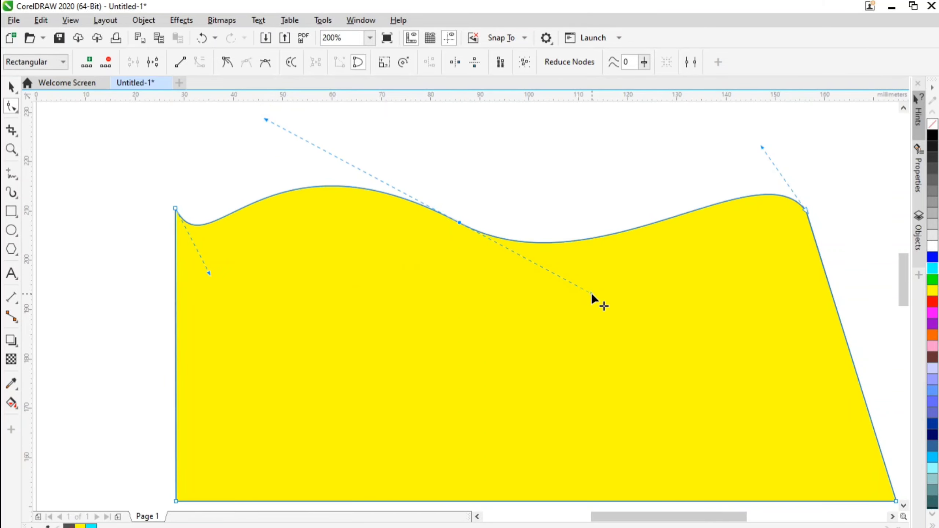
drag(591, 293, 582, 162)
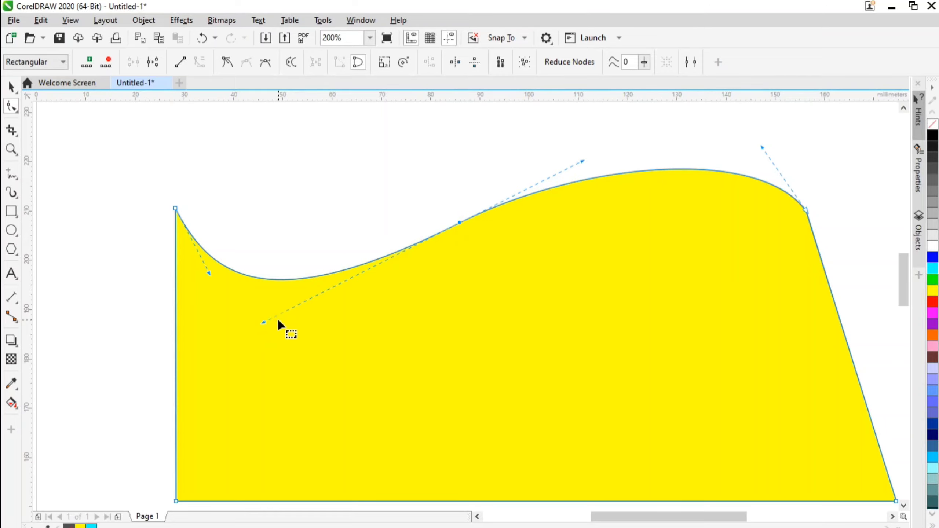
Swing the top edge's middle node handles to left up, right down, make the node a cusp, and pull its right handle up leftward.
drag(263, 322, 254, 113)
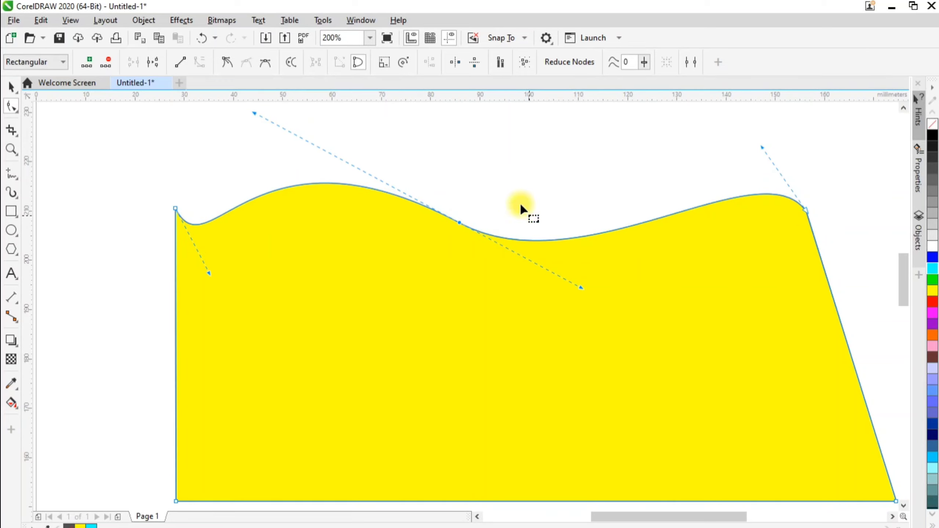
drag(511, 180, 427, 278)
click(227, 62)
drag(582, 288, 395, 143)
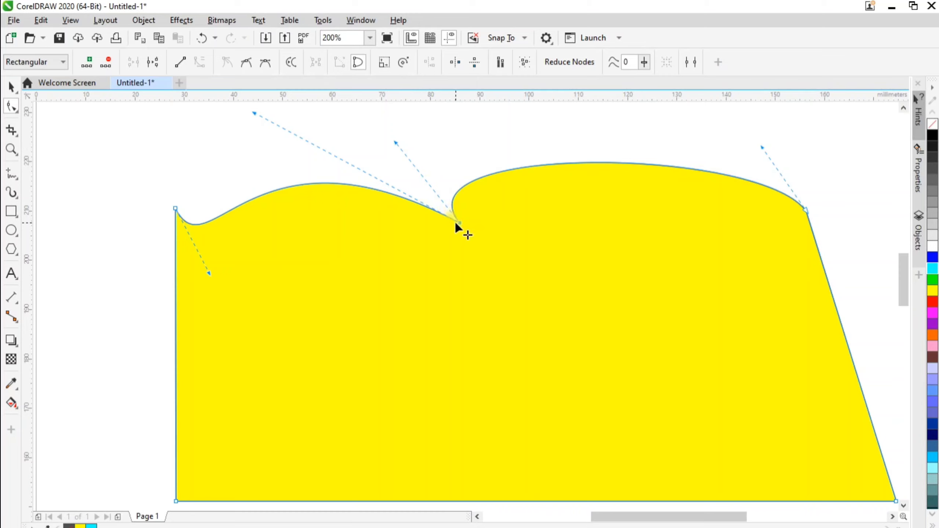
Turn the top edge's middle cusp node back into a smooth node, and smooth the shape's top-left corner node.
click(247, 62)
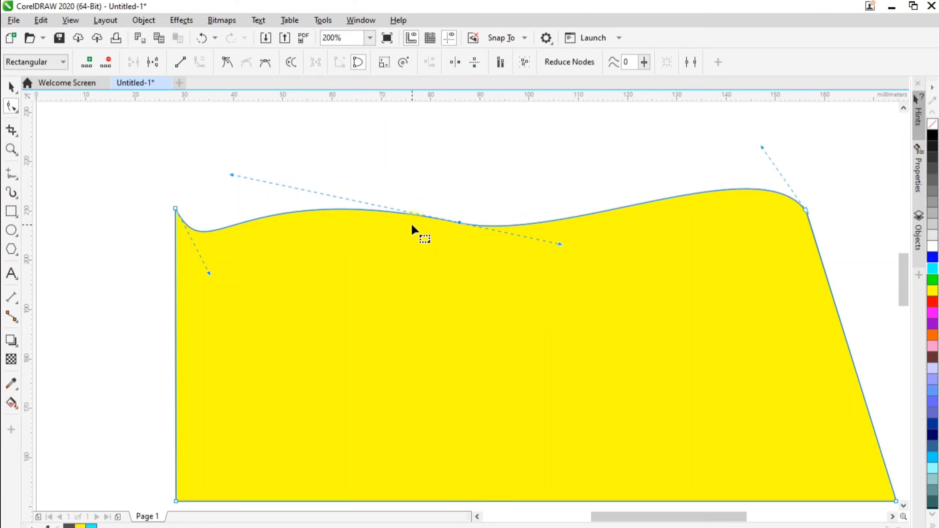
click(463, 223)
drag(157, 175, 204, 231)
click(245, 61)
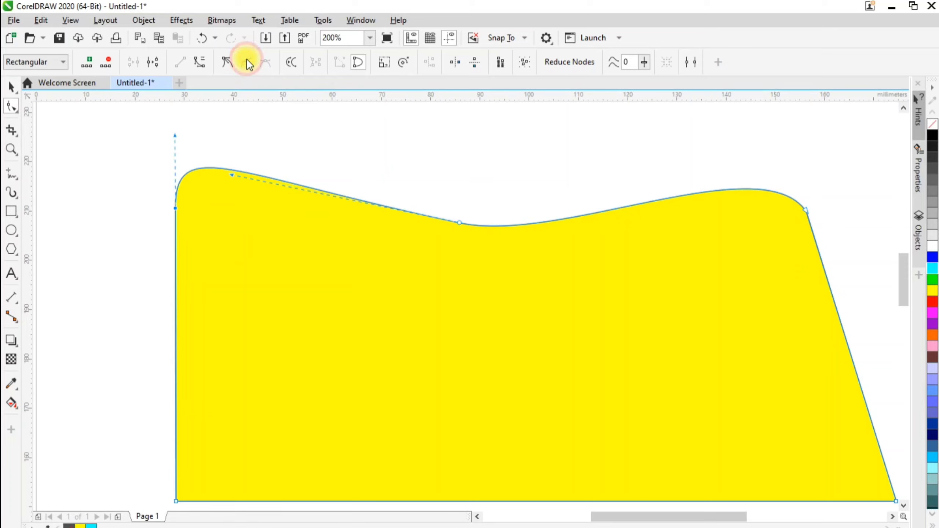
drag(177, 210, 191, 165)
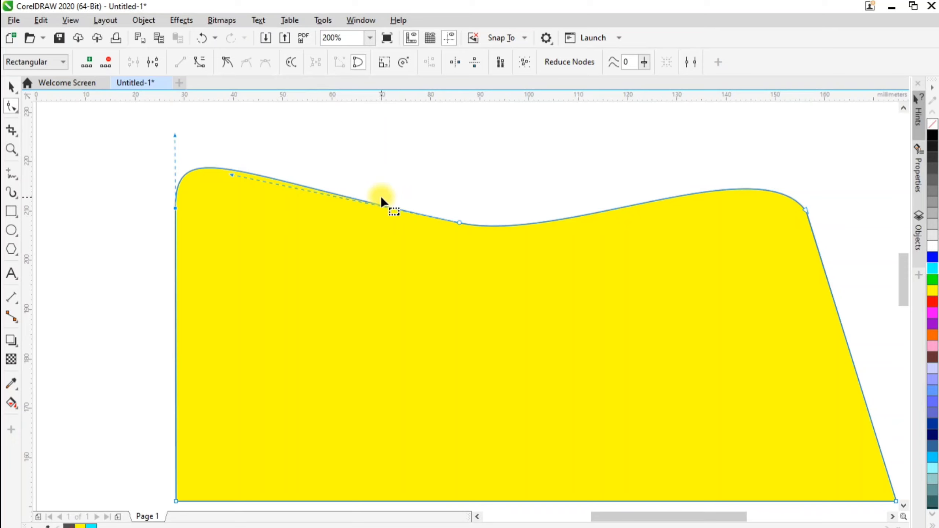
Make the top edge's middle node symmetrical and swing its left handle down inside the shape, right handle up.
drag(419, 179, 498, 273)
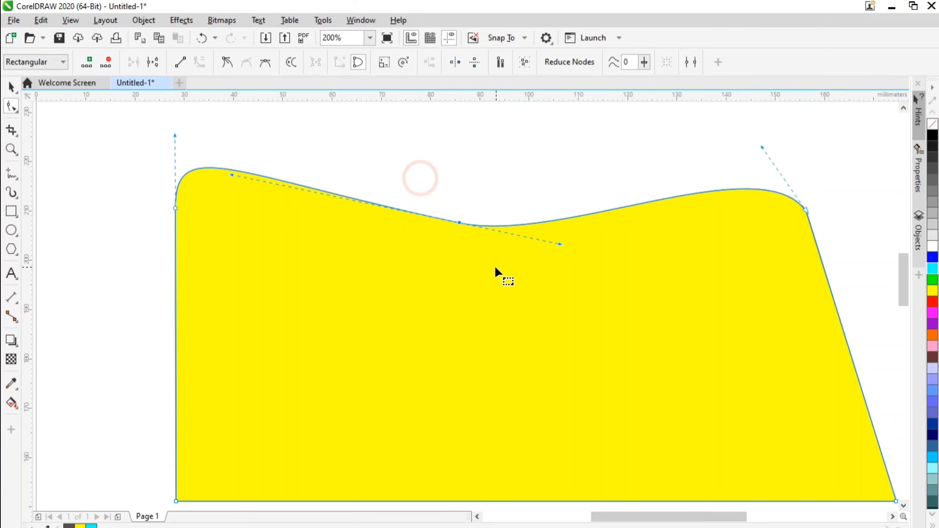
click(264, 63)
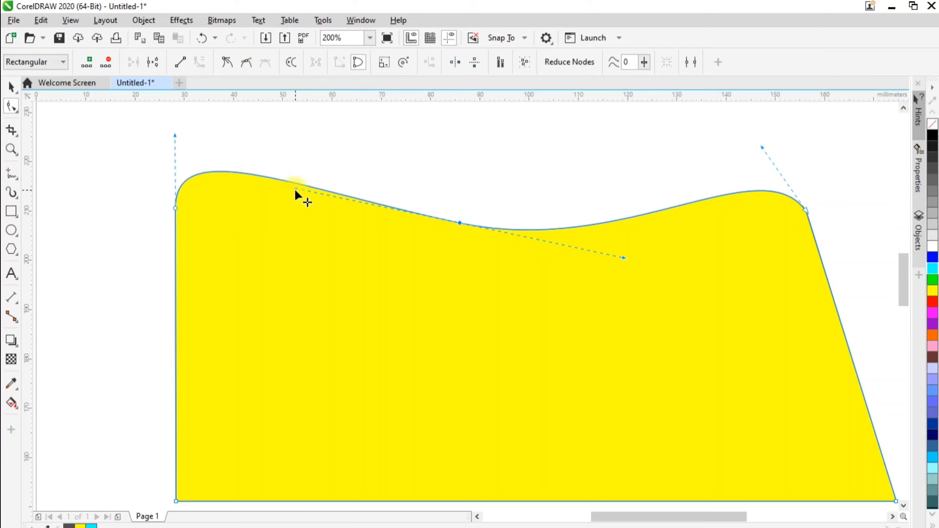
drag(295, 189, 266, 340)
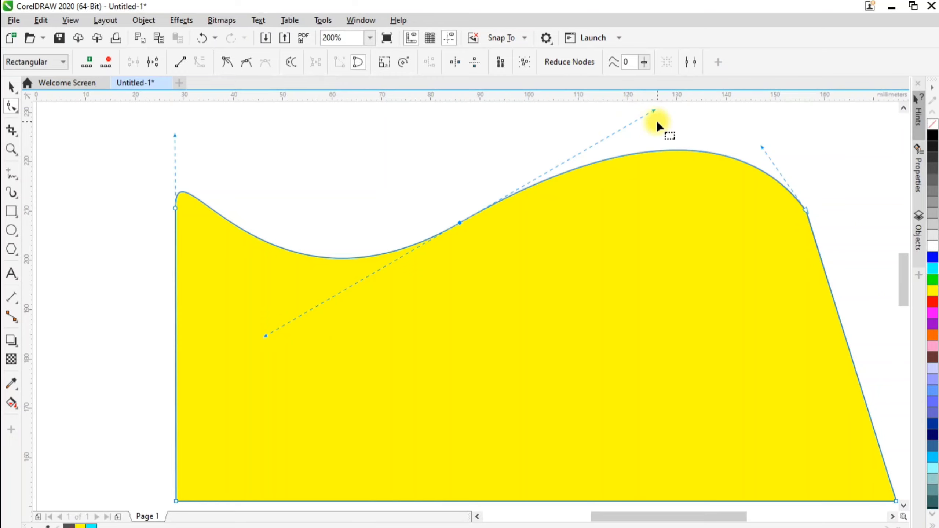
drag(654, 112, 650, 113)
drag(554, 160, 689, 372)
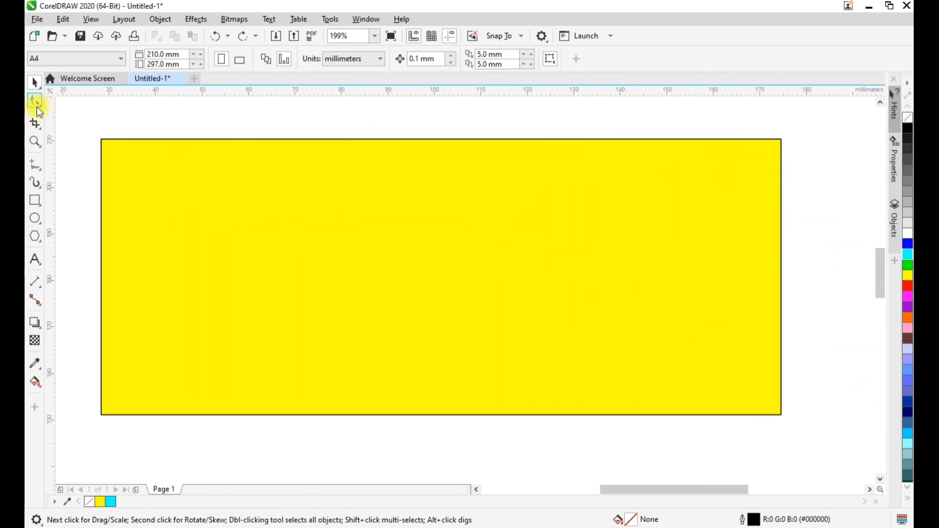
Select the yellow rectangle's top-right node with the Shape tool and add nodes four times to subdivide the top edge.
click(37, 106)
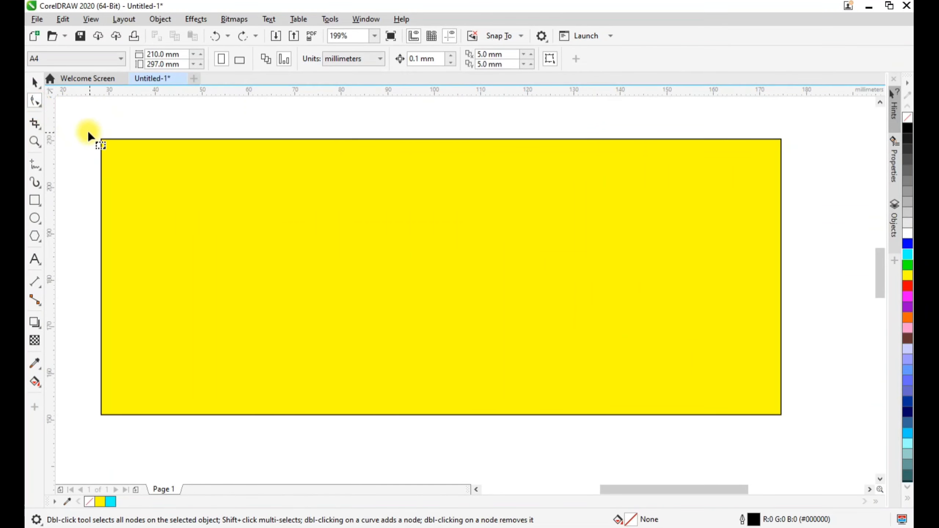
click(35, 85)
click(211, 196)
click(36, 107)
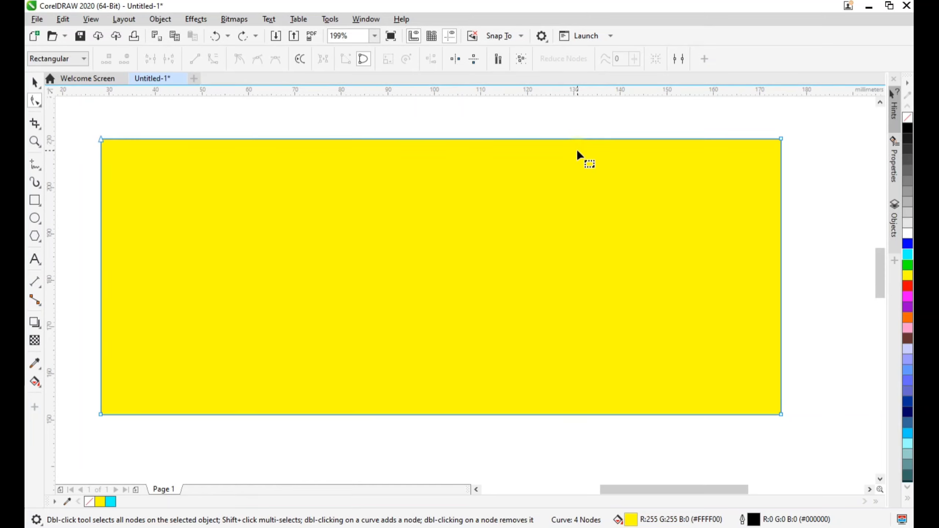
click(817, 118)
drag(817, 118, 714, 182)
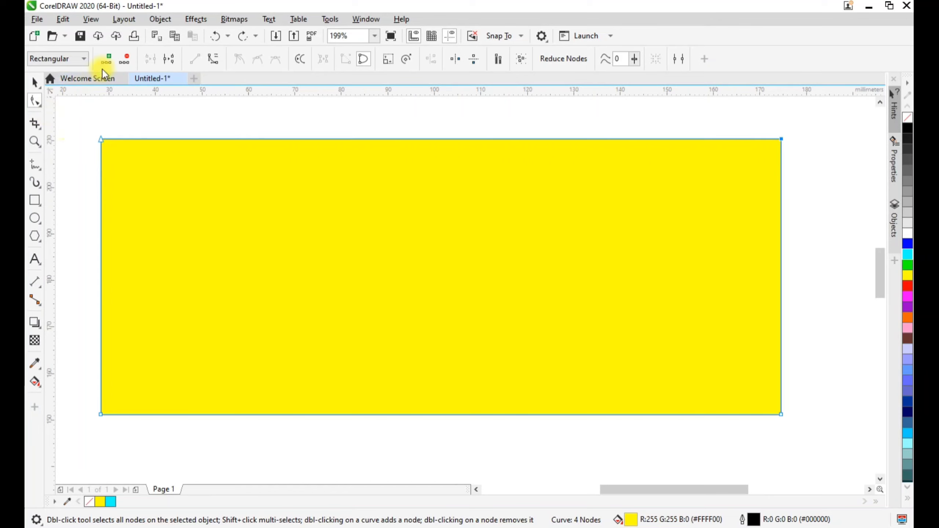
click(105, 58)
click(106, 59)
click(106, 58)
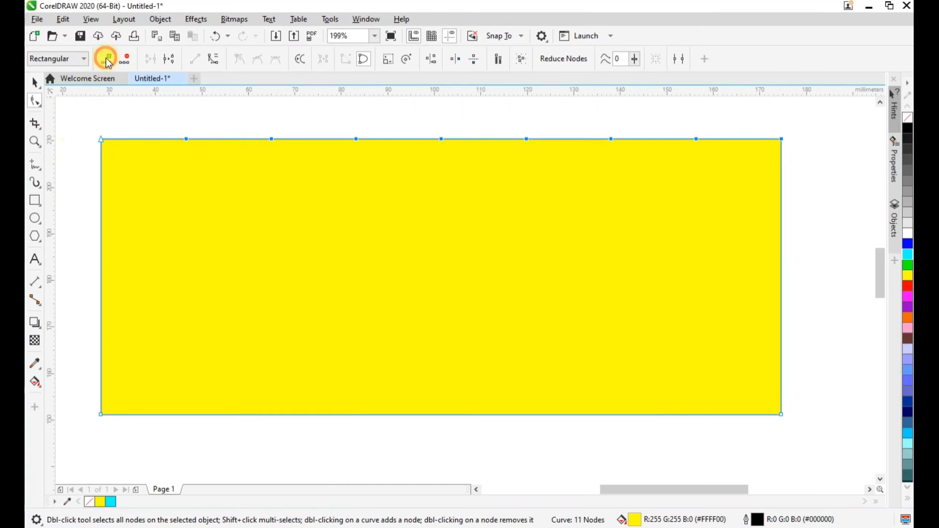
click(106, 59)
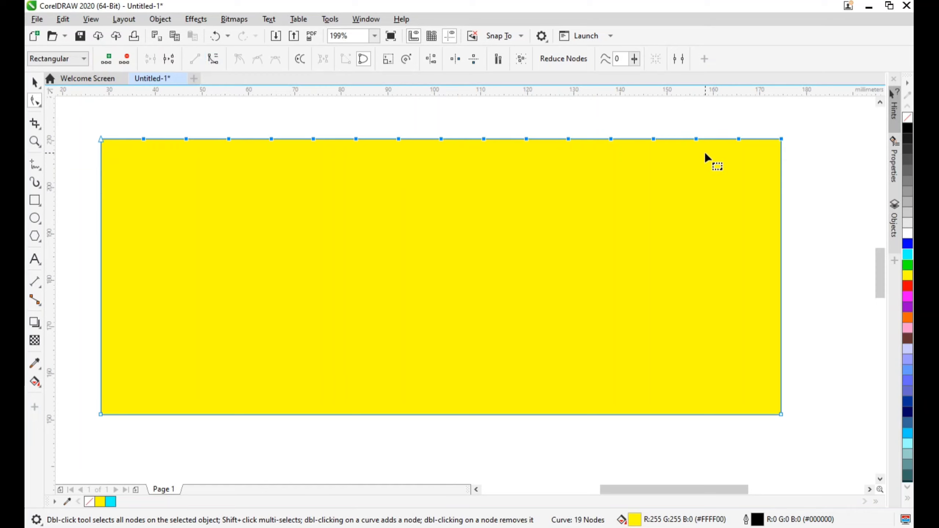
Select the rectangle's bottom-left node and add nodes four times to subdivide the bottom edge.
click(781, 139)
click(780, 160)
drag(82, 404, 120, 415)
click(106, 59)
click(106, 59)
click(106, 59)
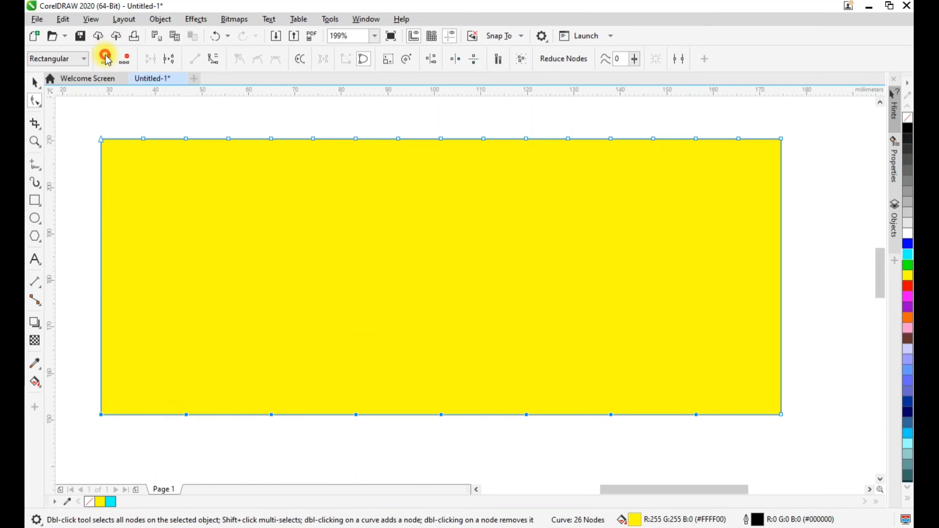
click(106, 59)
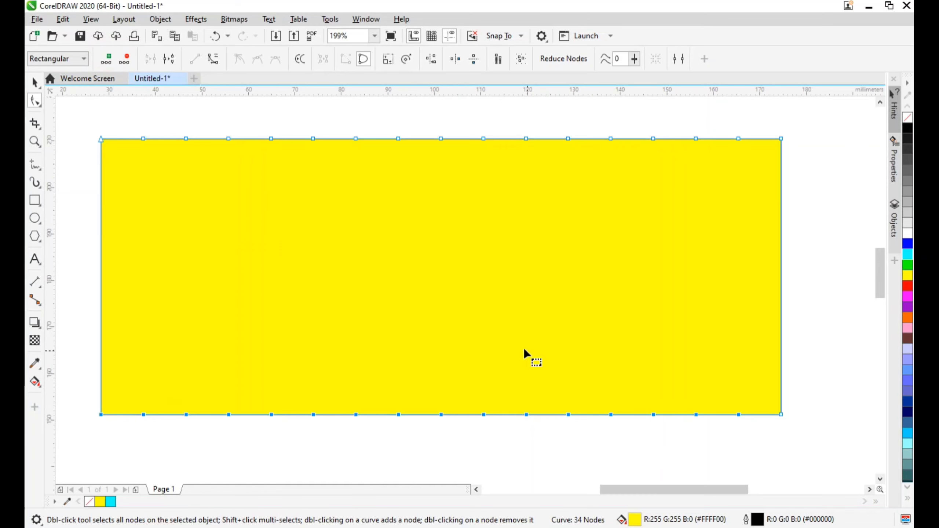
Delete all the added nodes along the rectangle's top and bottom edges, keeping the four corner nodes.
drag(133, 124, 765, 169)
key(Delete)
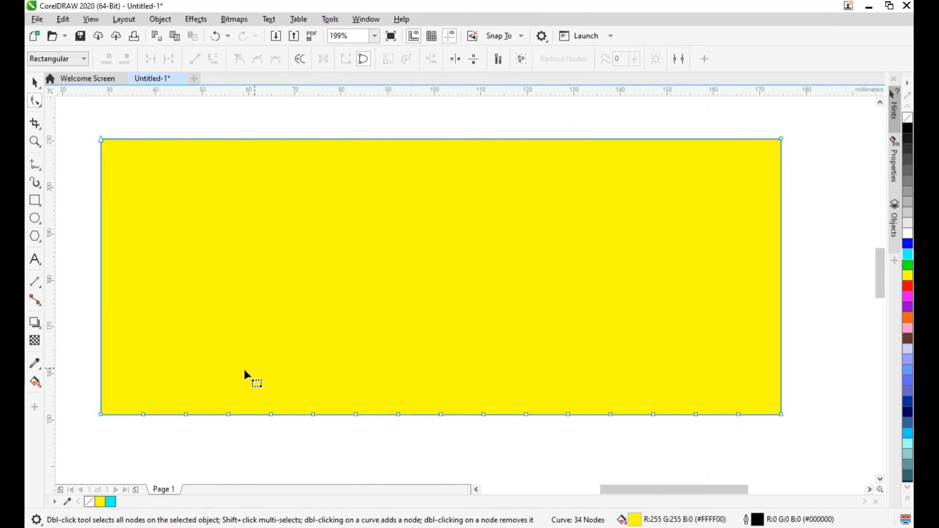
drag(124, 439, 750, 378)
key(Delete)
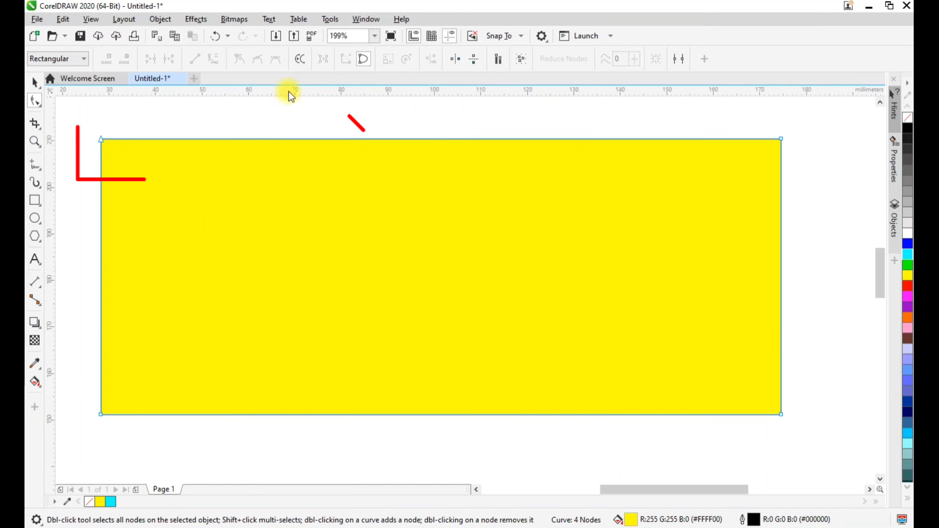
Reverse the curve's direction and try adding nodes three times from the top-right corner along the right edge, deleting them again.
click(304, 59)
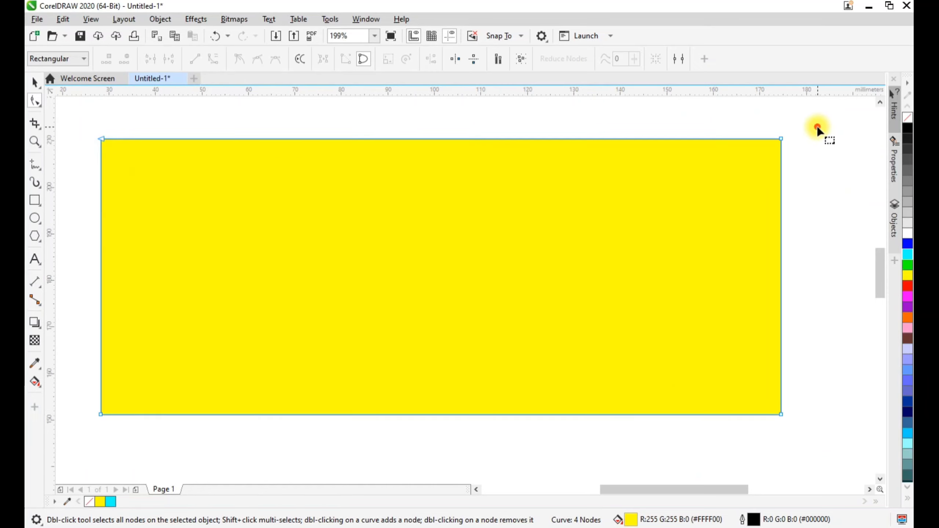
drag(815, 126, 723, 179)
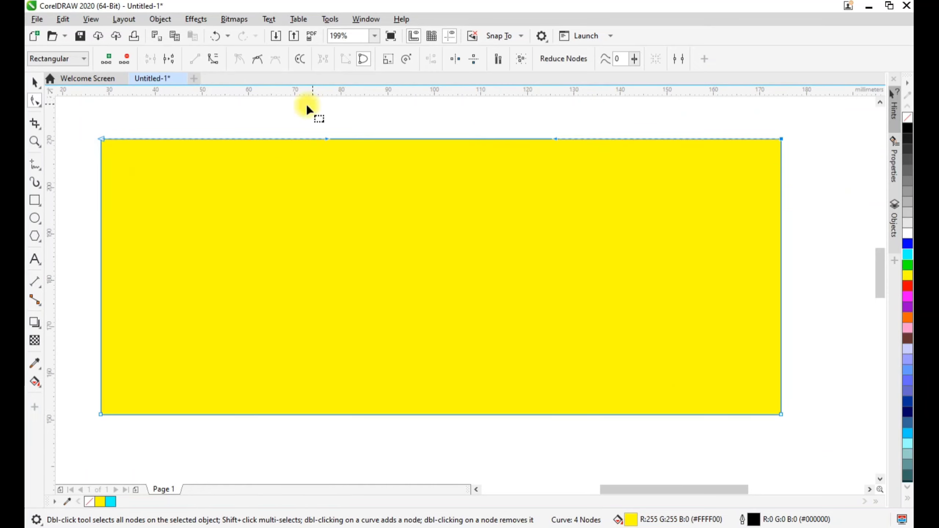
click(107, 59)
click(107, 59)
click(107, 59)
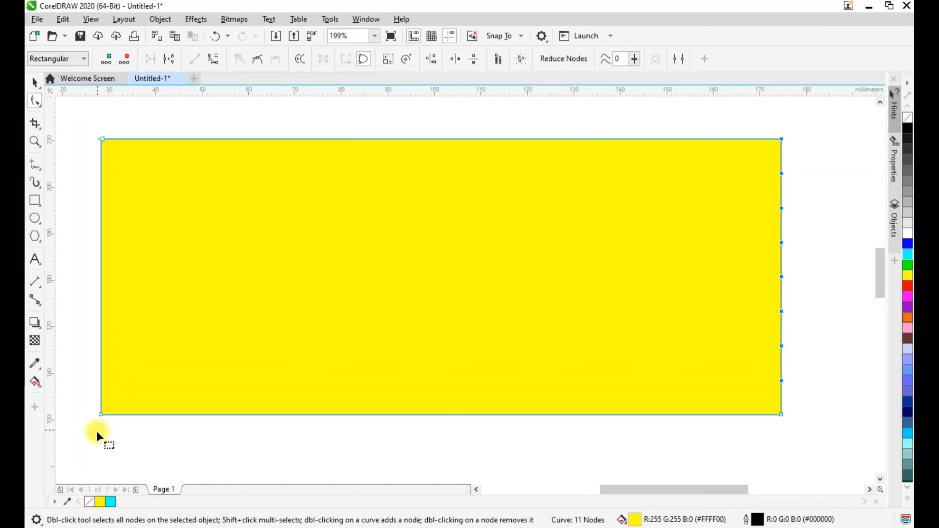
click(88, 439)
key(Delete)
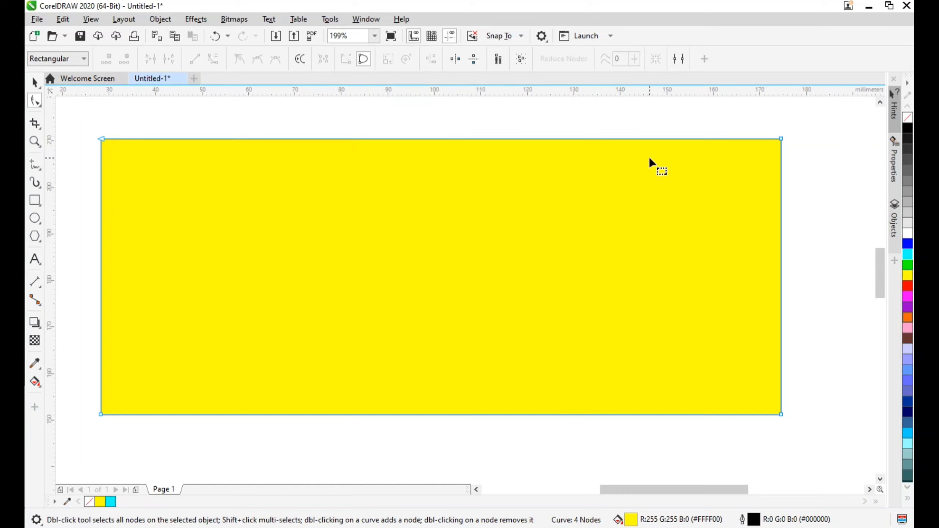
Add a node about a third of the way down the right edge and break the curve at the top-right corner node.
drag(801, 126, 709, 190)
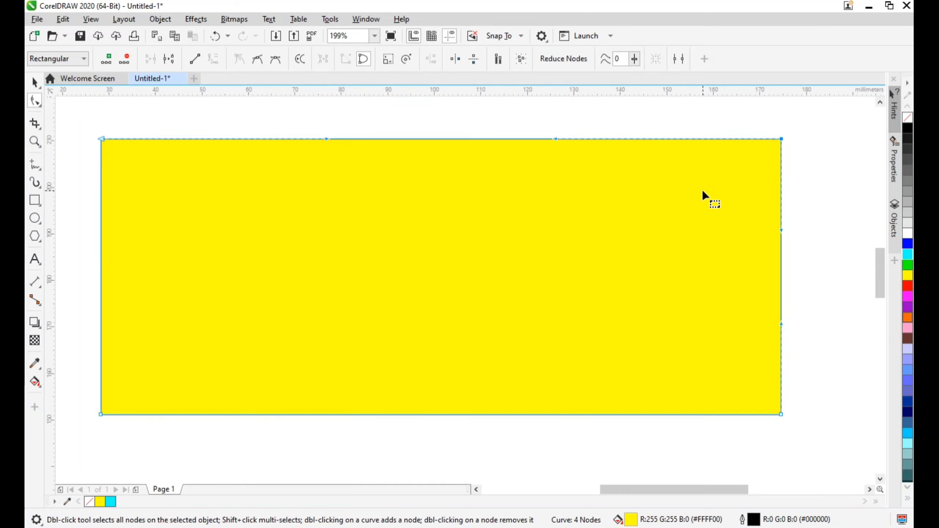
click(789, 211)
double_click(781, 231)
click(808, 212)
drag(799, 136, 686, 167)
click(170, 59)
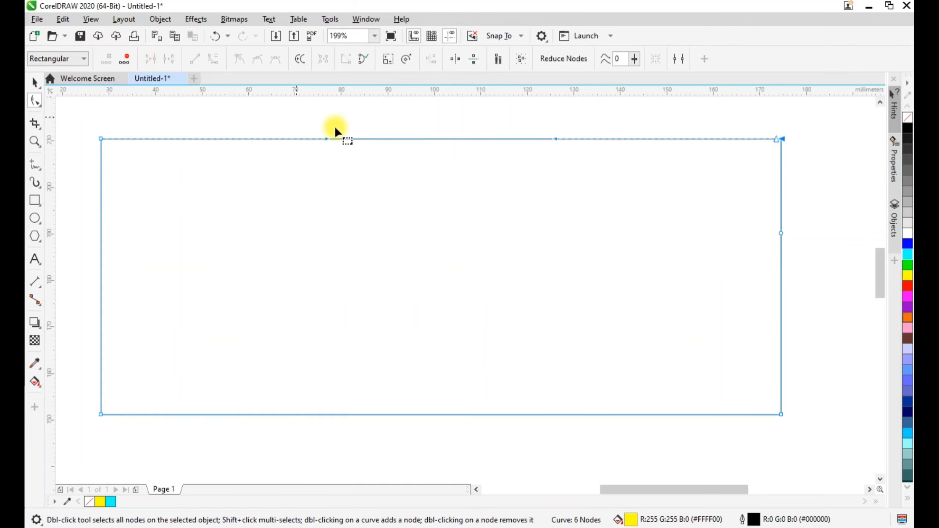
Break the curve at the added right-edge node and move the freed upper segment inward, away from the outline.
click(776, 233)
drag(775, 233, 776, 235)
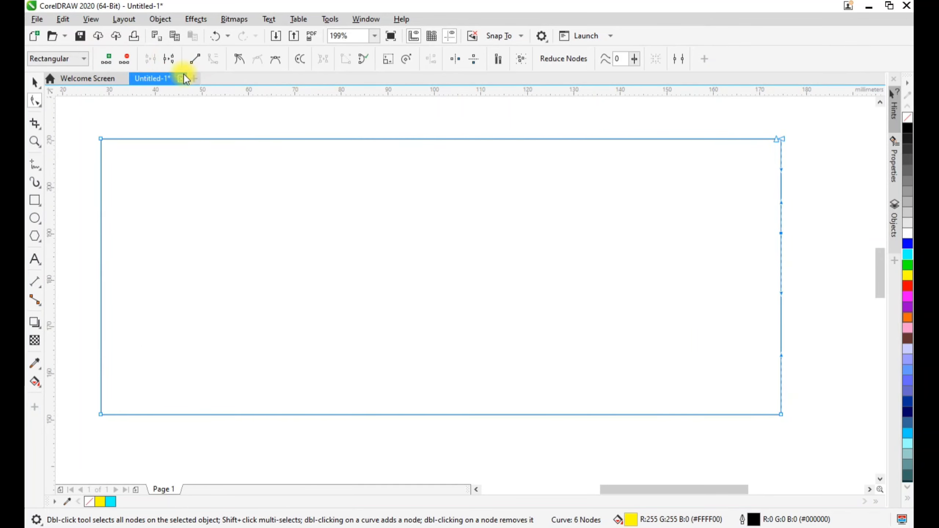
click(169, 60)
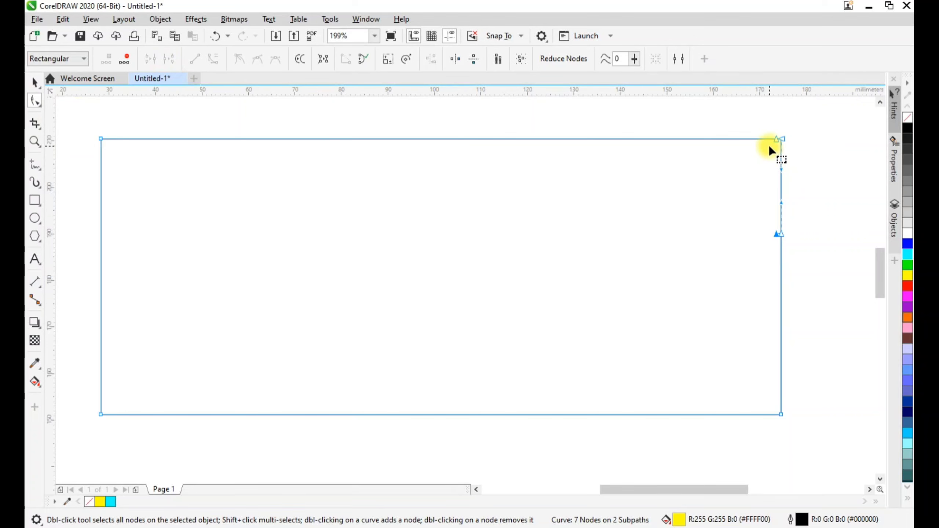
drag(775, 139, 714, 142)
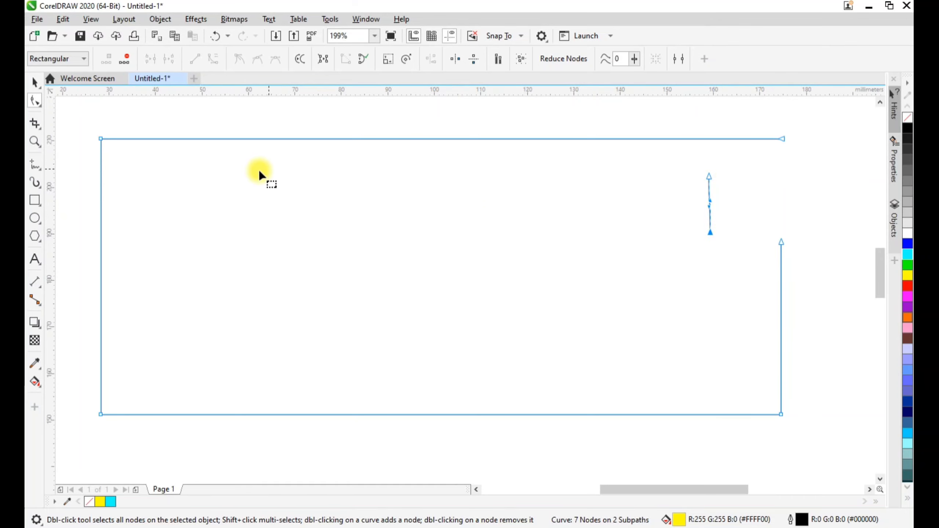
Try moving the outline and the short segment with the Pick tool in two attempts, undoing each move.
click(34, 82)
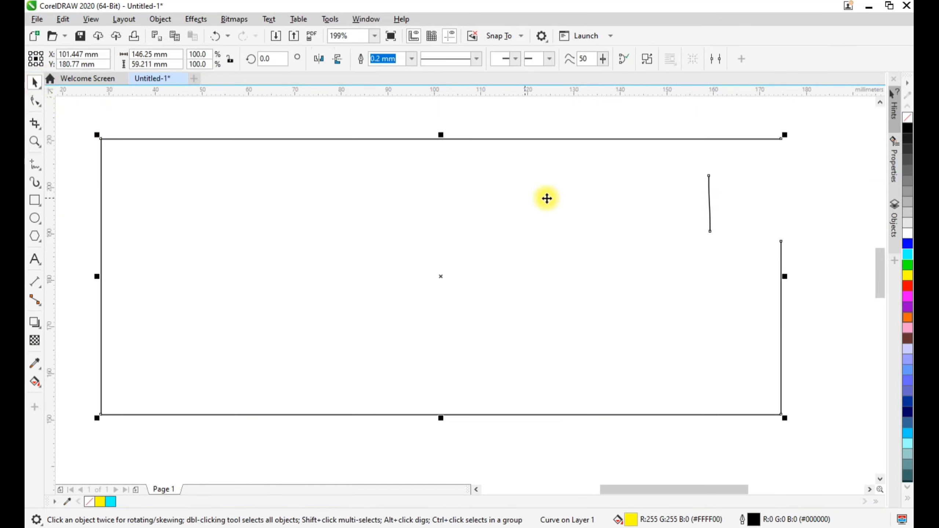
scroll(532, 258, down, 2)
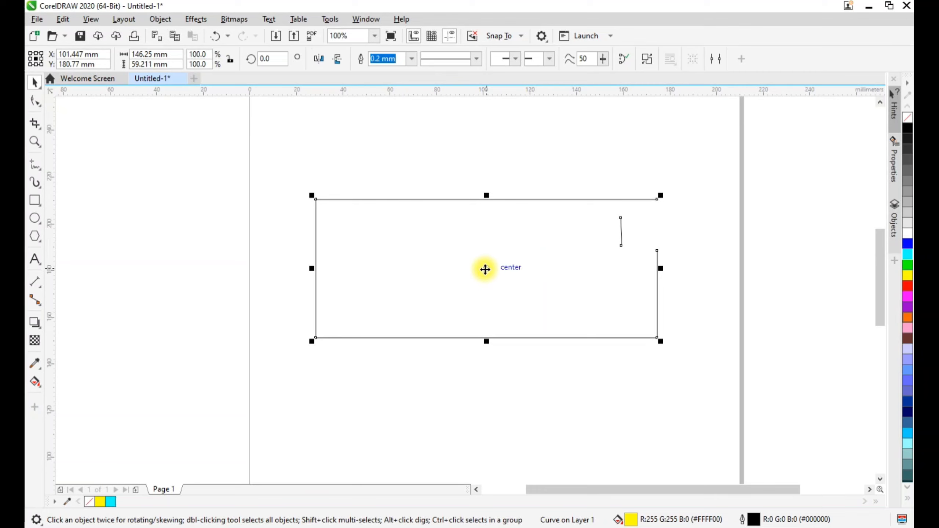
drag(481, 269, 342, 268)
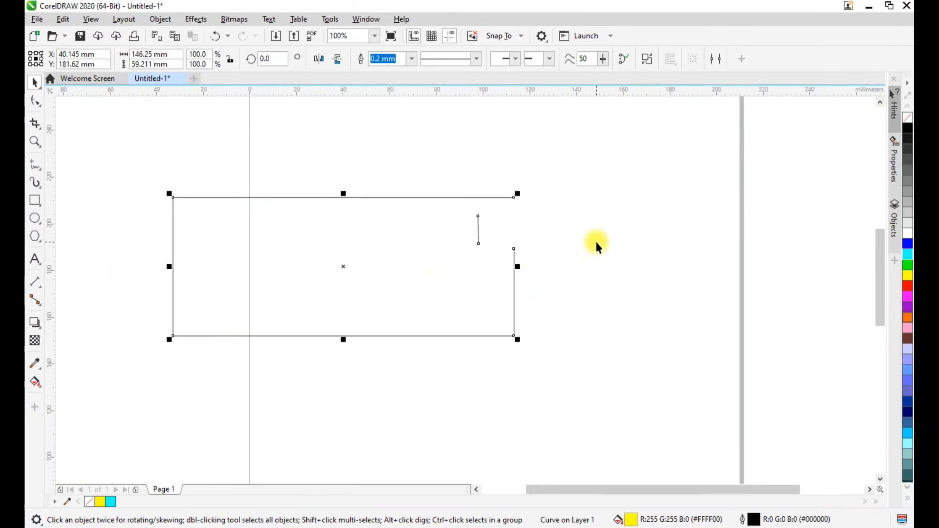
key(ctrl+z)
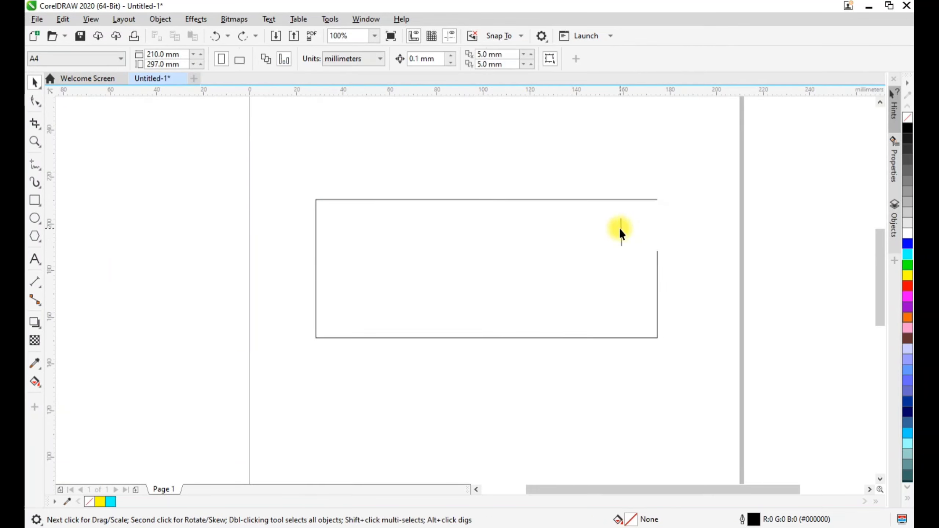
drag(621, 233, 444, 199)
key(ctrl+z)
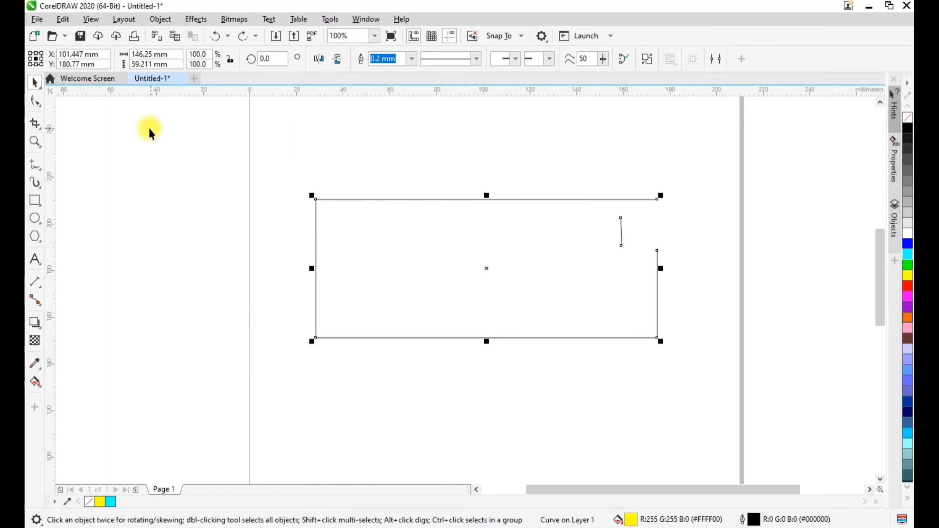
Select both nodes of the short detached segment with the Shape tool and extract it as a separate subpath.
click(35, 100)
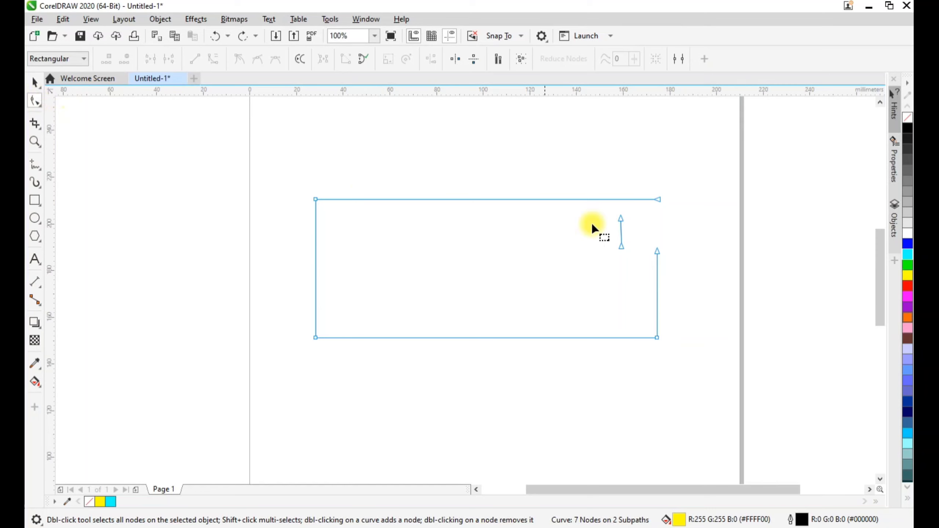
drag(629, 265, 609, 209)
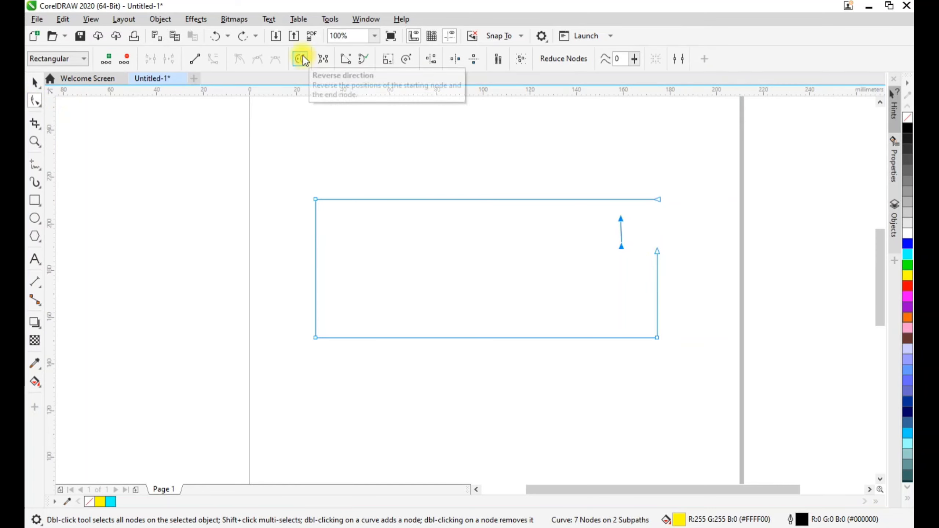
click(322, 58)
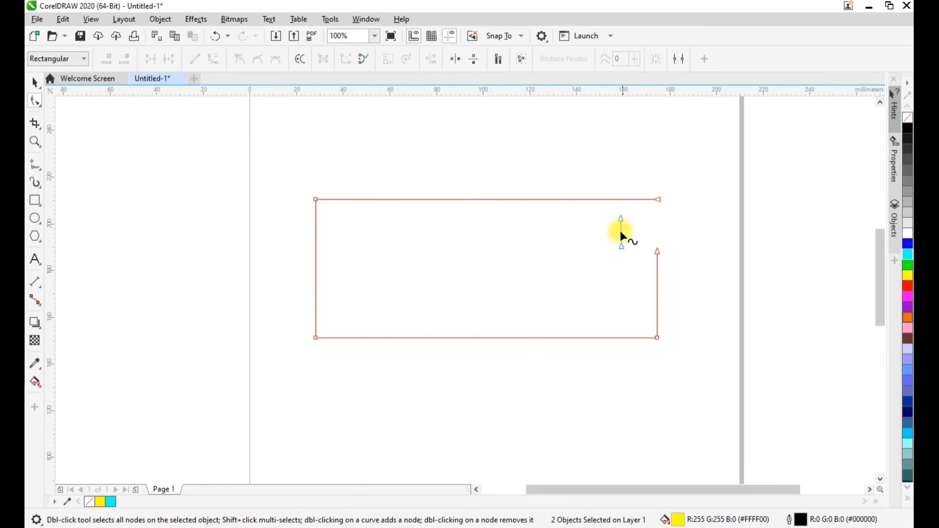
Deselect both objects and select only the short extracted segment with the Pick tool.
click(35, 83)
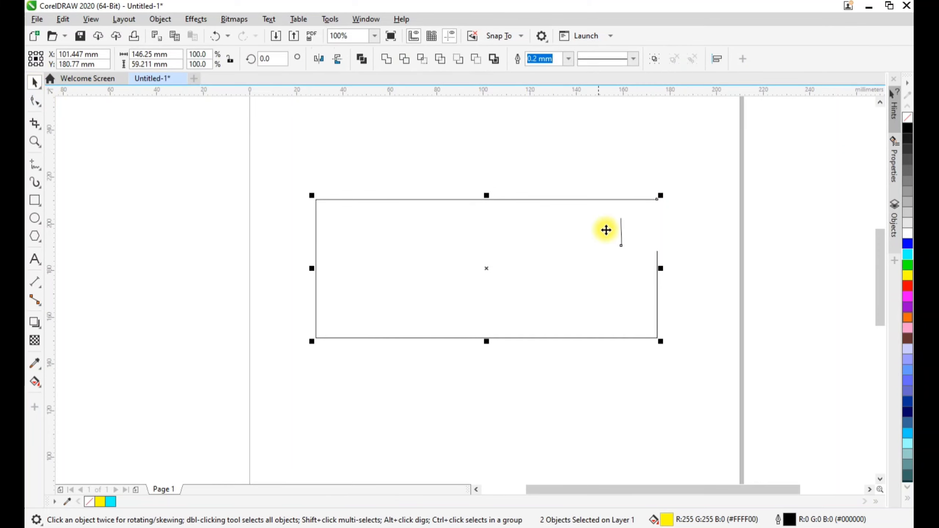
click(760, 218)
click(621, 230)
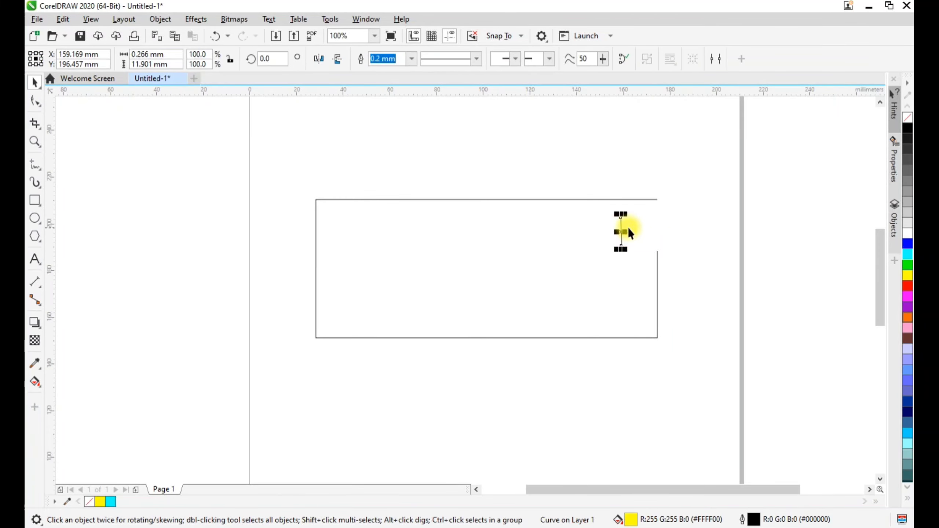
click(622, 230)
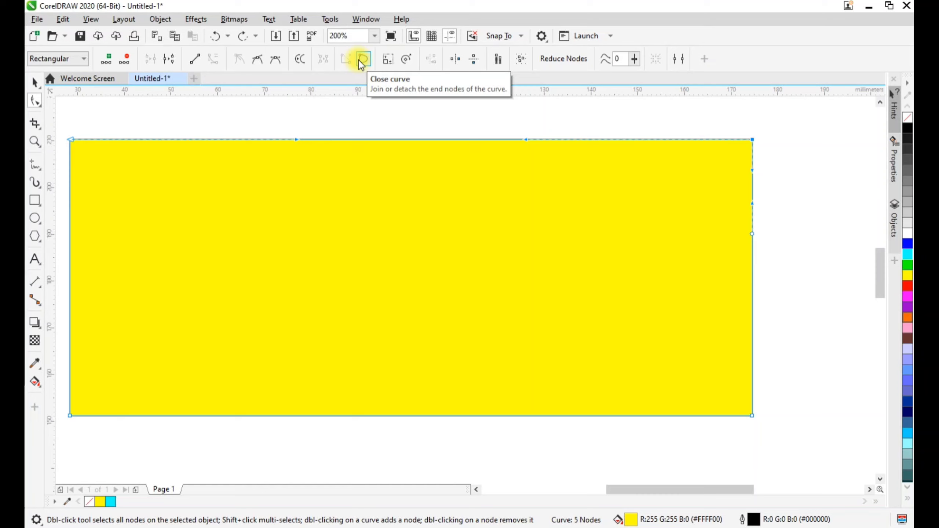
Break the filled rectangle's curve at the top-right corner node and move the freed right-edge end inward, away from the top edge.
click(358, 60)
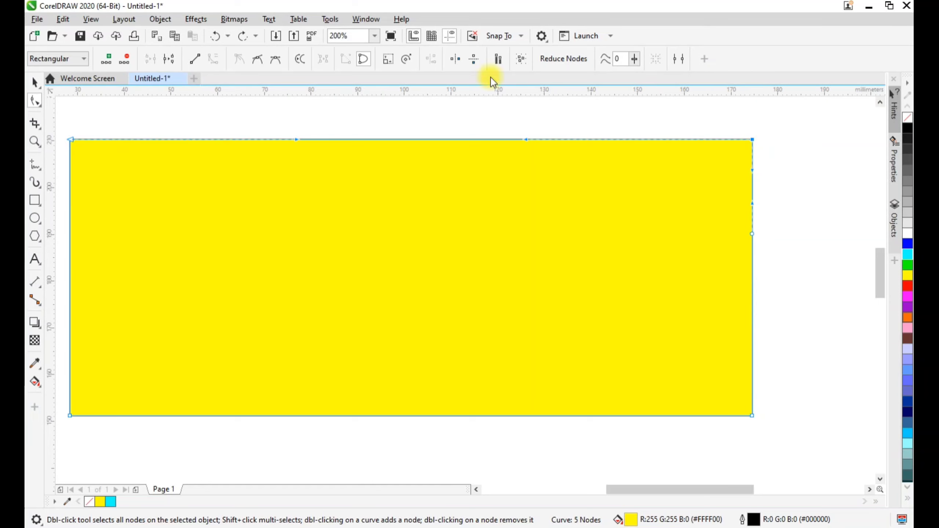
click(167, 60)
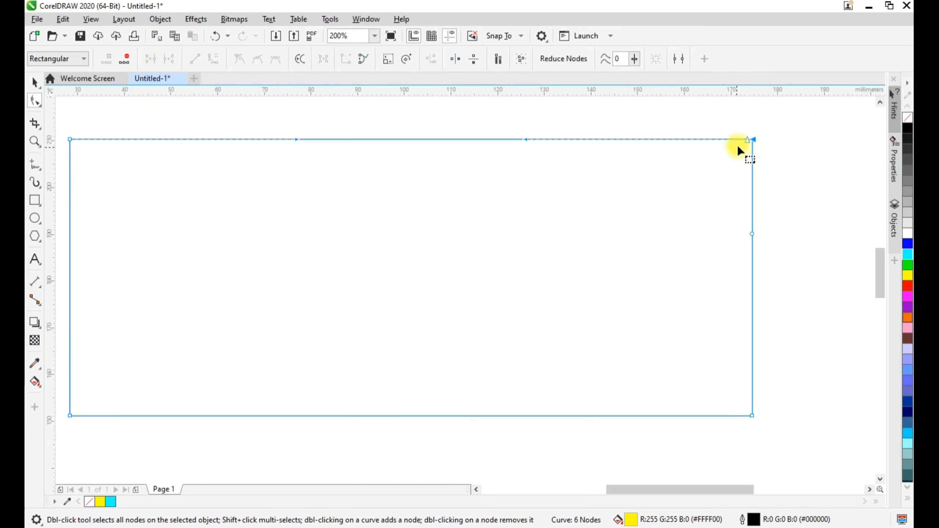
drag(746, 139, 556, 189)
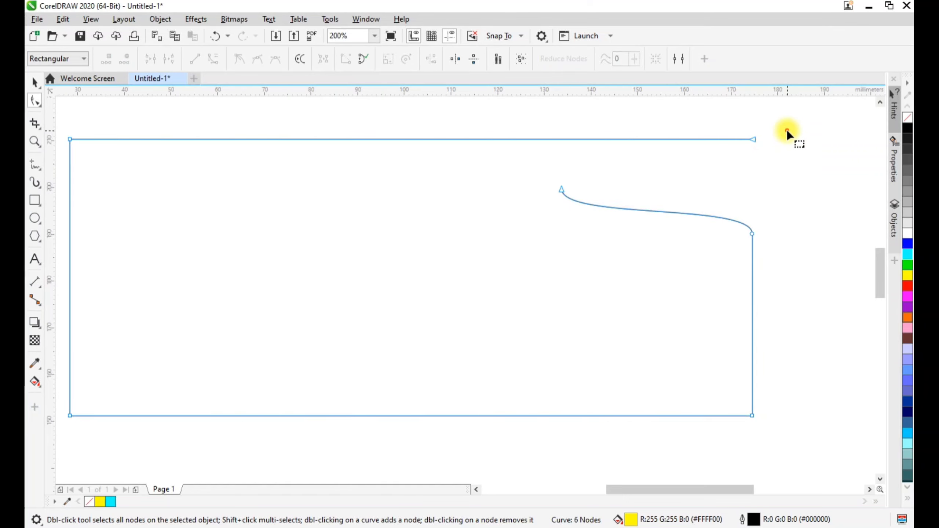
Select the two open end nodes, close the curve between them, and undo everything back to the intact filled rectangle.
drag(787, 131, 509, 198)
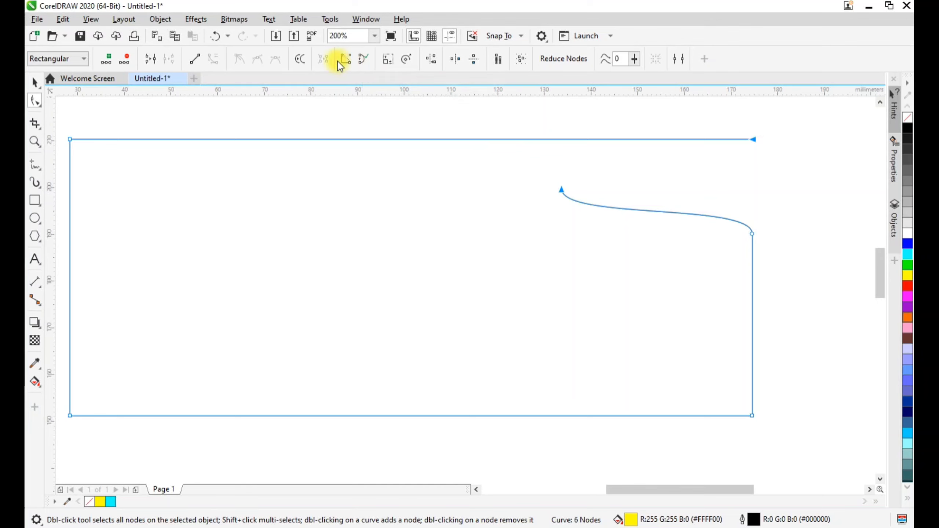
click(360, 58)
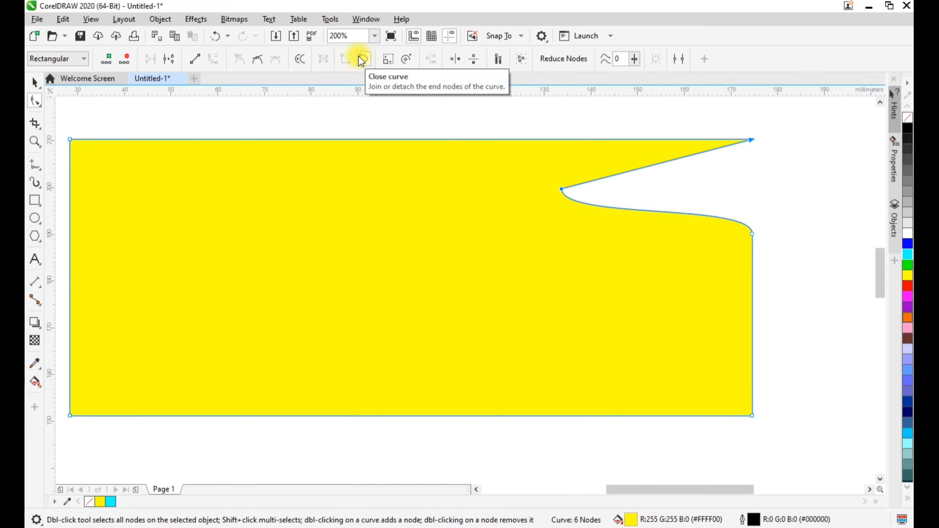
click(357, 62)
click(351, 63)
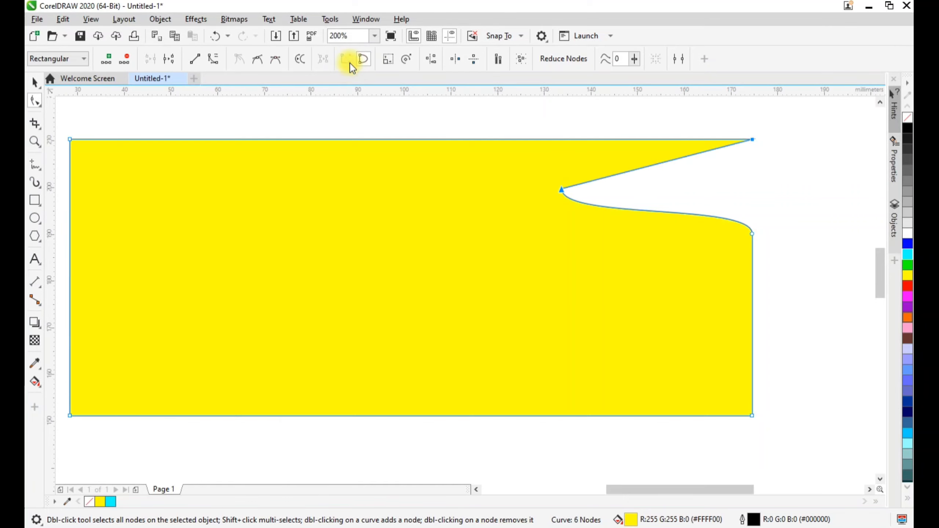
key(ctrl+z)
key(ctrl+z)
key(ctrl+z)
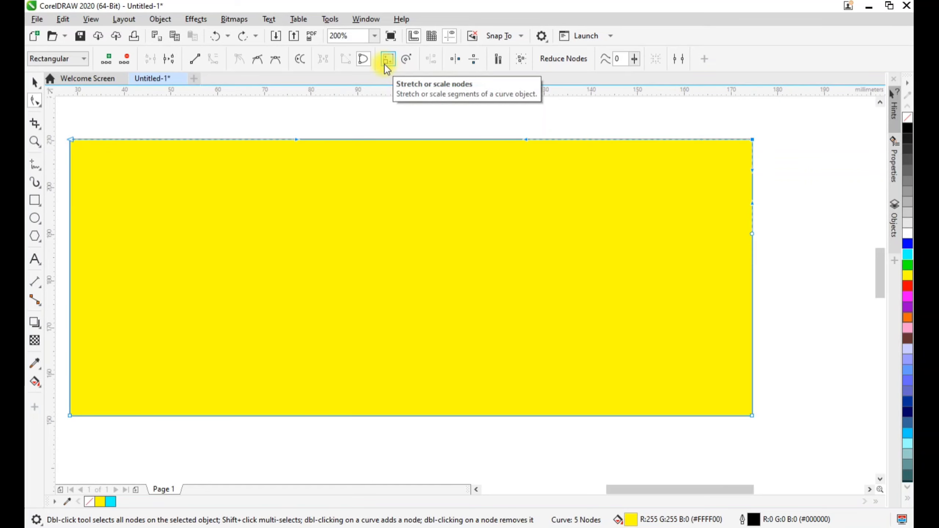
Select all nodes of the yellow rectangle and move them together slightly down and to the right.
key(F3)
drag(389, 284, 676, 394)
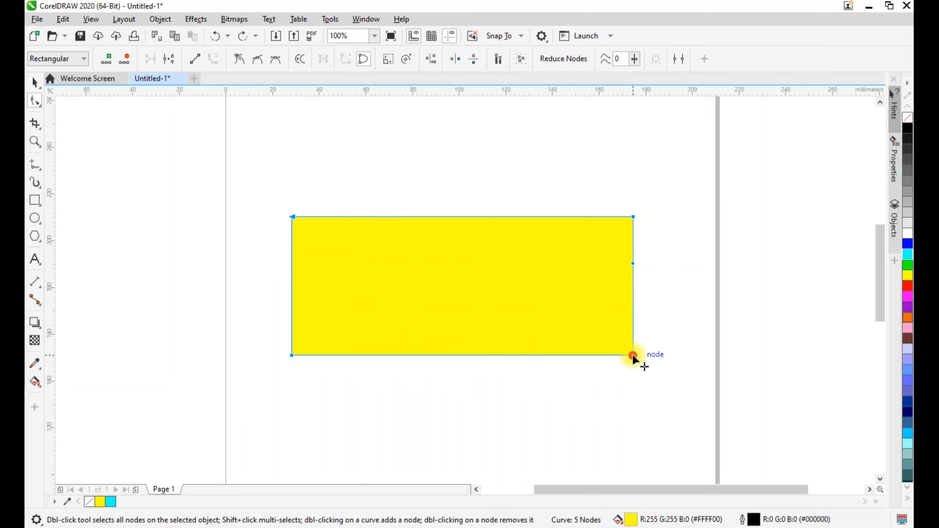
mouse_move(632, 355)
mouse_down()
mouse_move(597, 327)
mouse_move(629, 365)
mouse_move(603, 351)
mouse_move(642, 363)
mouse_up()
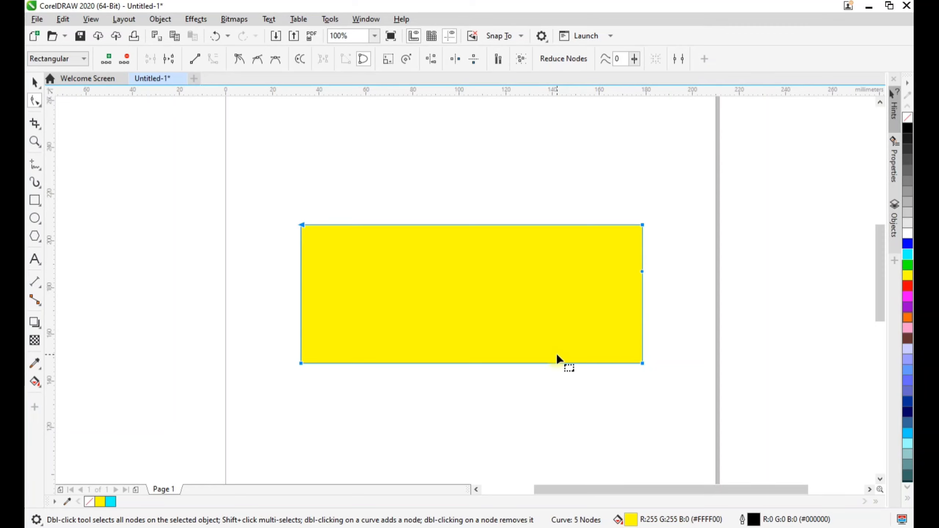
Try bending the rectangle's bottom edge upward with the Shape tool, undo the bend and restore the selection of all nodes.
drag(582, 362, 538, 357)
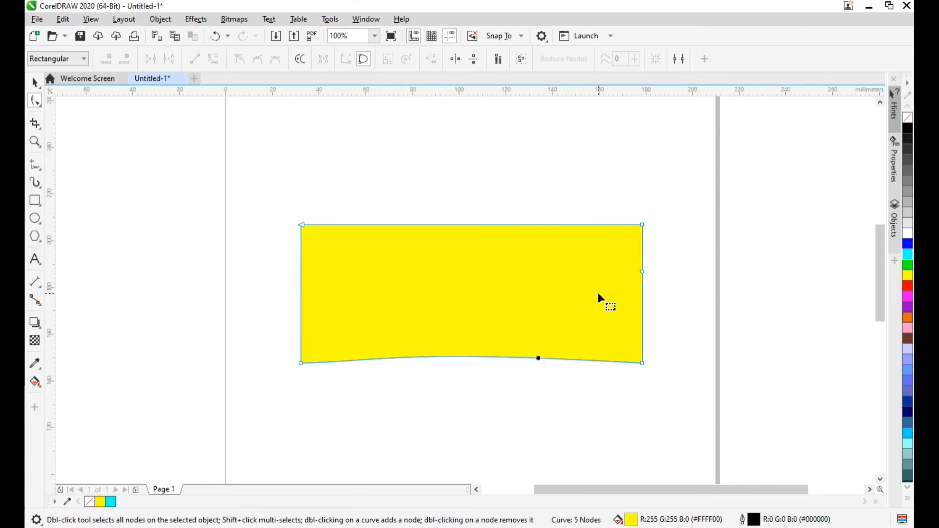
key(ctrl+z)
drag(253, 193, 601, 365)
key(ctrl+z)
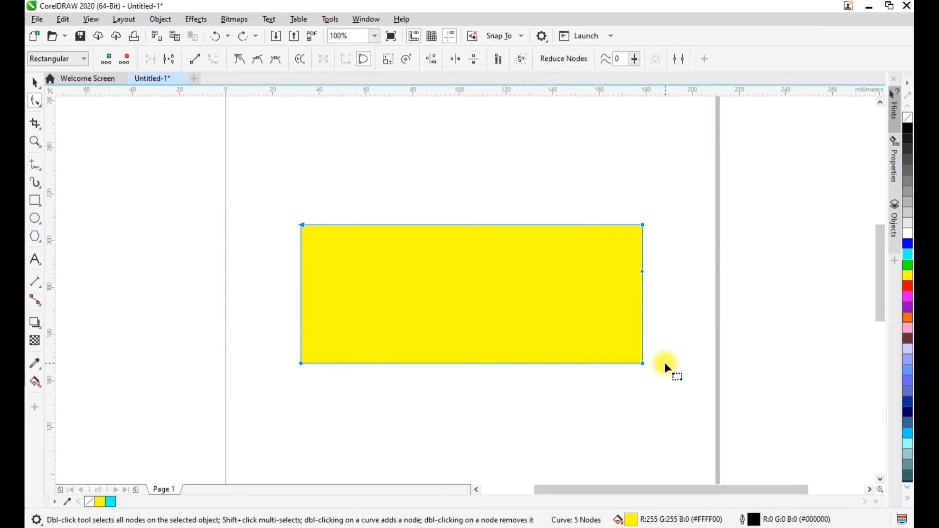
Scale the rectangle to 93.7% with the Pick tool, stretch its top edge slightly upward, and return to the Shape tool.
click(31, 86)
drag(644, 364, 622, 381)
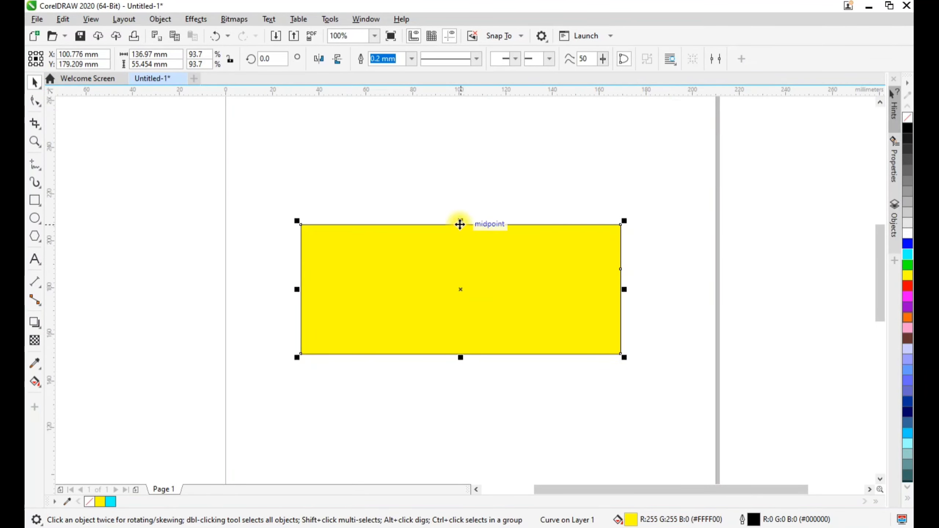
mouse_move(460, 224)
mouse_down()
mouse_move(472, 318)
mouse_move(447, 168)
mouse_move(460, 211)
mouse_up()
click(35, 100)
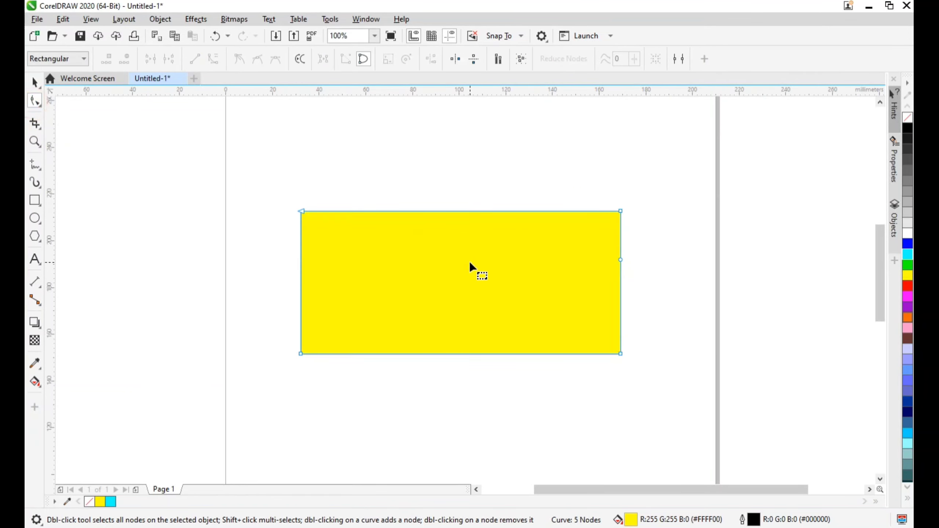
Select all nodes of the shape with bent right and bottom edges, and scale them down and back up to slightly below full size.
scroll(449, 262, up, 1)
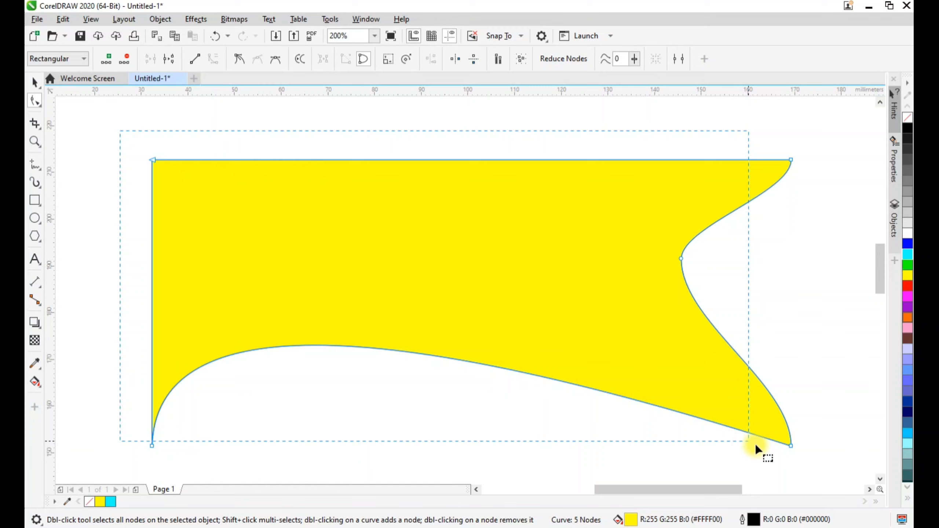
drag(754, 443, 817, 469)
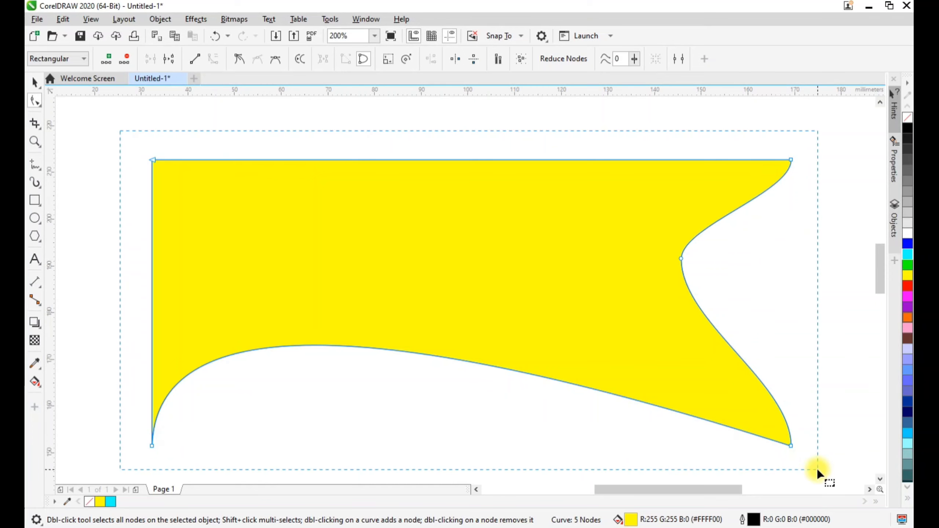
click(387, 59)
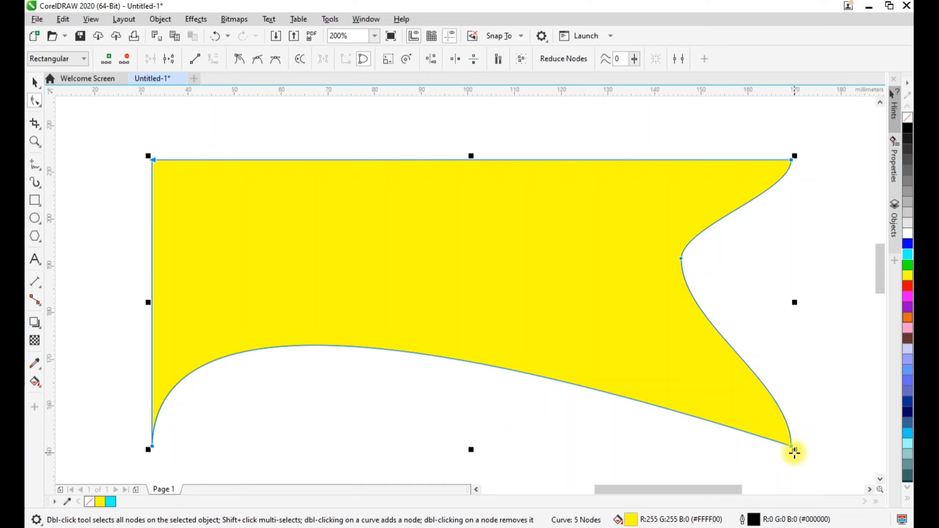
drag(794, 450, 568, 297)
click(506, 299)
drag(508, 304, 800, 418)
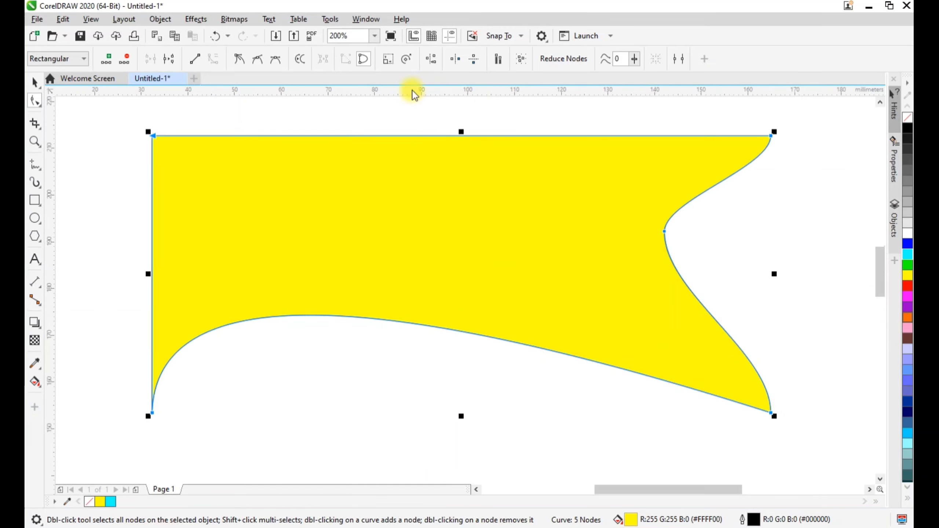
Rotate all the selected nodes about the shape's center and undo the rotation.
click(407, 59)
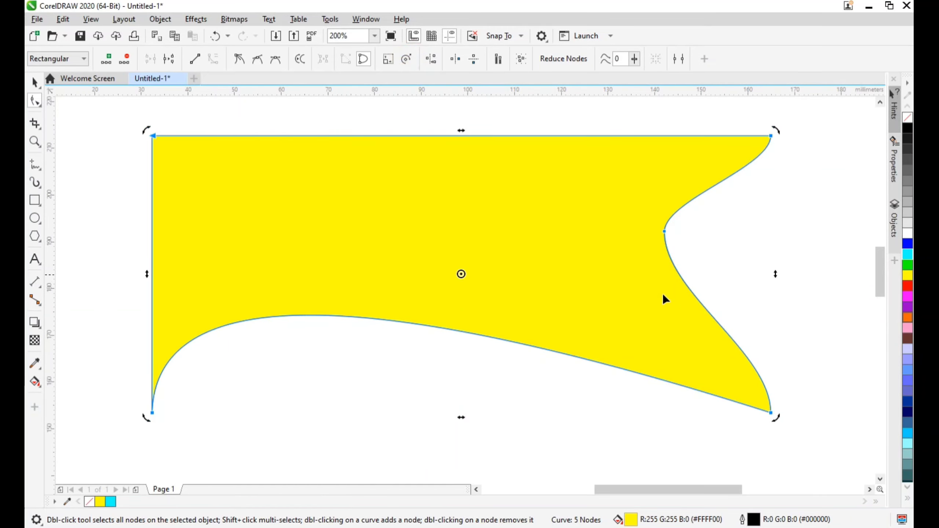
mouse_move(776, 420)
mouse_down()
mouse_move(739, 430)
mouse_move(480, 432)
mouse_move(343, 271)
mouse_move(438, 237)
mouse_move(576, 327)
mouse_move(539, 365)
mouse_move(473, 369)
mouse_move(699, 390)
mouse_up()
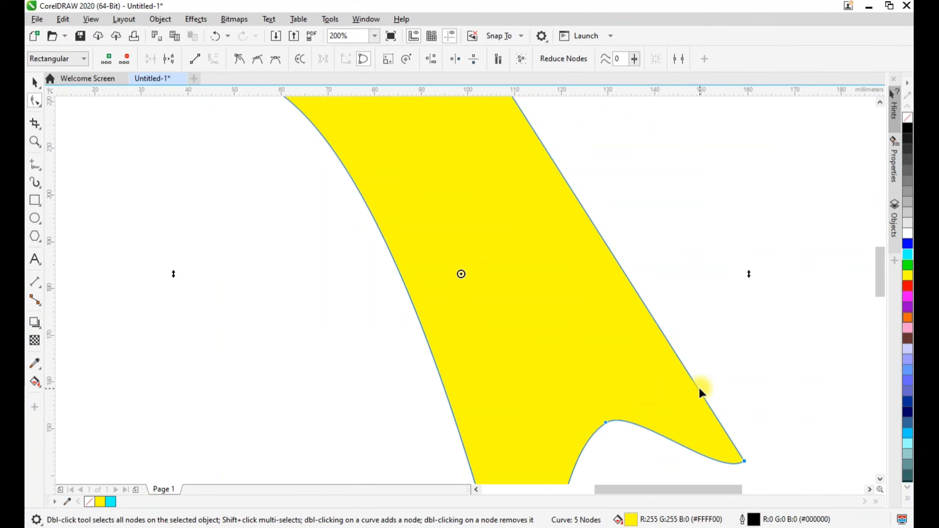
key(ctrl+z)
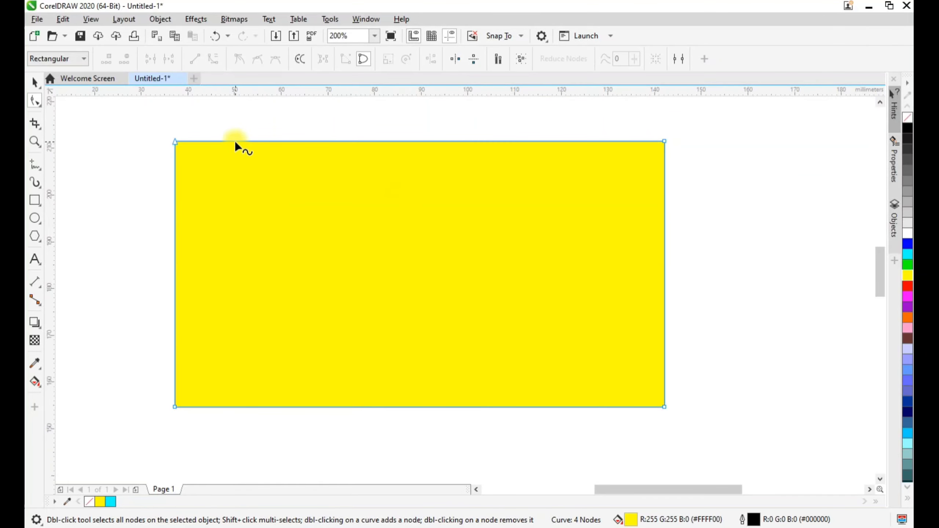
Add three nodes along the left half of the rectangle's top edge and move them alternately down and up into a zigzag.
double_click(233, 140)
drag(233, 140, 233, 216)
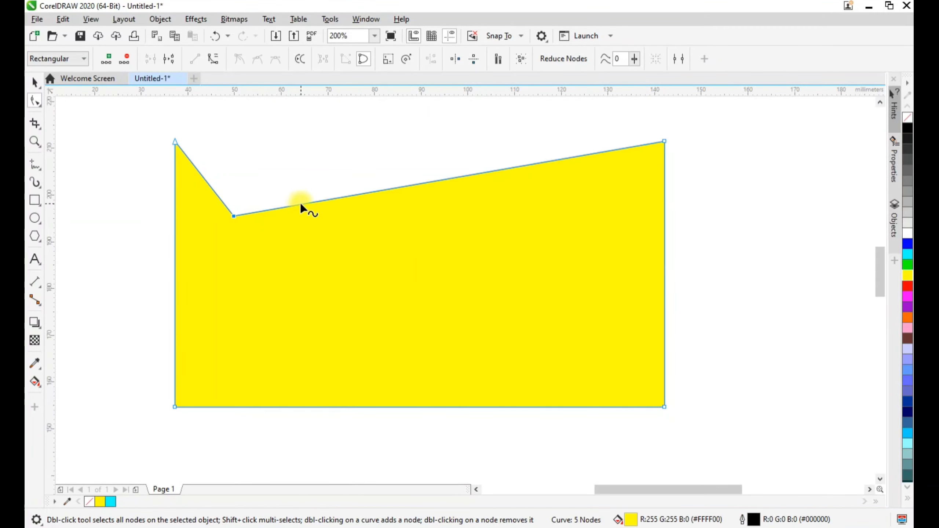
double_click(300, 206)
drag(299, 205, 290, 139)
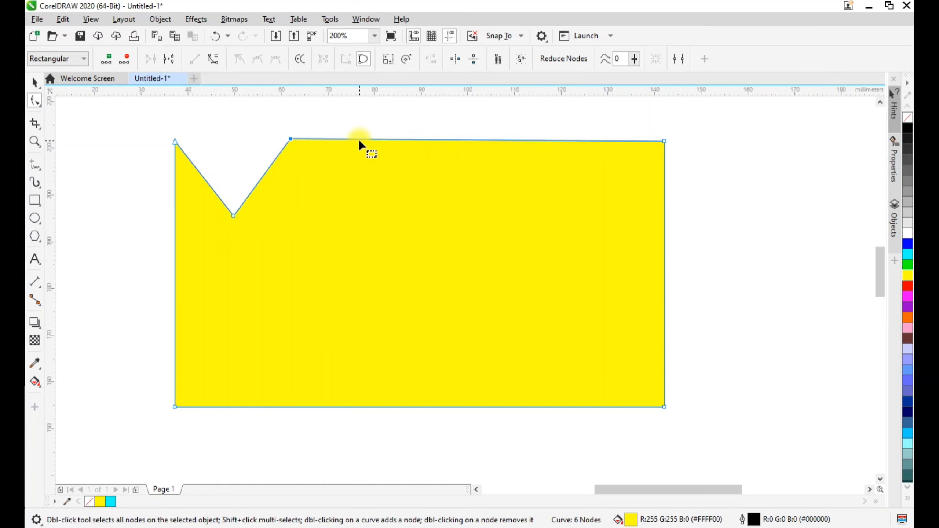
double_click(358, 140)
drag(359, 140, 361, 221)
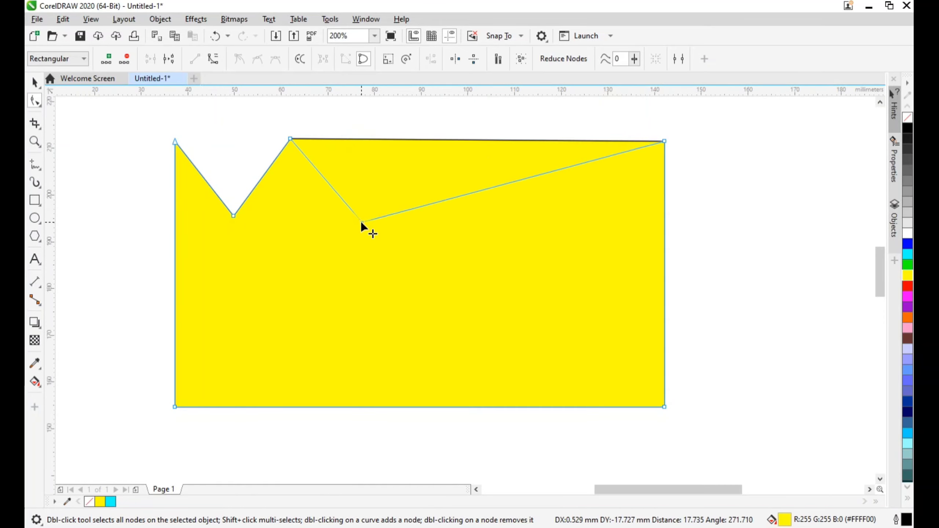
Continue the zigzag with three more nodes on the rest of the top edge, and select all nodes along it, including both corners.
double_click(427, 206)
drag(427, 205, 405, 123)
double_click(498, 129)
drag(498, 129, 490, 216)
double_click(573, 177)
drag(573, 178, 563, 125)
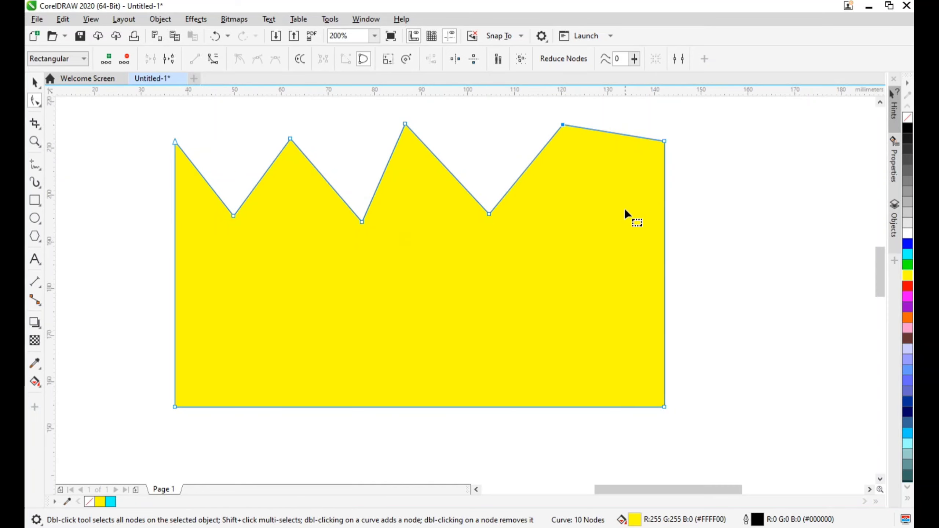
click(227, 121)
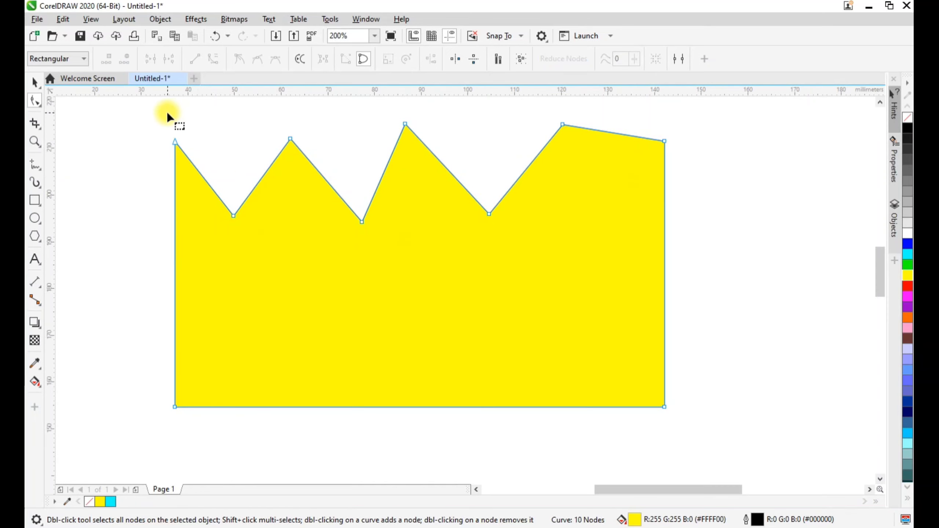
drag(182, 140, 688, 239)
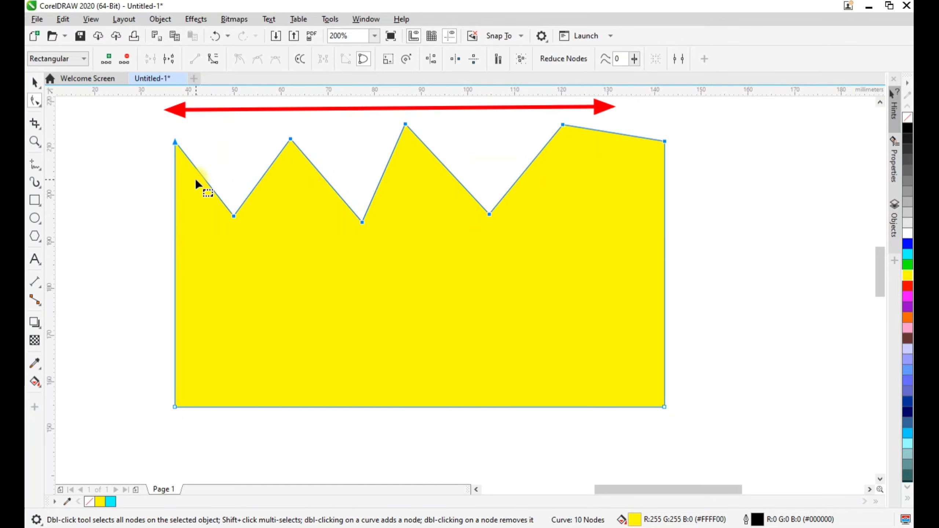
Align the selected zigzag nodes using only Align Horizontal, and undo the alignment.
click(429, 60)
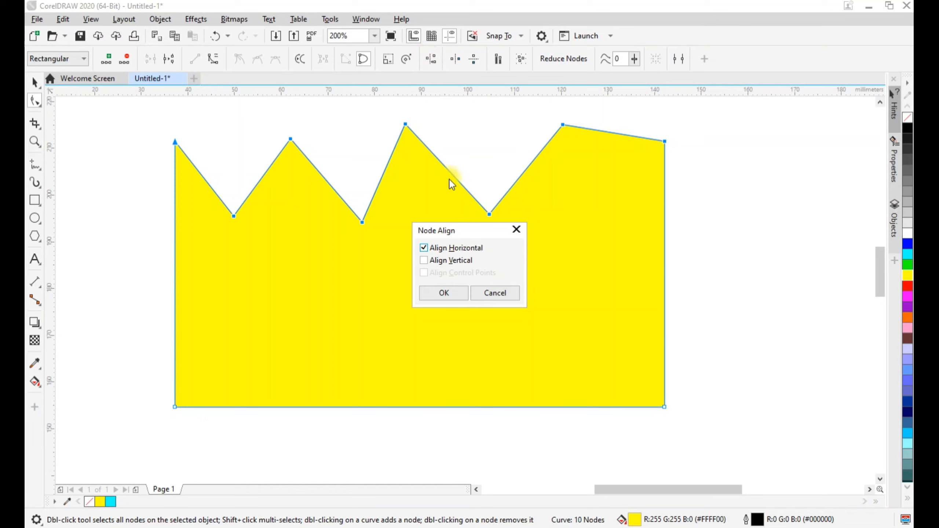
click(444, 293)
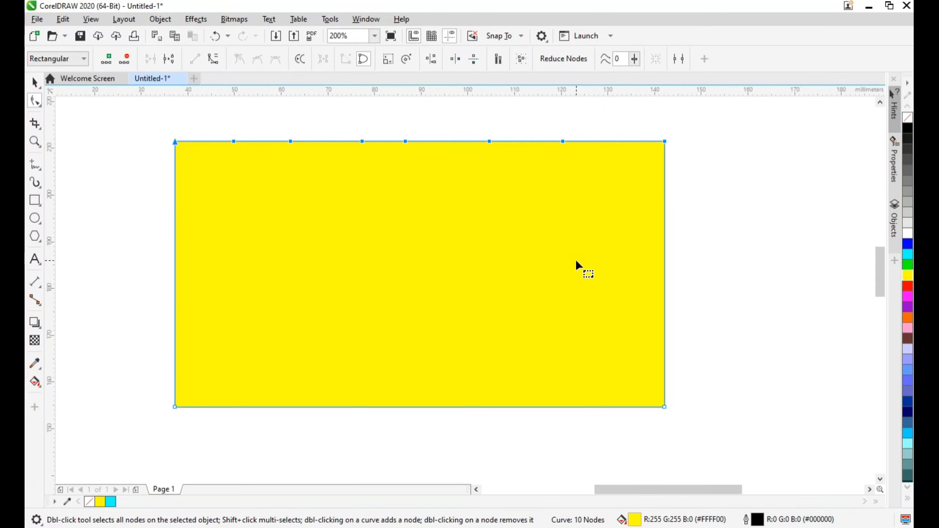
key(ctrl+z)
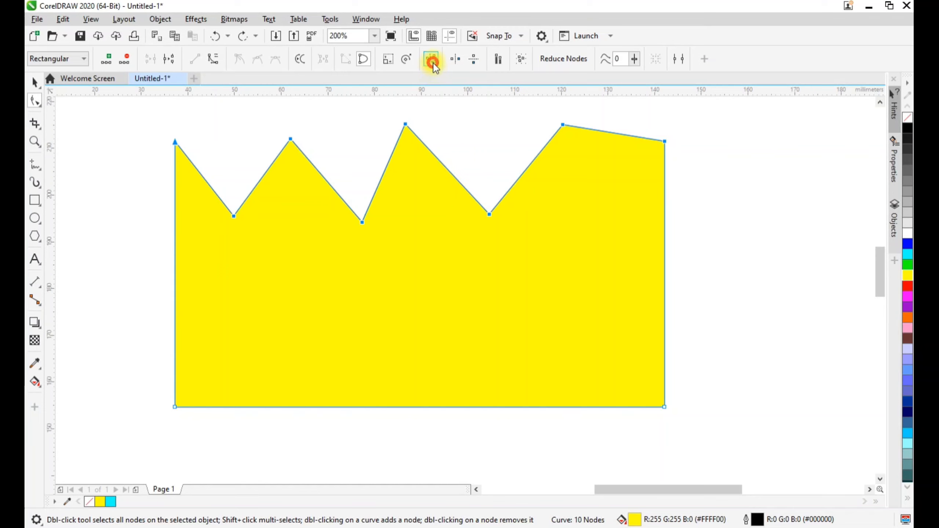
Align the selected zigzag nodes using only Align Vertical.
click(431, 59)
click(449, 247)
click(447, 259)
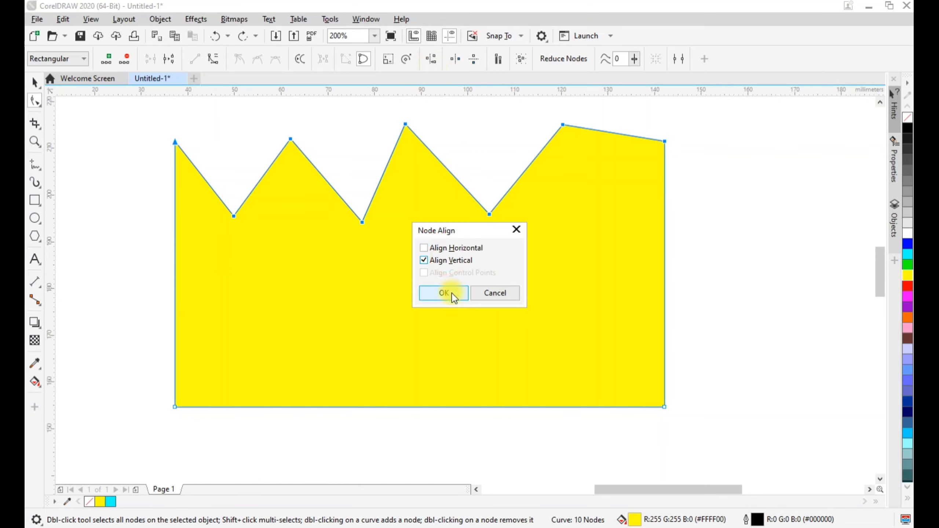
click(452, 293)
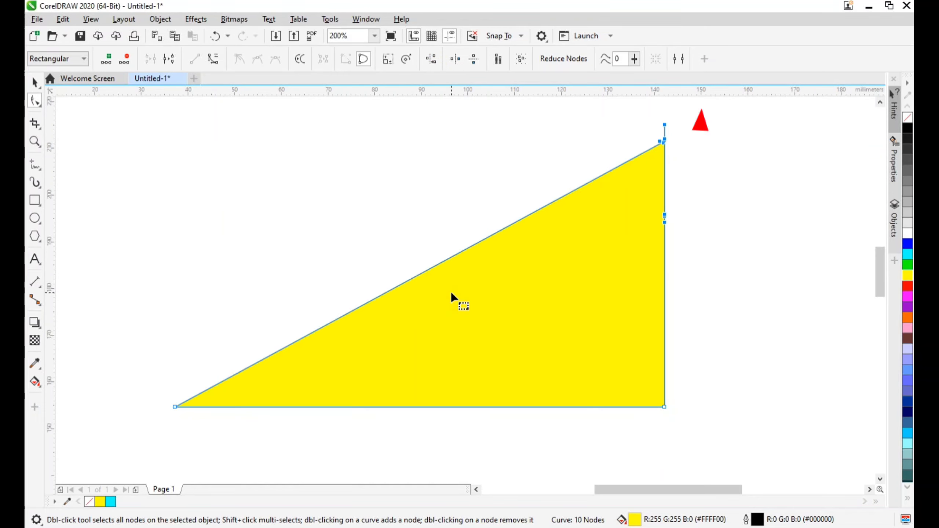
click(663, 127)
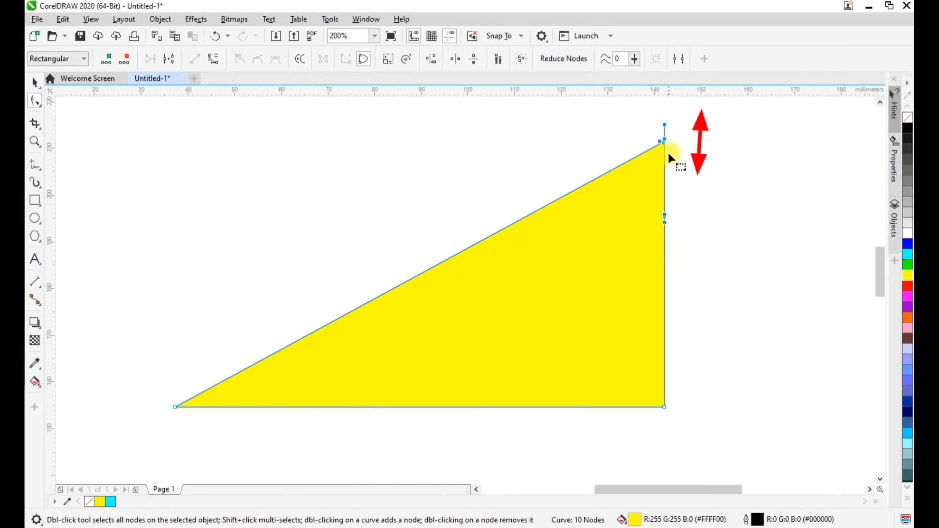
Examine the vertically aligned nodes near the shape's upper-right corner up close, and undo their alignment.
scroll(661, 129, up, 2)
scroll(654, 133, up, 2)
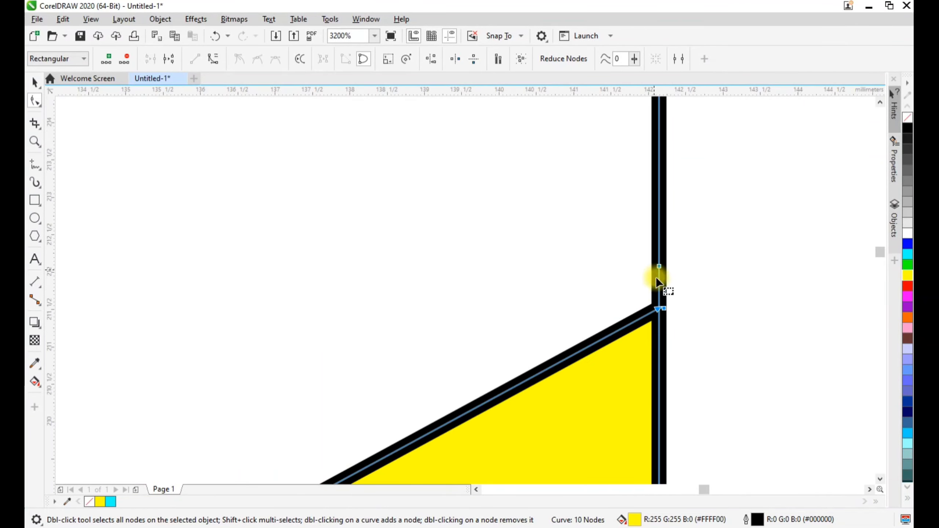
scroll(697, 283, down, 1)
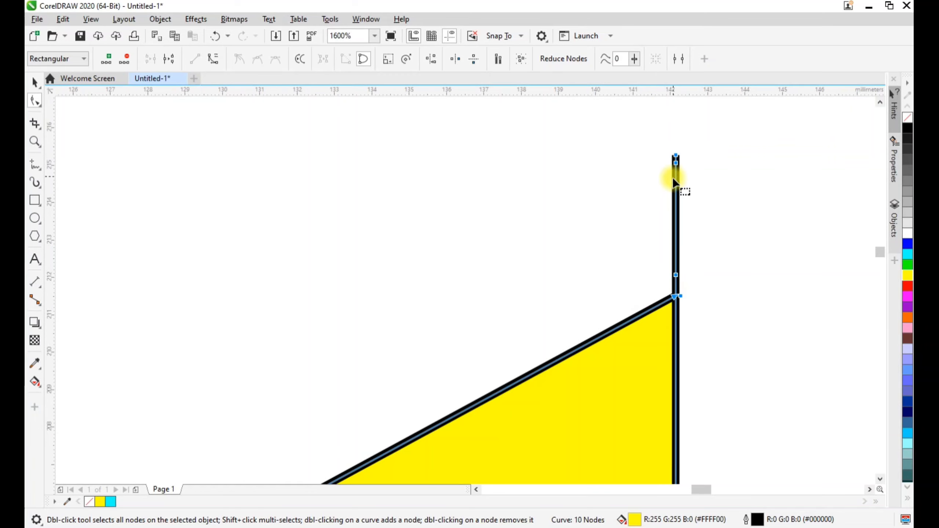
scroll(387, 346, down, 3)
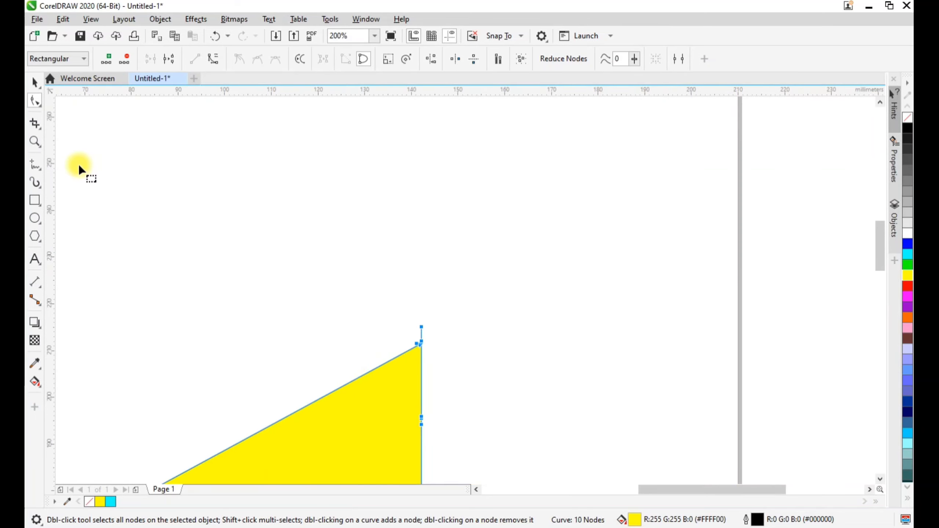
key(ctrl+z)
click(35, 142)
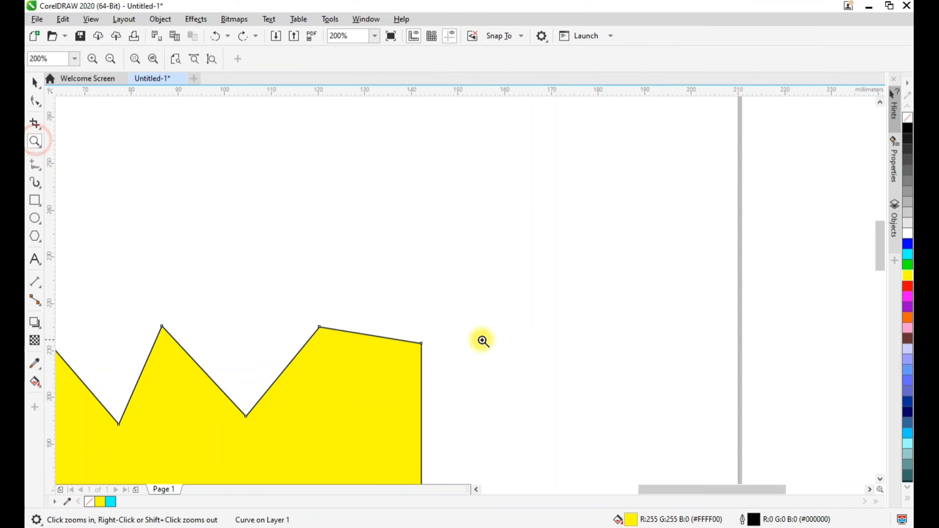
drag(471, 326, 192, 462)
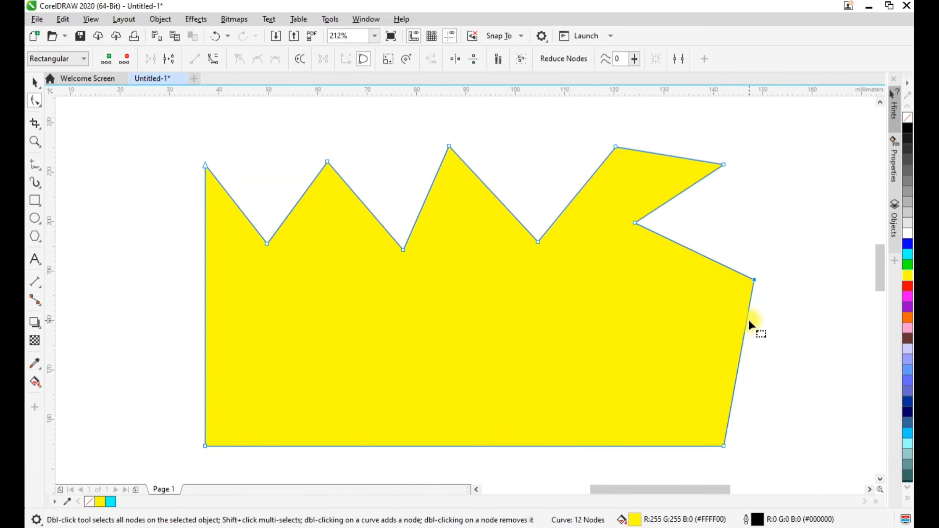
Zigzag the shape's right edge with added nodes, and align the upper four nodes of that edge using only Align Vertical.
double_click(748, 323)
drag(748, 322, 657, 313)
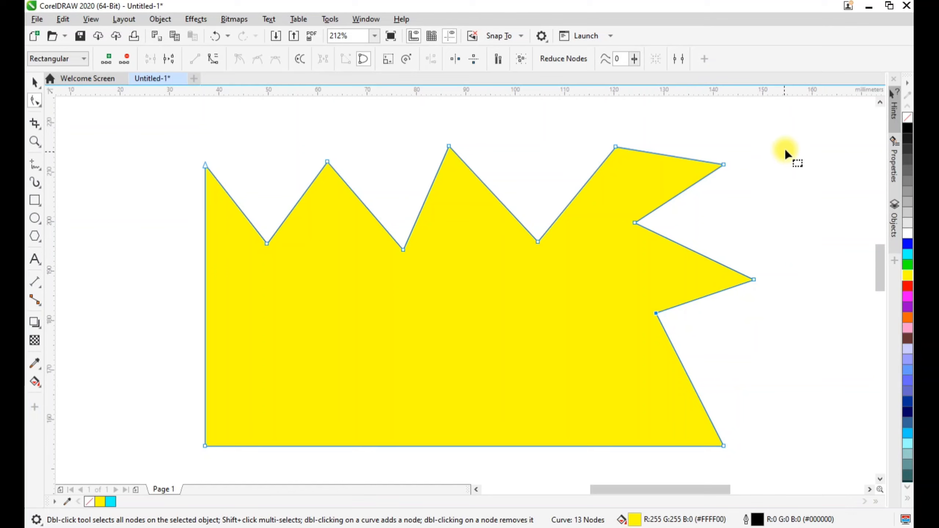
drag(792, 138, 627, 354)
drag(808, 135, 628, 444)
click(429, 59)
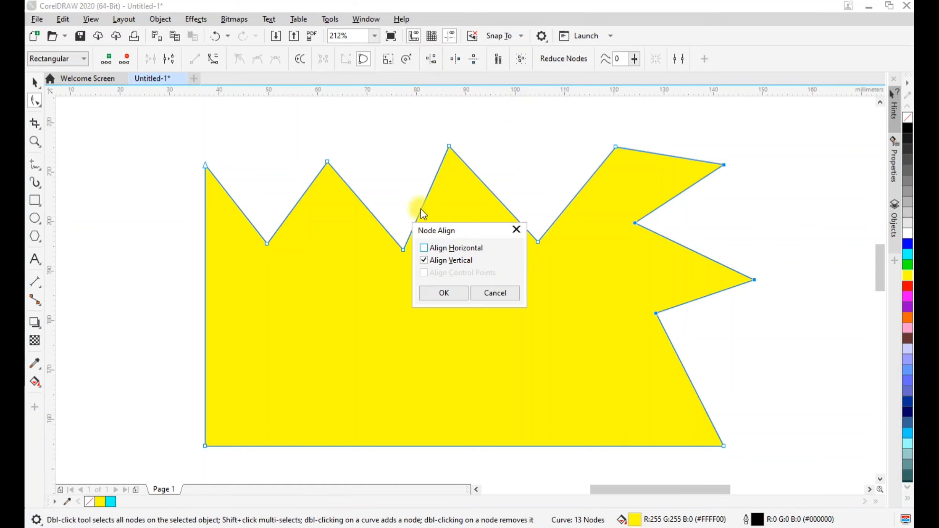
click(466, 293)
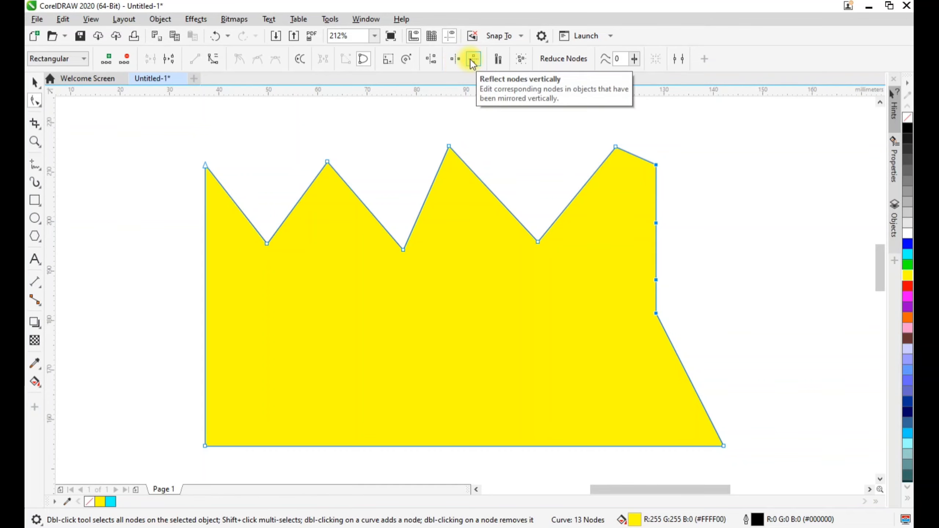
Move the rectangle's selected nodes with Reflect Nodes Horizontally enabled, and again with Reflect Nodes Vertically enabled as well.
drag(192, 98, 695, 432)
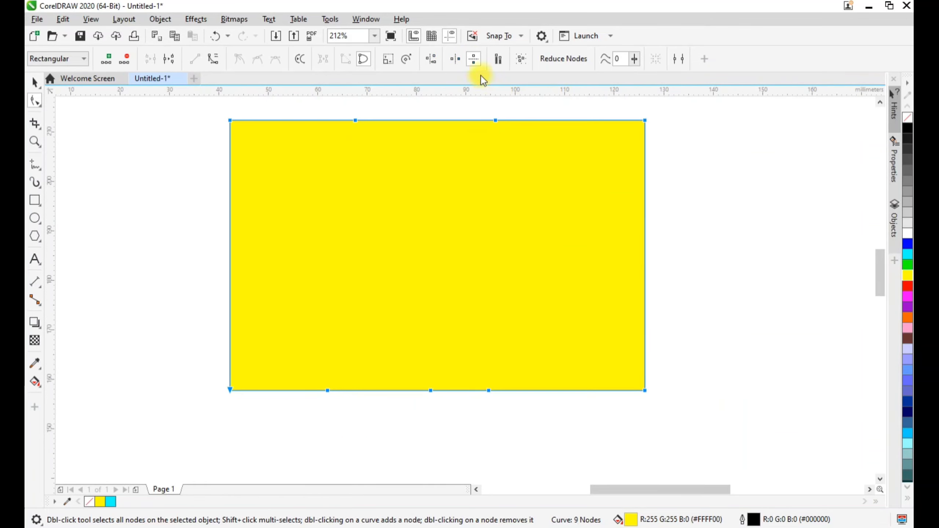
click(451, 61)
mouse_move(488, 388)
mouse_down()
mouse_move(490, 372)
mouse_move(490, 389)
mouse_move(614, 394)
mouse_move(428, 376)
mouse_move(269, 389)
mouse_move(562, 384)
mouse_move(432, 383)
mouse_up()
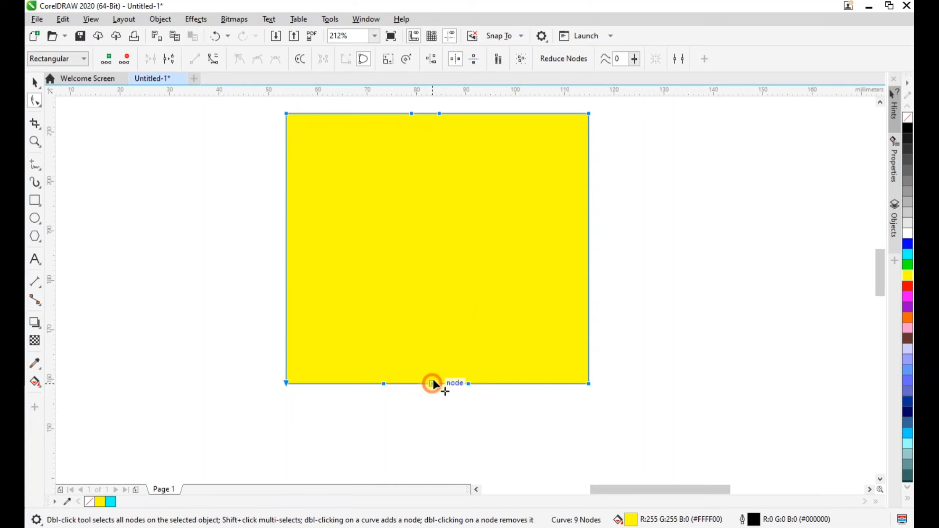
drag(431, 383, 446, 397)
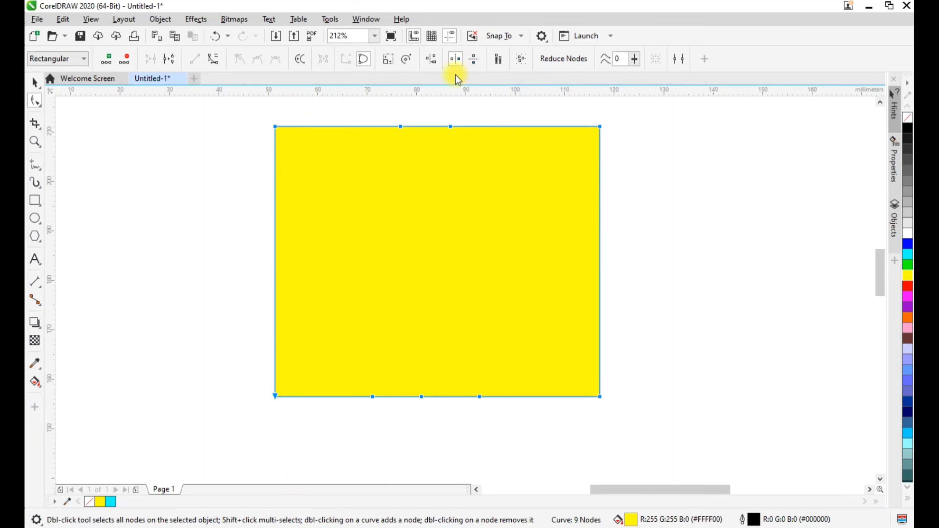
click(474, 59)
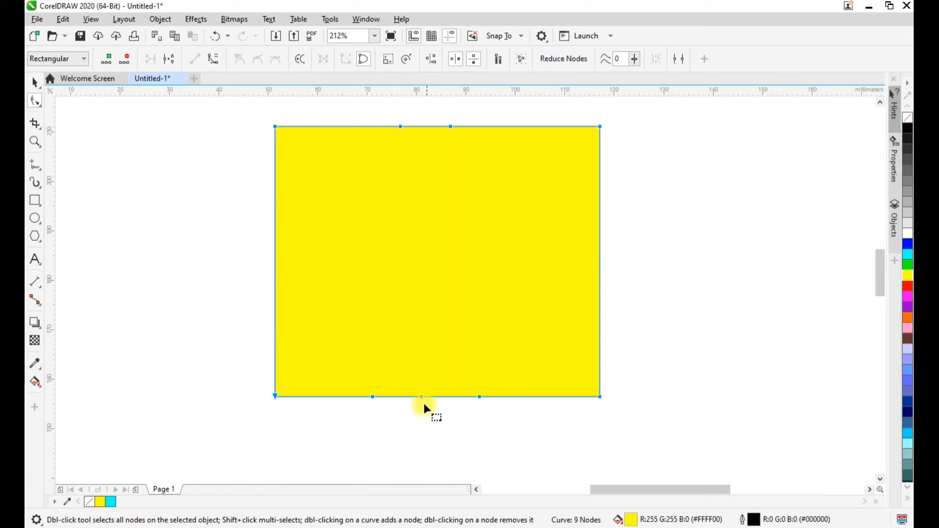
mouse_move(420, 395)
mouse_down()
mouse_move(432, 157)
mouse_move(447, 371)
mouse_move(438, 195)
mouse_move(458, 384)
mouse_up()
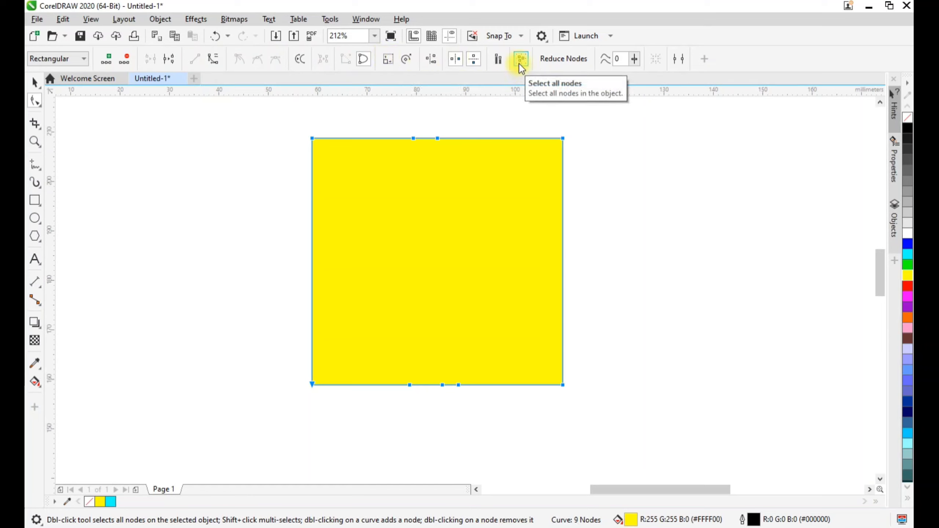
Select every node of the square with Select All Nodes, clear the selection, and reselect all nodes with a marquee.
click(285, 151)
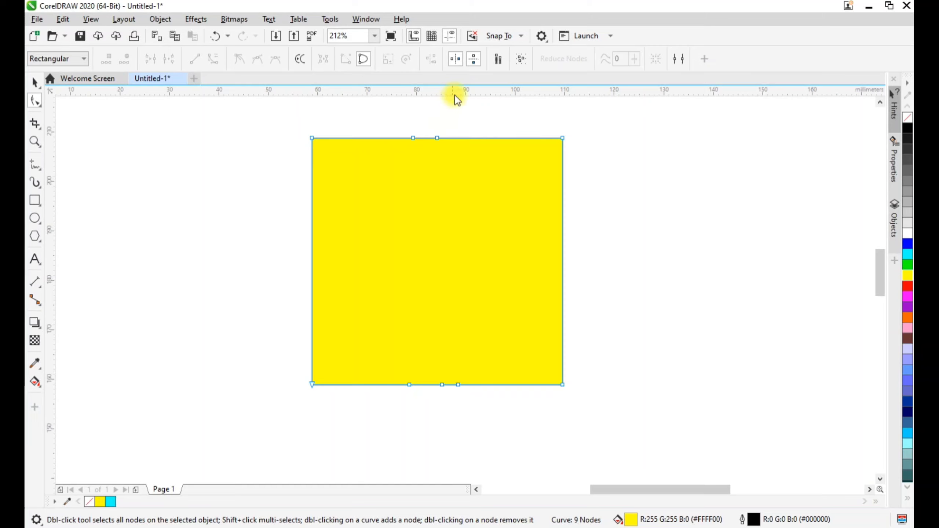
click(514, 61)
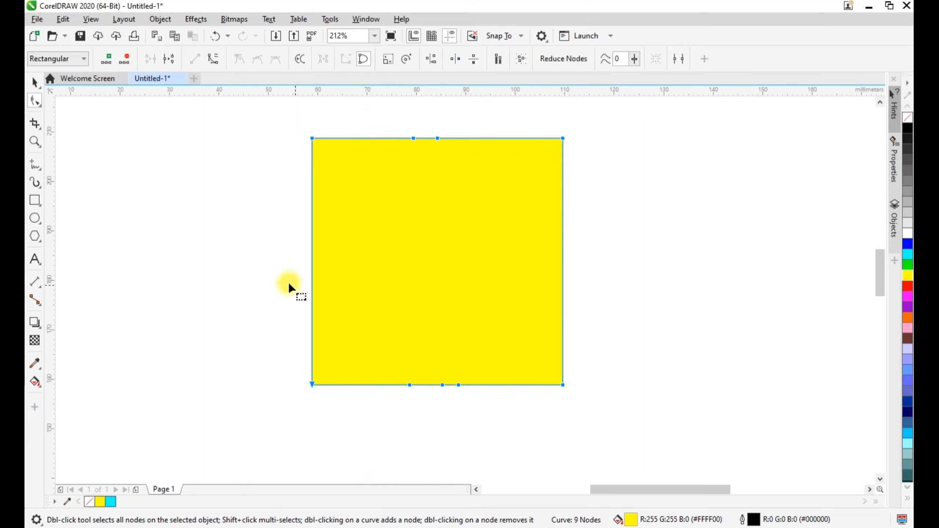
click(247, 277)
drag(275, 124, 618, 418)
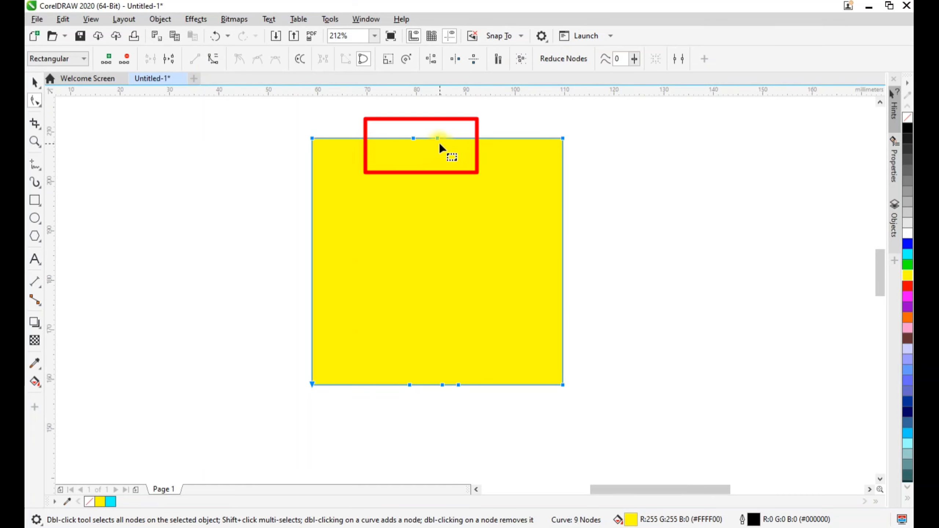
Try Reduce Nodes on the square's selected nodes, and shift the whole node selection slightly and back.
click(425, 139)
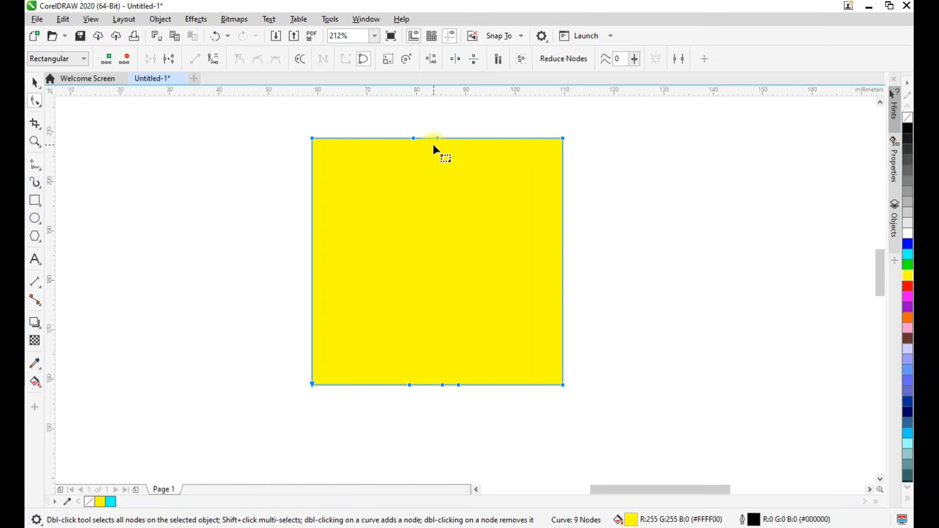
click(414, 142)
click(555, 61)
drag(413, 137, 394, 125)
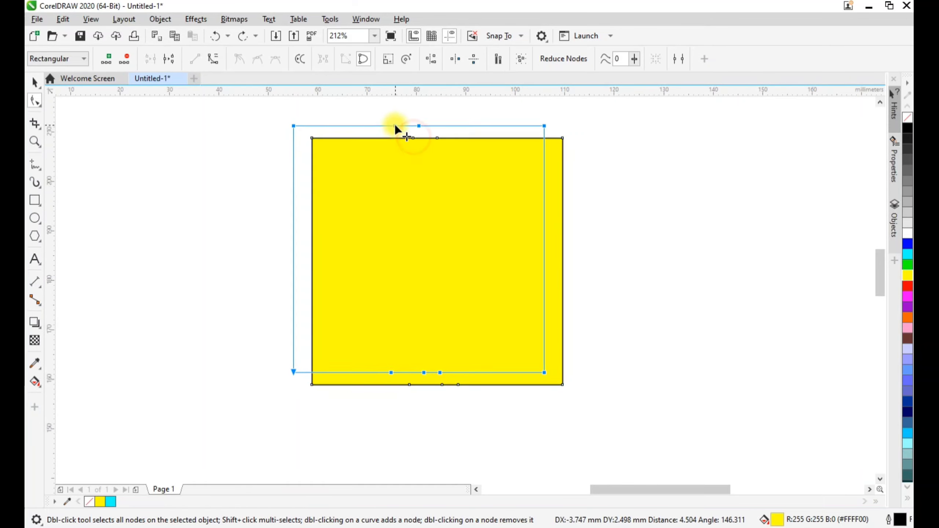
drag(395, 125, 418, 144)
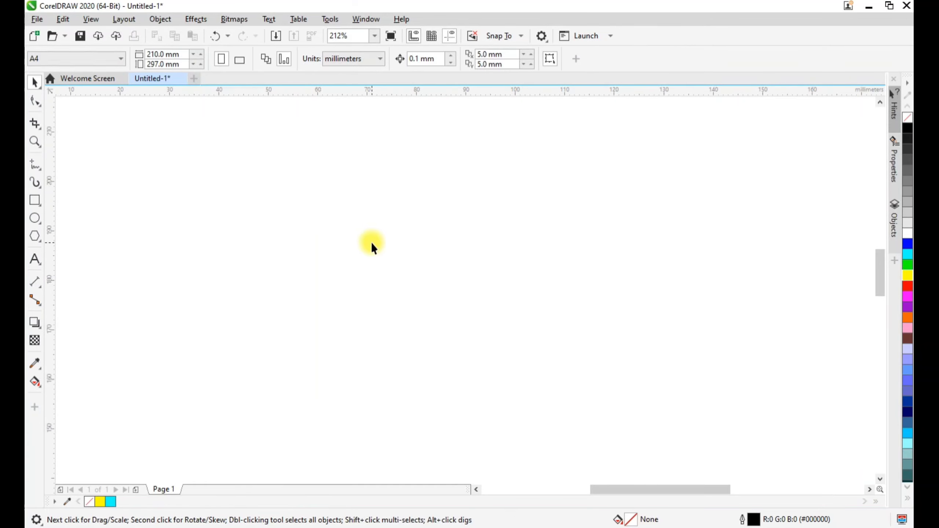
Create the artistic text "Tech" on the empty page and convert it to curves.
click(34, 260)
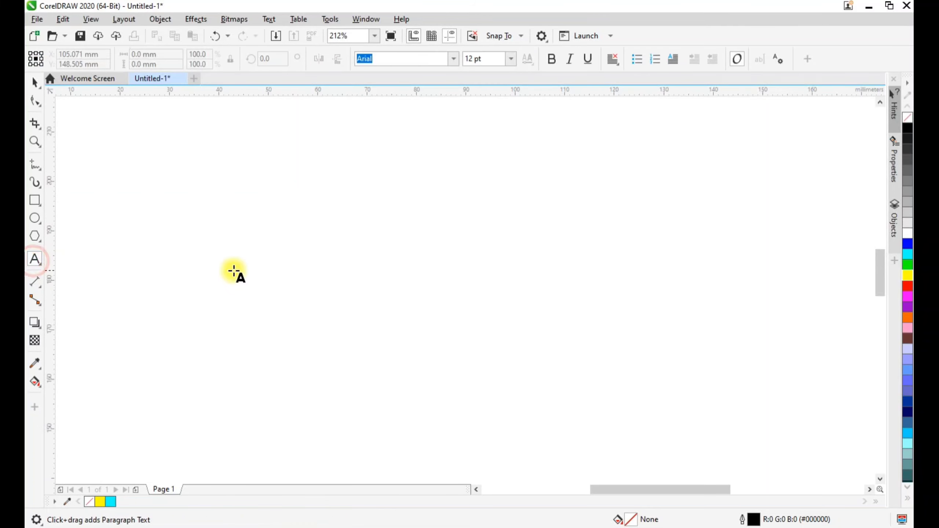
click(244, 265)
text(Tec)
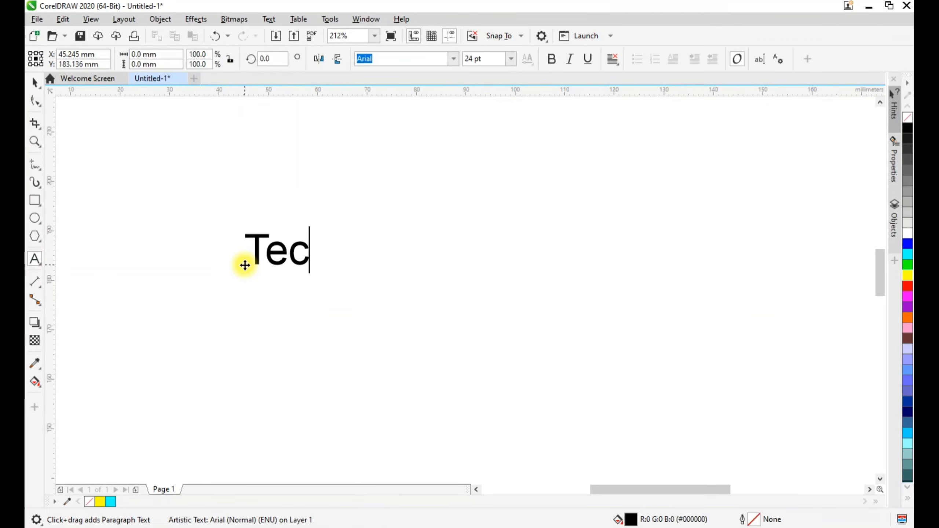
text(h)
click(36, 82)
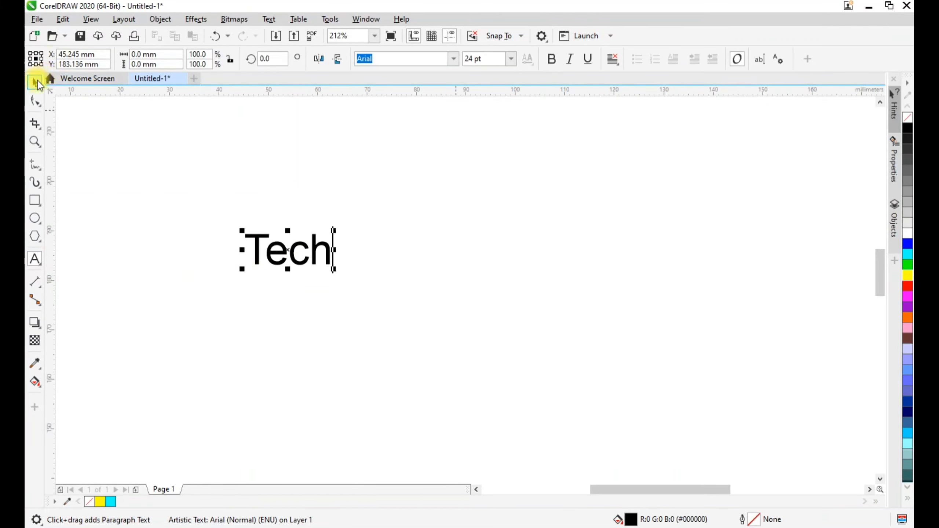
key(ctrl+q)
Add three nodes with the Shape tool along the upper-left outer curve of the letter e.
scroll(275, 250, up, 3)
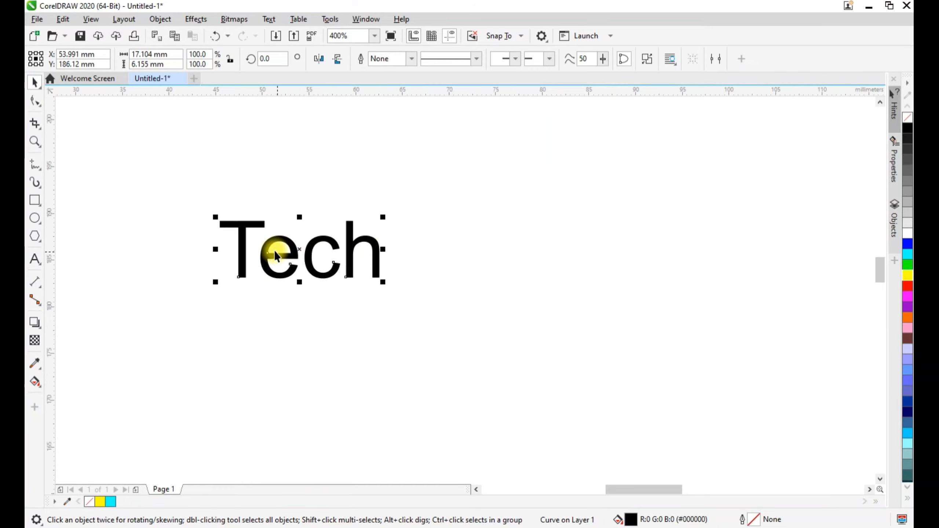
scroll(274, 250, up, 3)
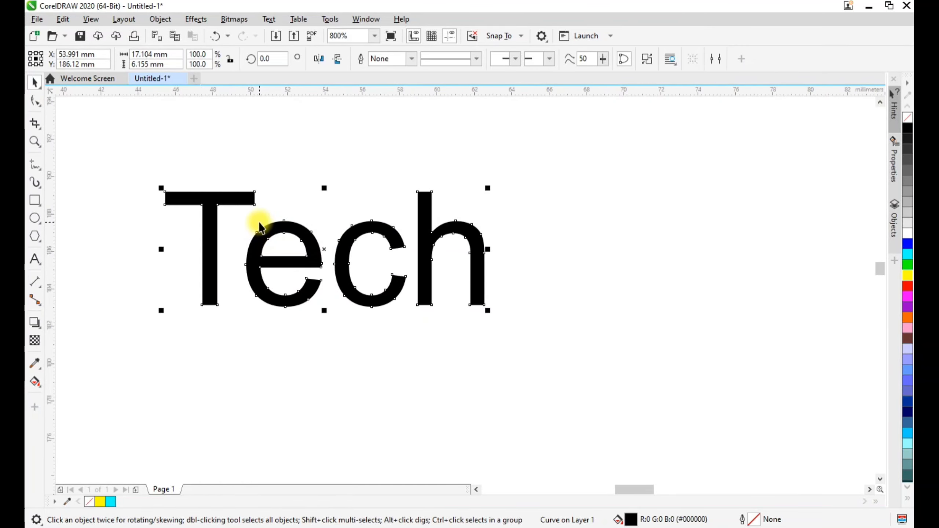
click(35, 101)
scroll(285, 221, up, 2)
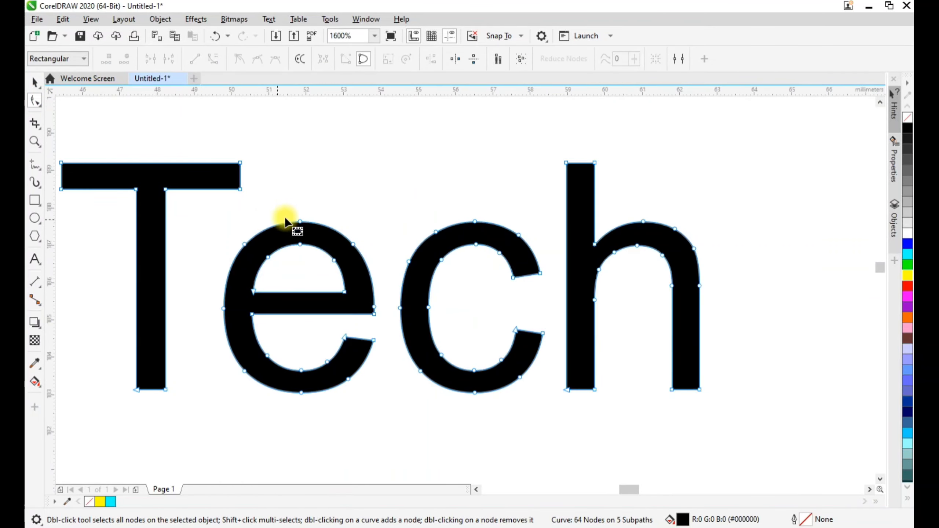
click(269, 228)
click(107, 59)
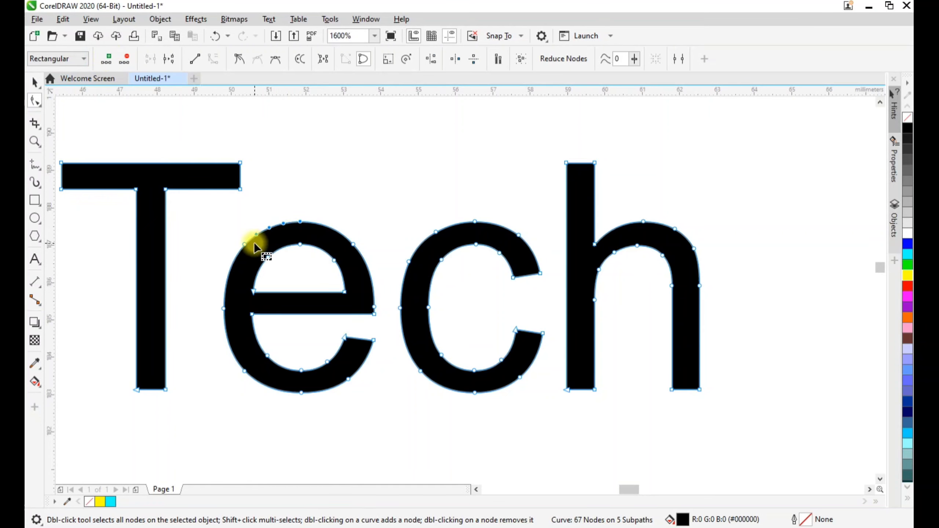
Select the nodes along the e's upper-left outer curve and delete them.
click(294, 181)
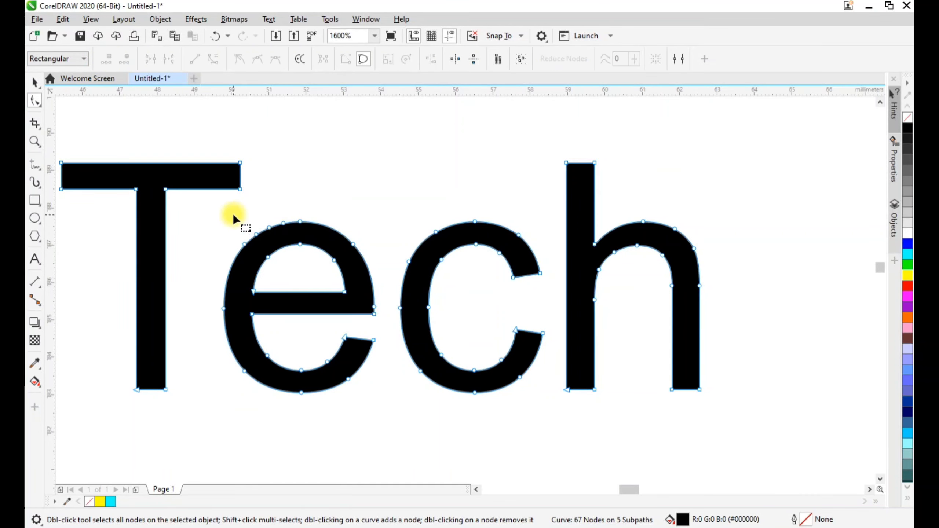
drag(234, 214, 283, 249)
key(Delete)
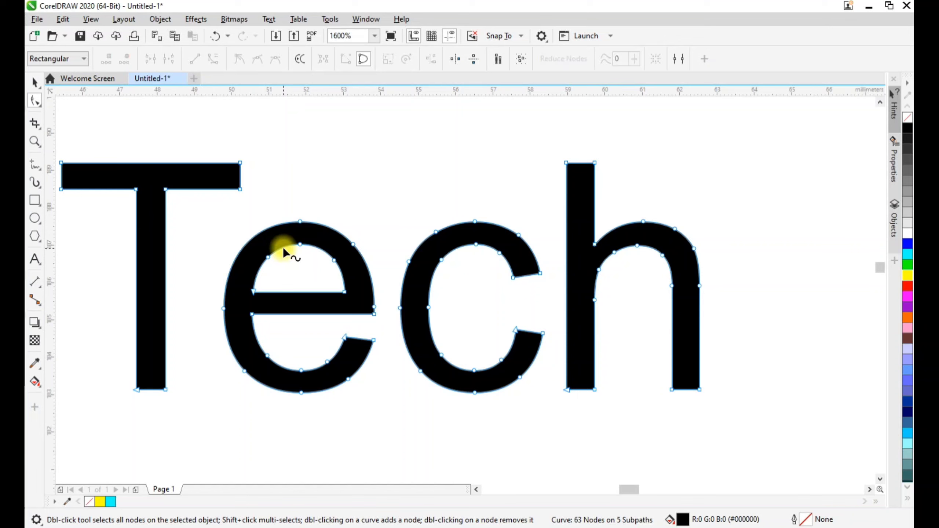
Break the e's outer curve at its top node, move the two end nodes apart, and convert the left end's segment to a line.
click(309, 228)
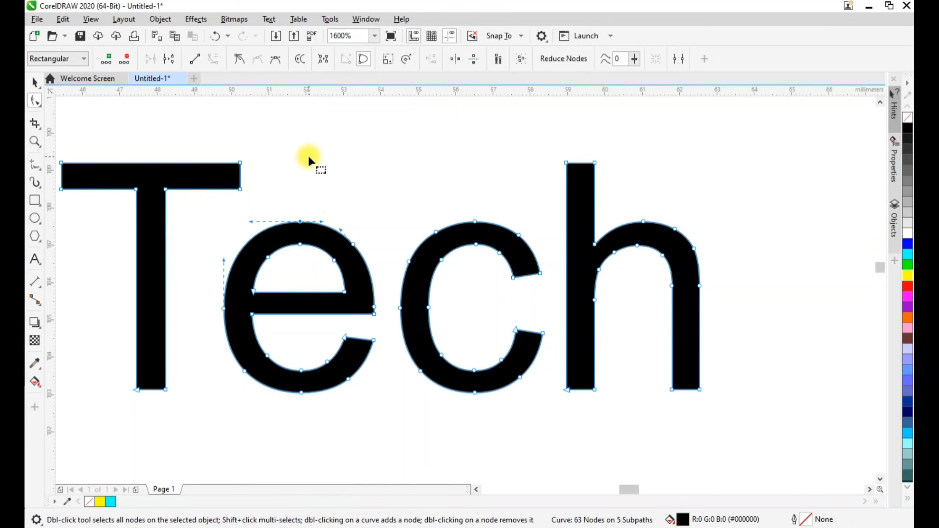
click(169, 59)
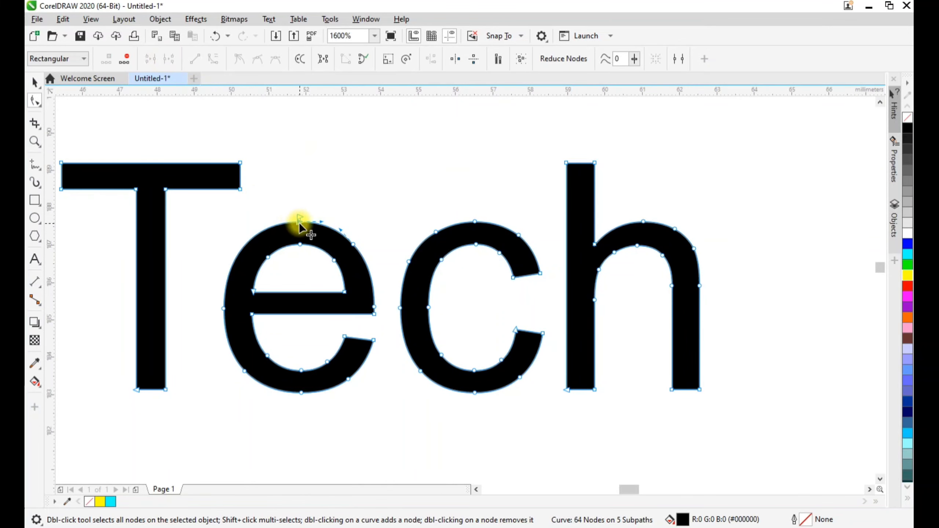
drag(299, 222, 354, 210)
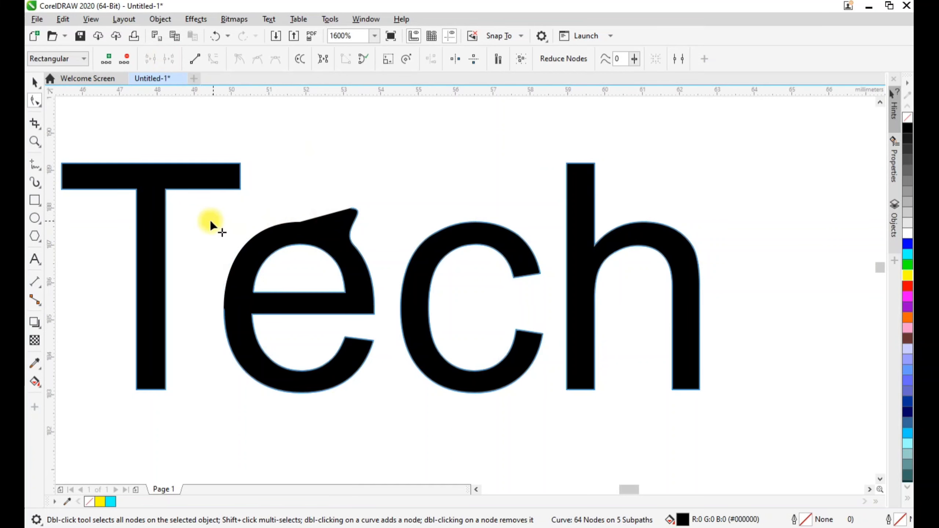
drag(210, 220, 211, 220)
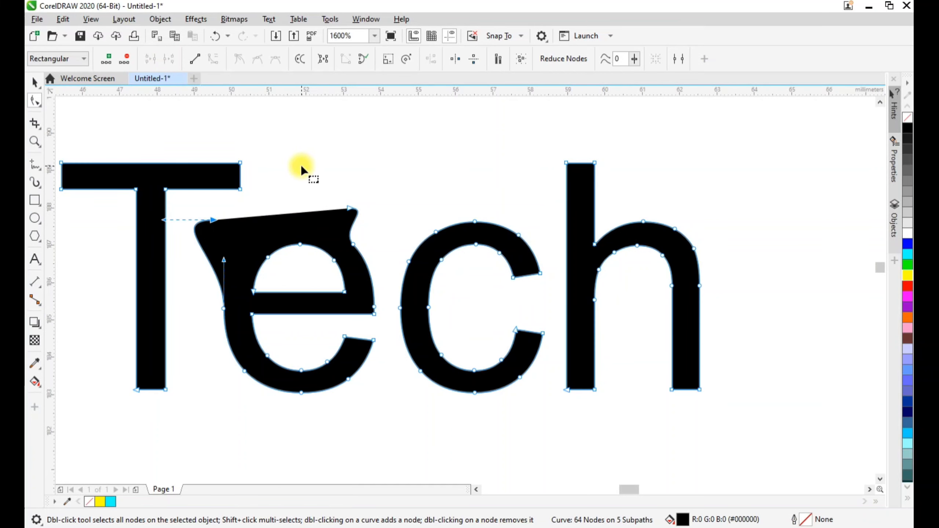
click(200, 62)
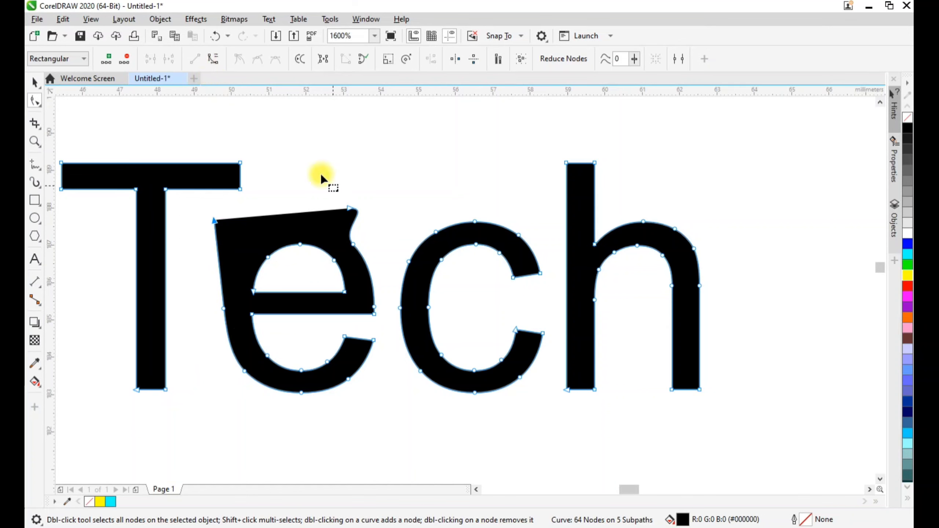
Undo the line conversion, the node moves and the curve break on the letter e.
key(ctrl+z)
key(ctrl+z)
key(ctrl+z)
key(ctrl+z)
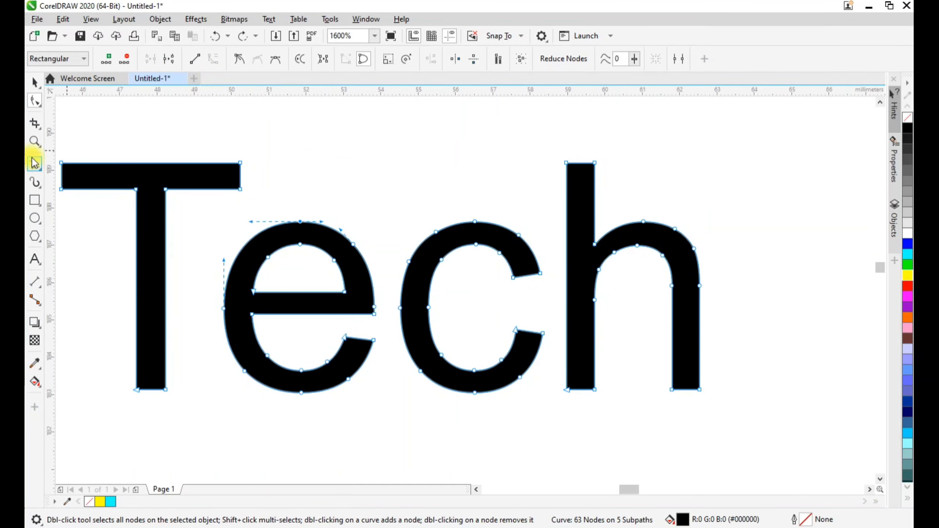
View the tools grouped with the Crop tool and those grouped with the Shape tool.
click(35, 82)
scroll(408, 329, down, 2)
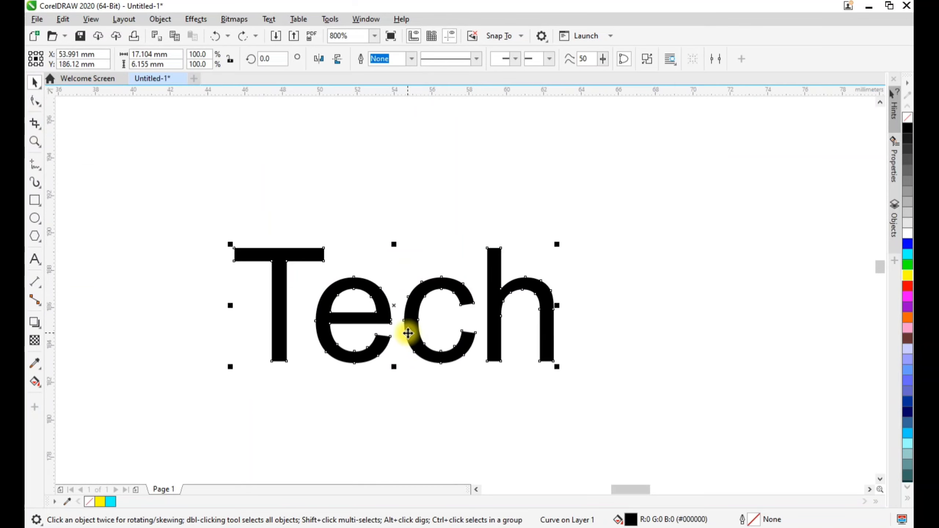
scroll(407, 333, down, 1)
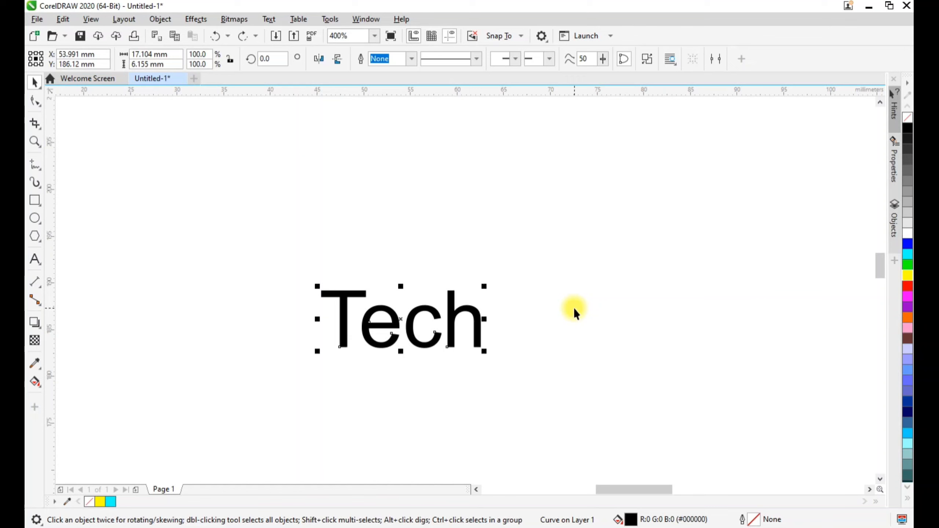
click(35, 101)
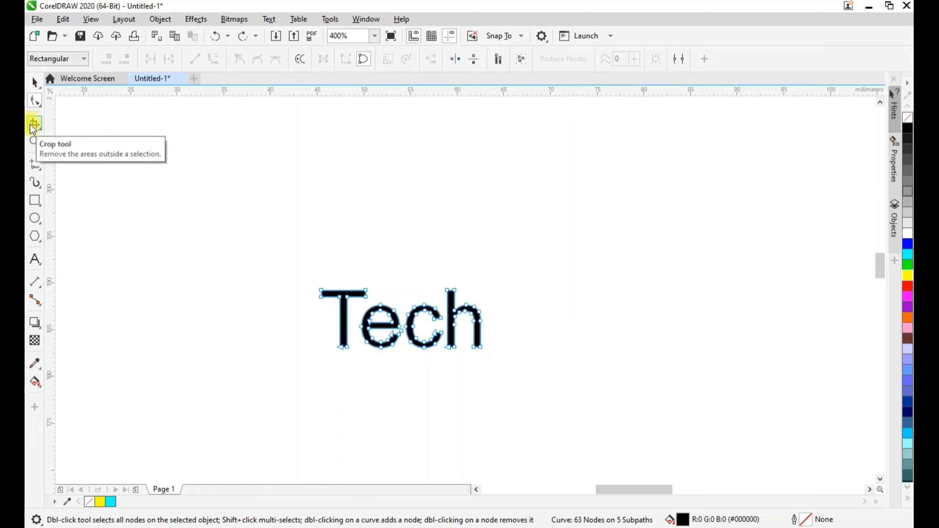
click(43, 129)
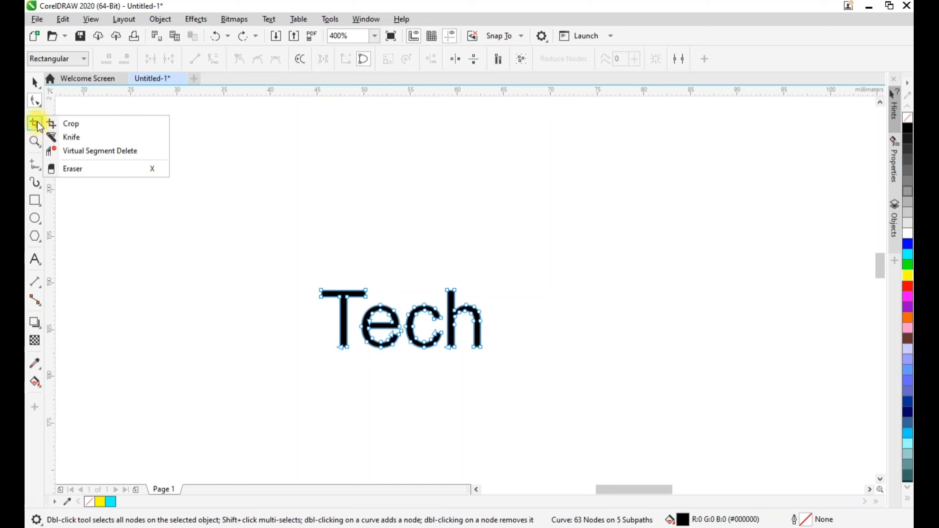
click(41, 104)
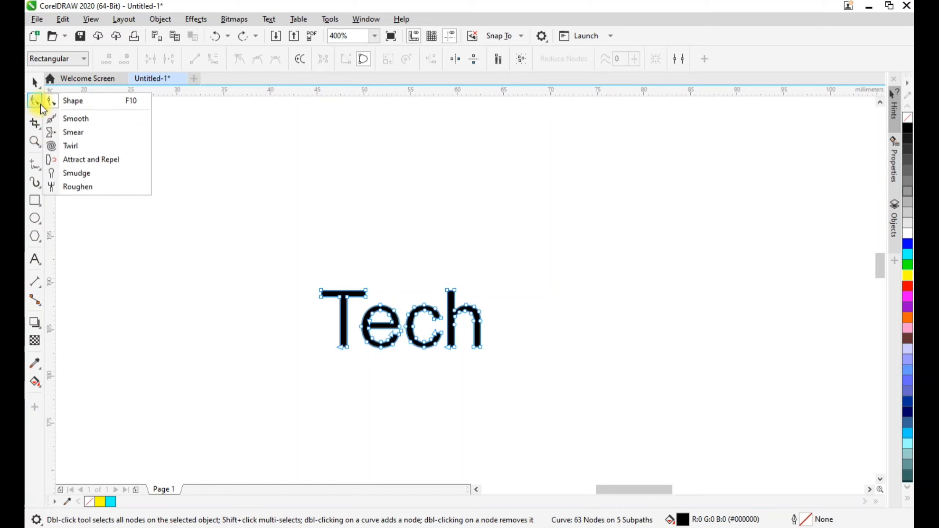